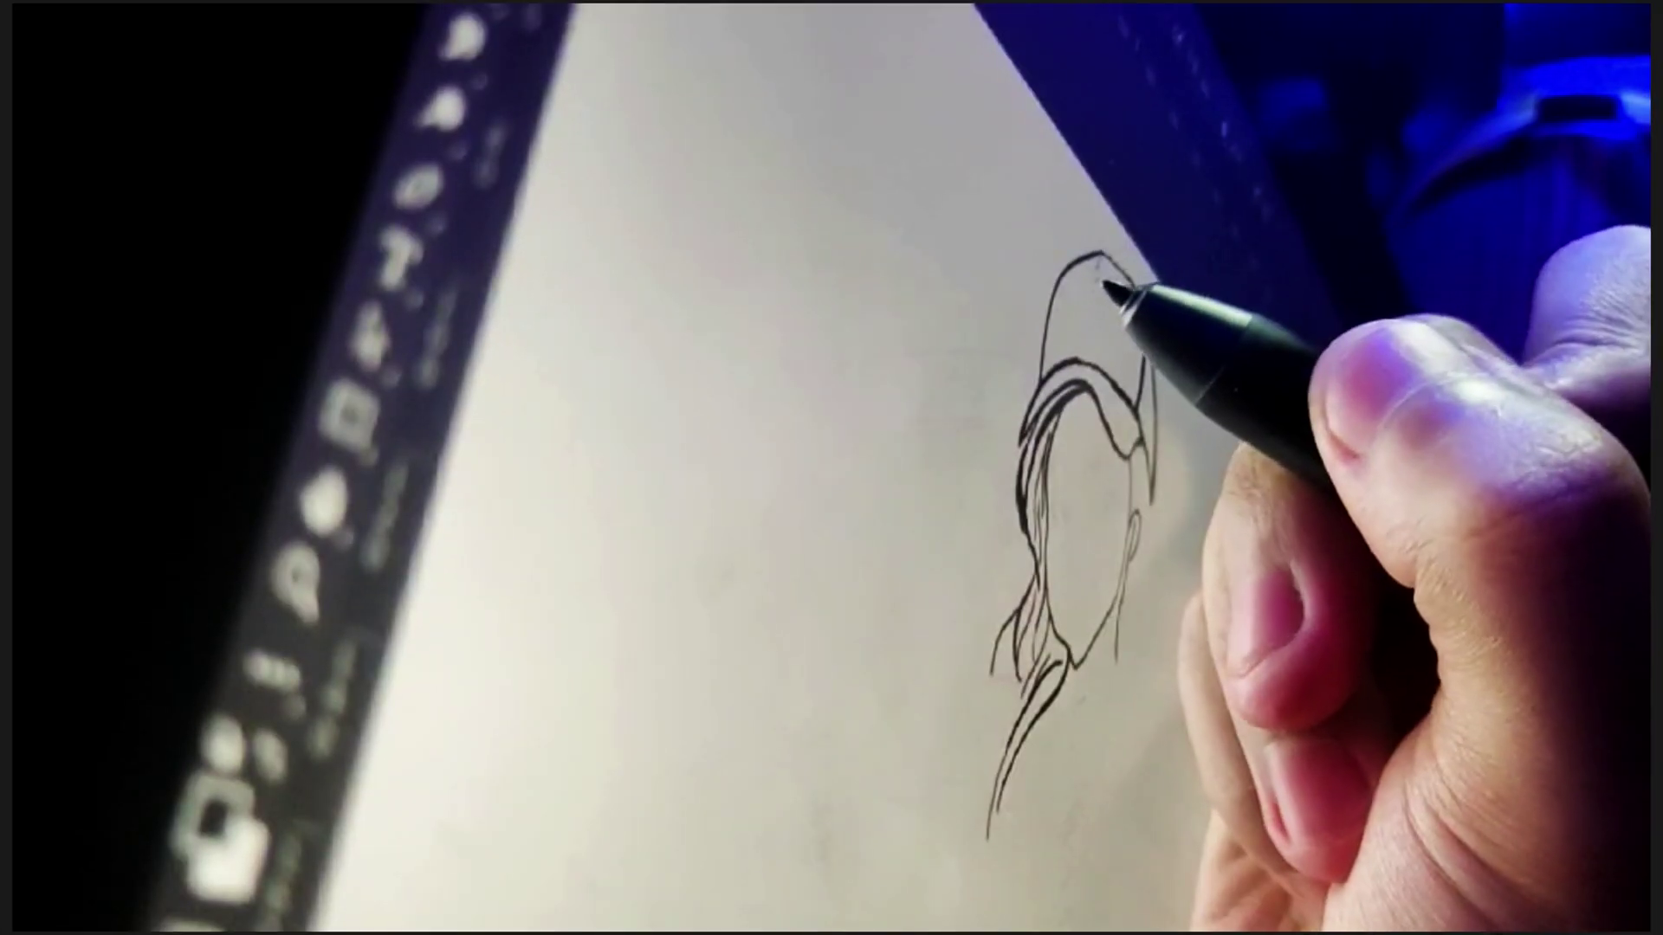
# Ink the girl's hair, arm and torso outline, and the folded trousers as line art.
pyautogui.moveTo(1114, 278)
pyautogui.mouseDown()
pyautogui.moveTo(1151, 482)
pyautogui.moveTo(1074, 502)
pyautogui.moveTo(1119, 506)
pyautogui.moveTo(1103, 679)
pyautogui.mouseUp()
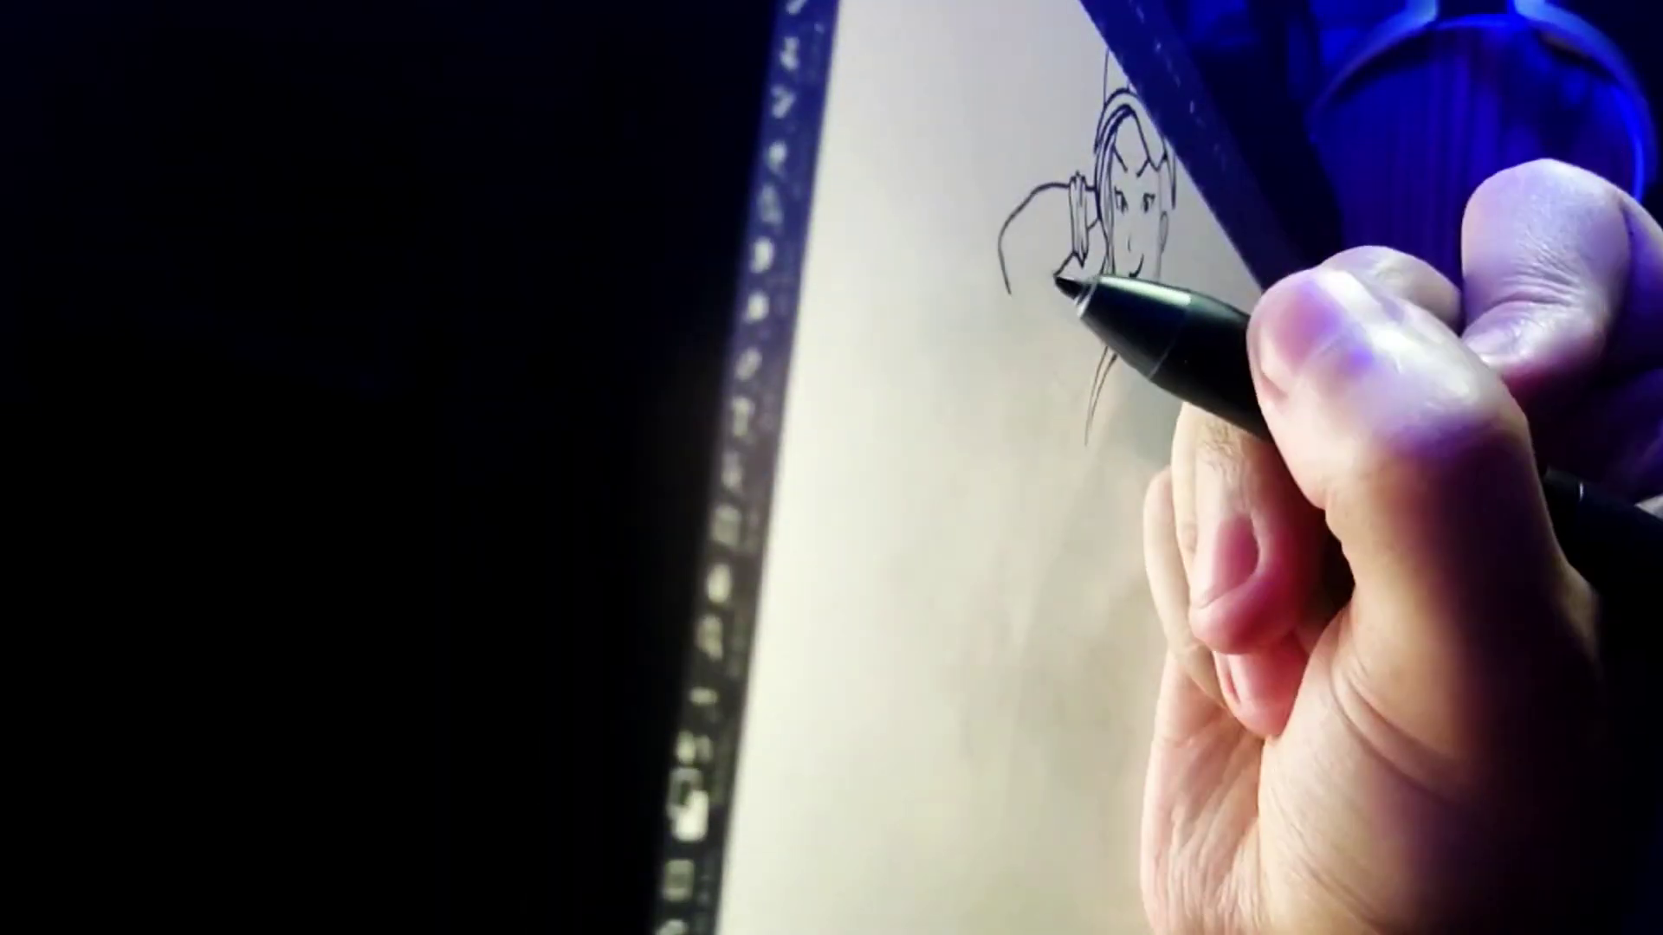
pyautogui.moveTo(1057, 279); pyautogui.dragTo(1166, 333)
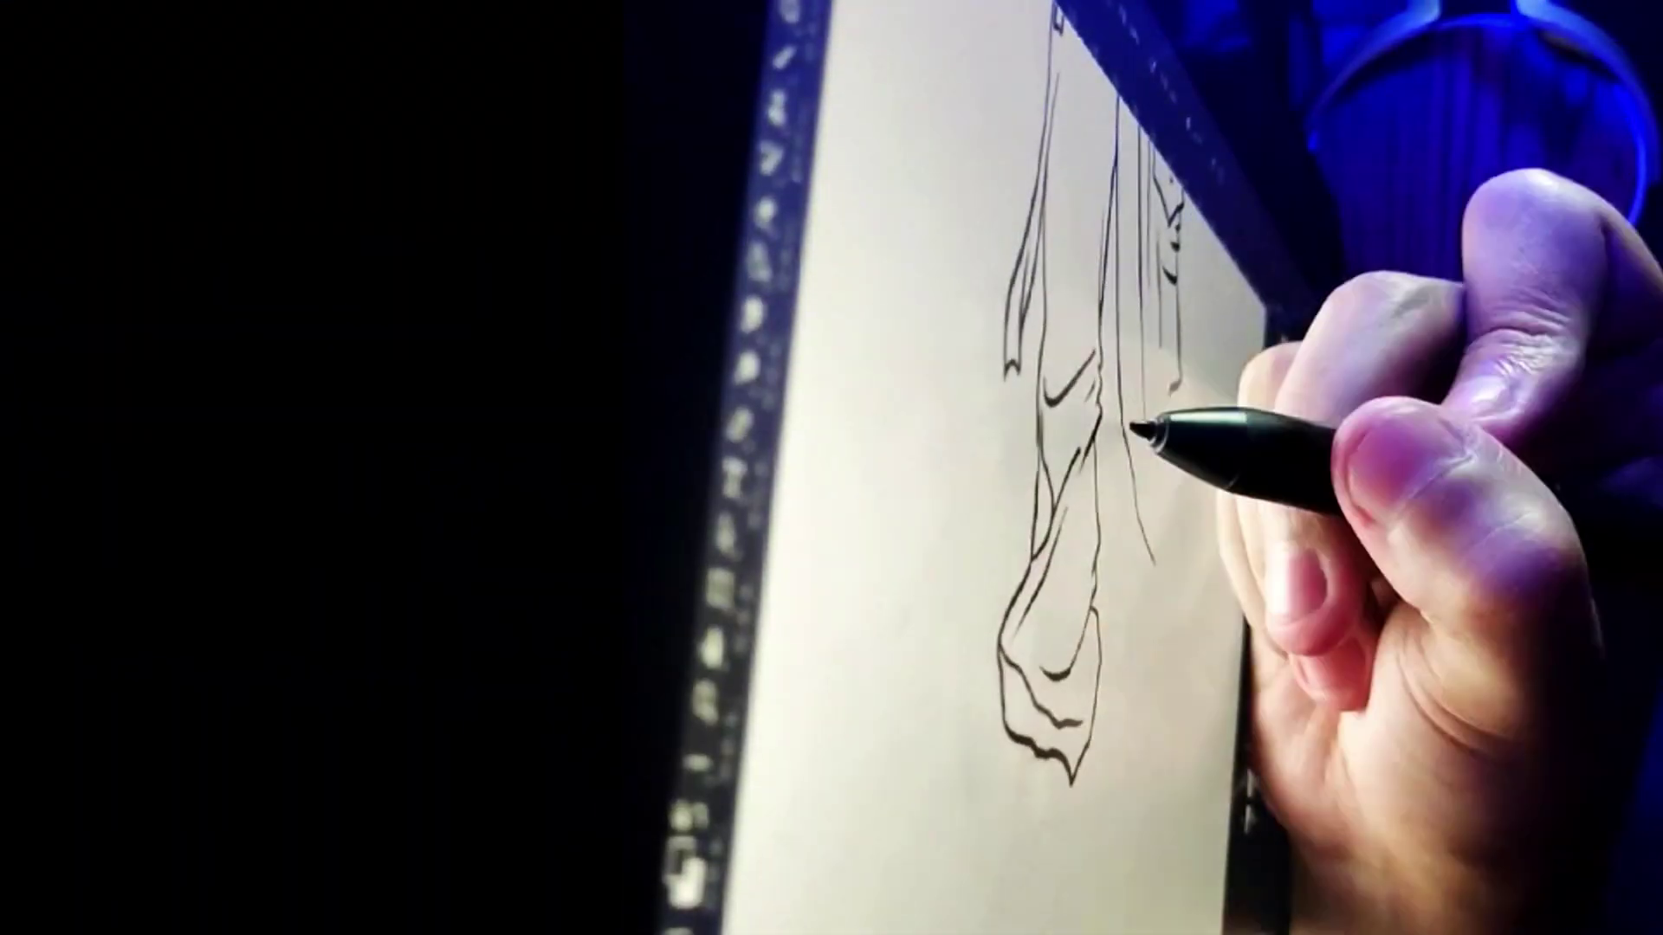
pyautogui.moveTo(1133, 424)
pyautogui.mouseDown()
pyautogui.moveTo(1132, 687)
pyautogui.moveTo(996, 766)
pyautogui.mouseUp()
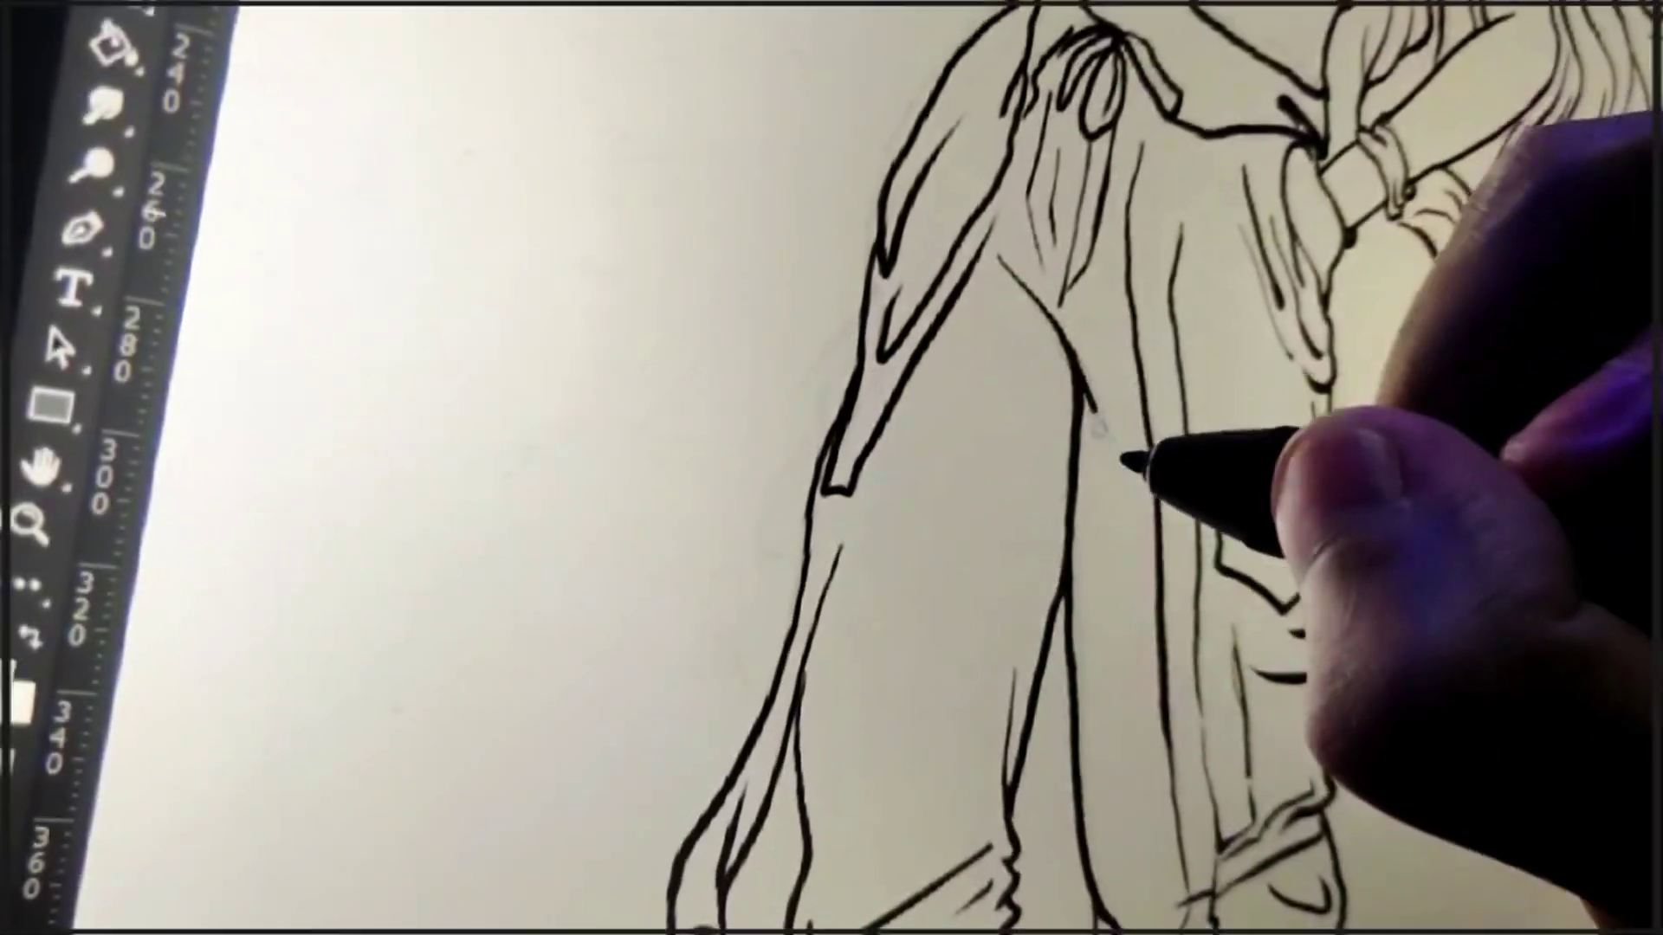
pyautogui.moveTo(1121, 460)
pyautogui.mouseDown()
pyautogui.moveTo(1114, 356)
pyautogui.moveTo(899, 260)
pyautogui.moveTo(918, 327)
pyautogui.moveTo(840, 494)
pyautogui.mouseUp()
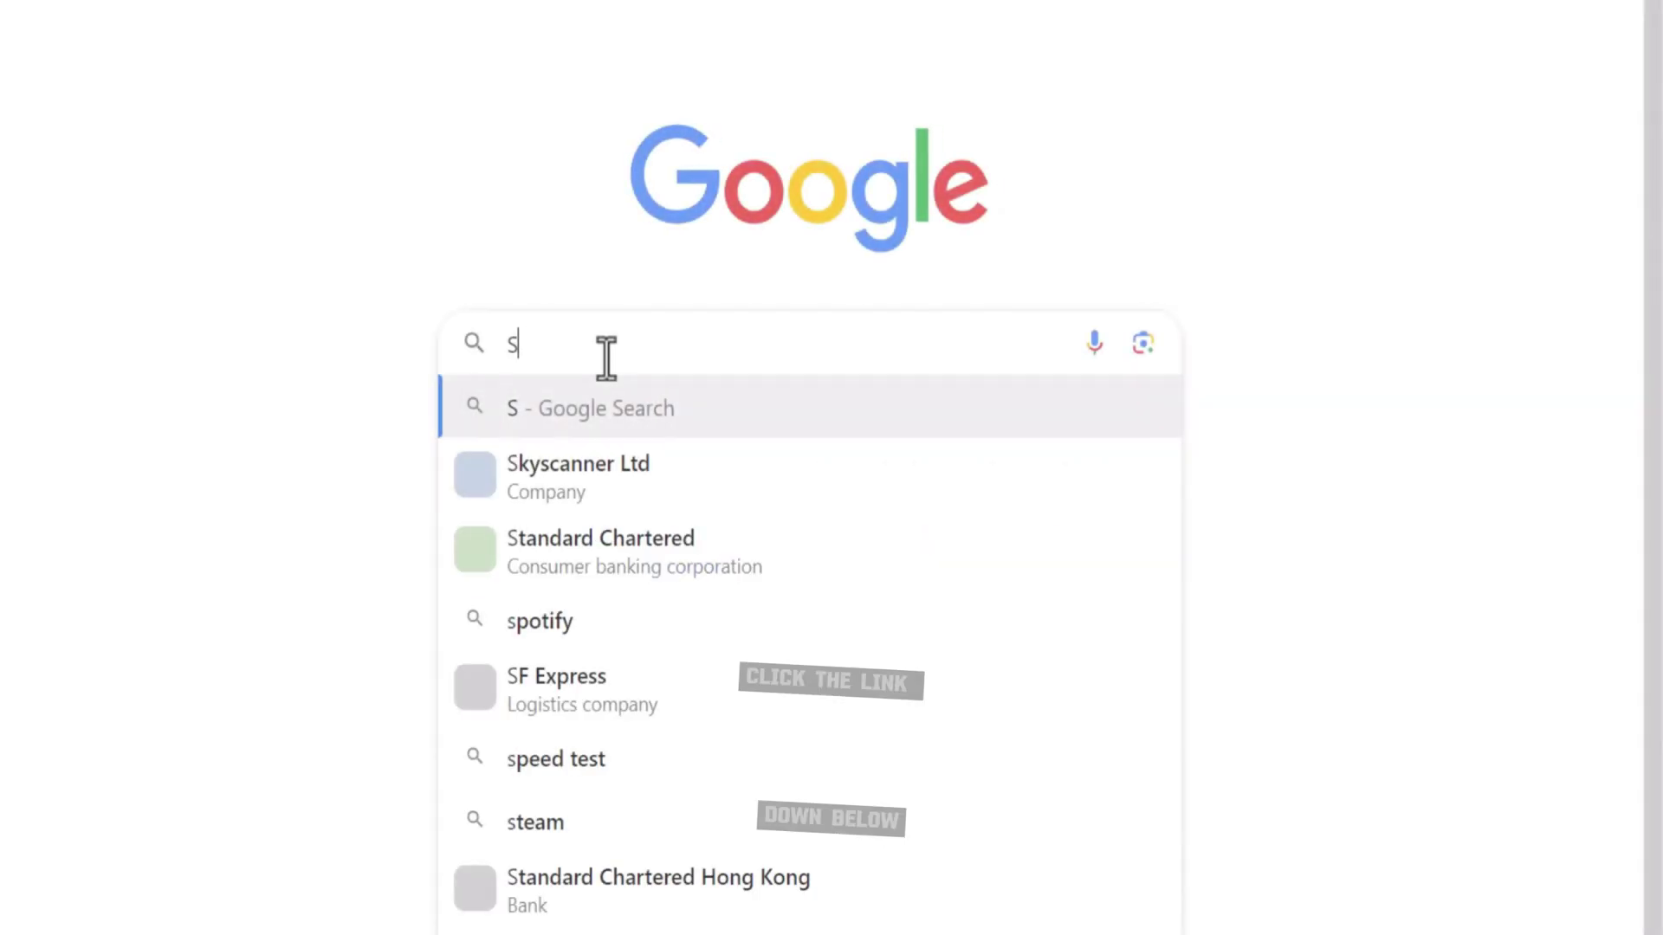
# Search Google for Stylar, open the stylar.ai site and start the free sign-up.
pyautogui.write('tylar')
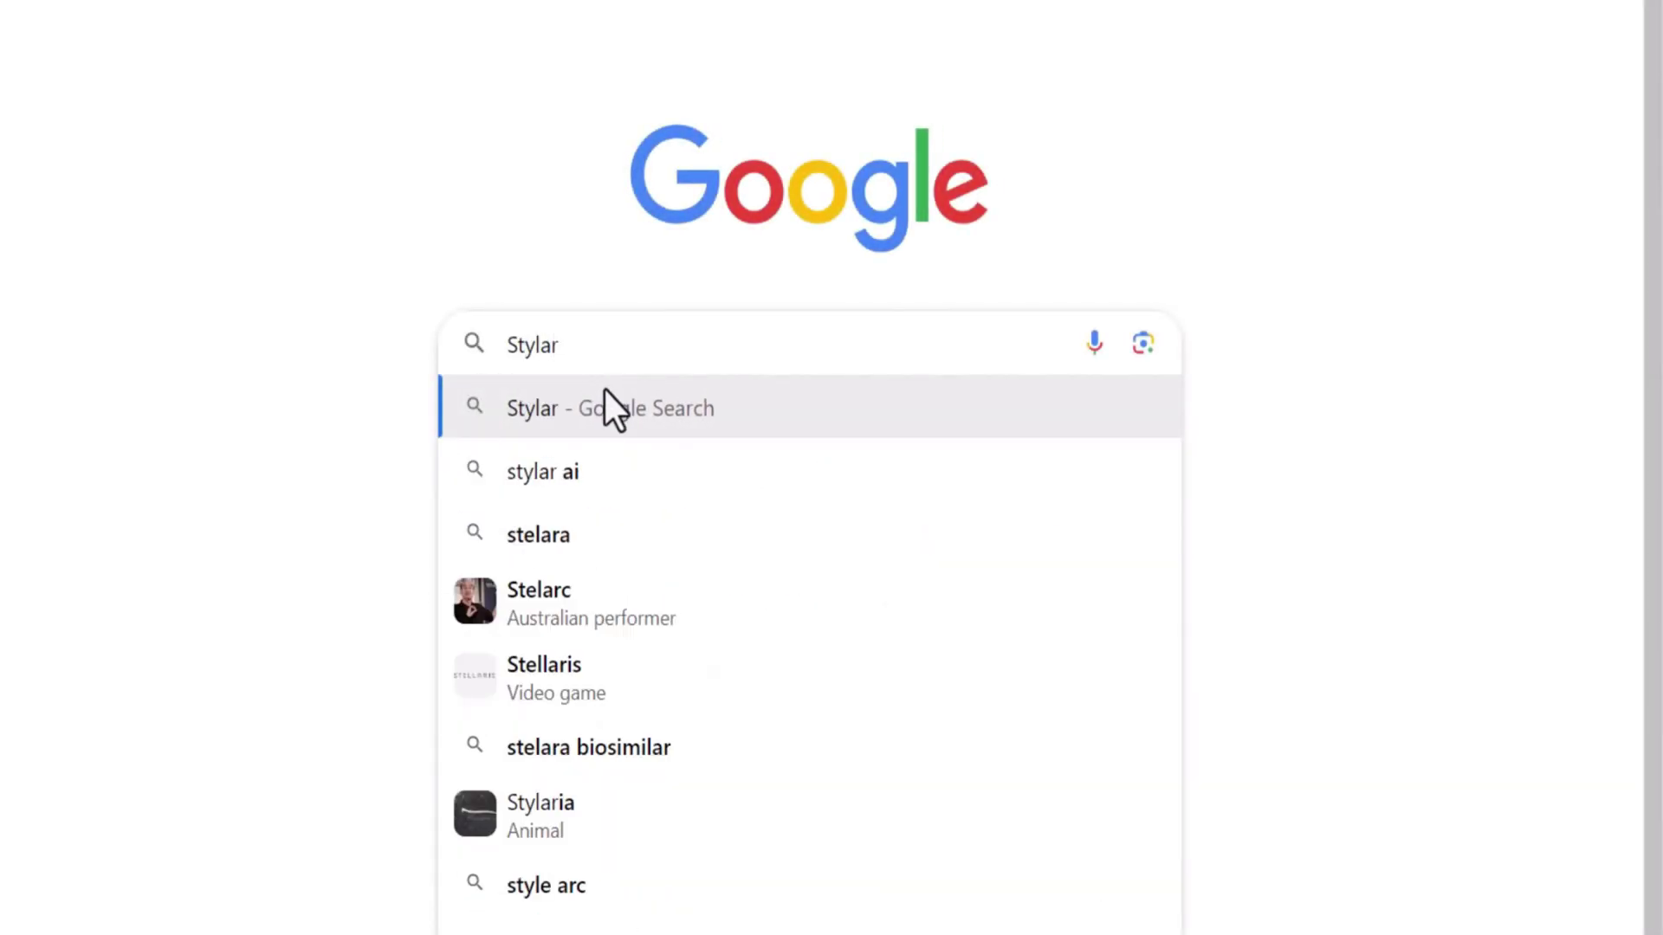
pyautogui.click(605, 400)
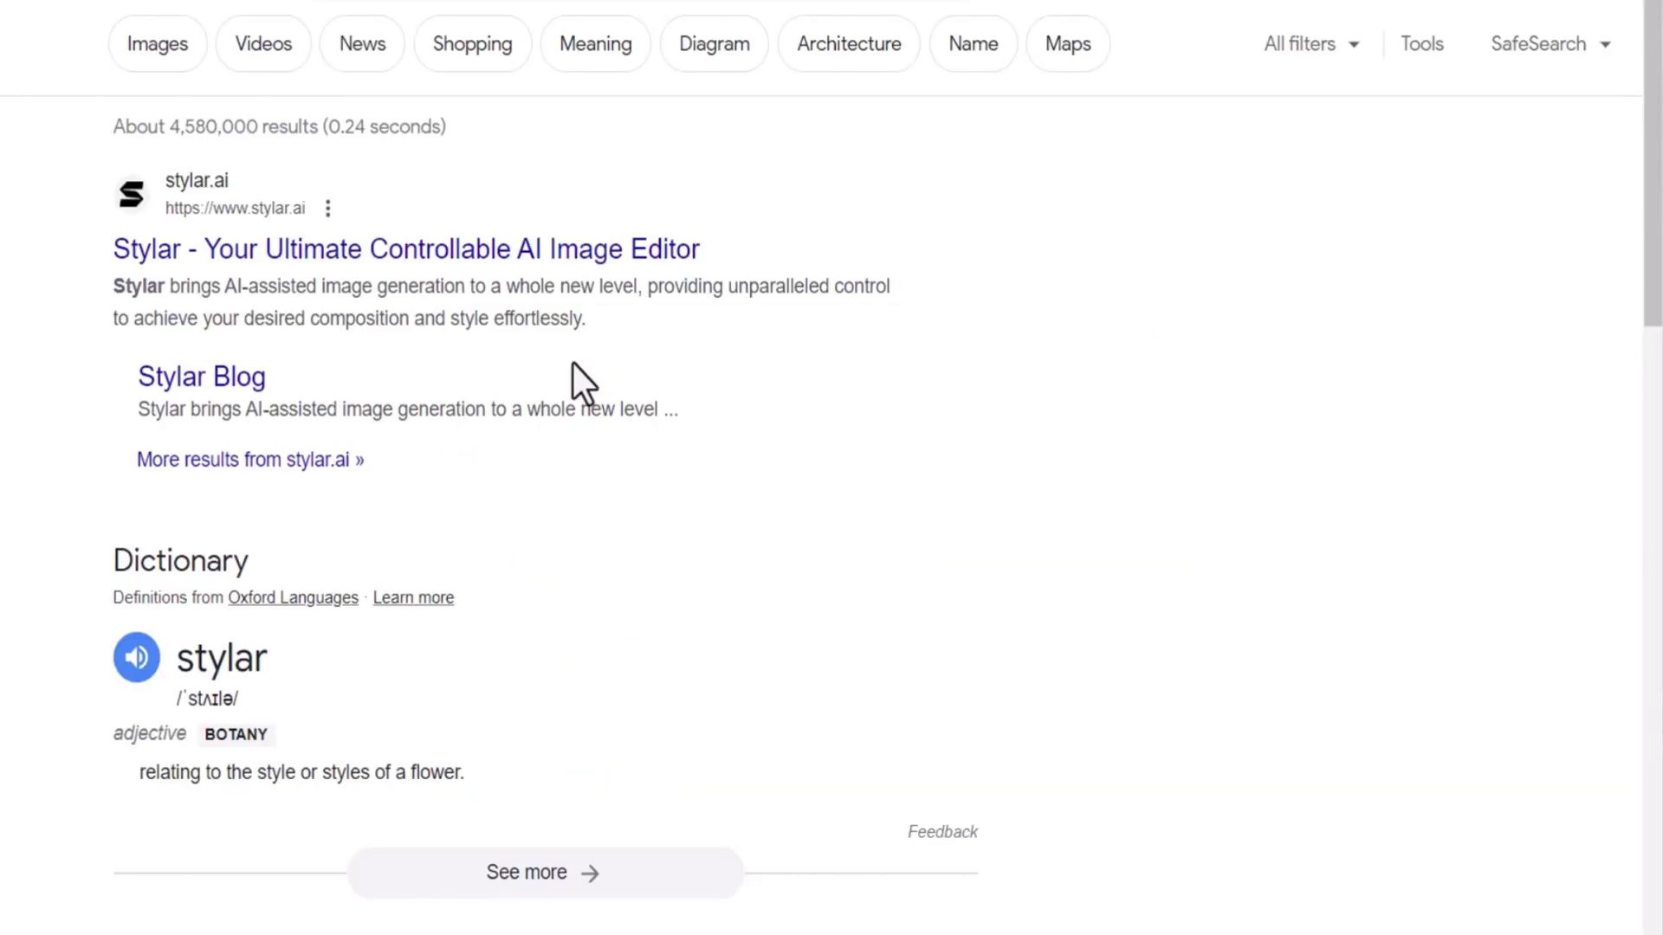
pyautogui.click(213, 195)
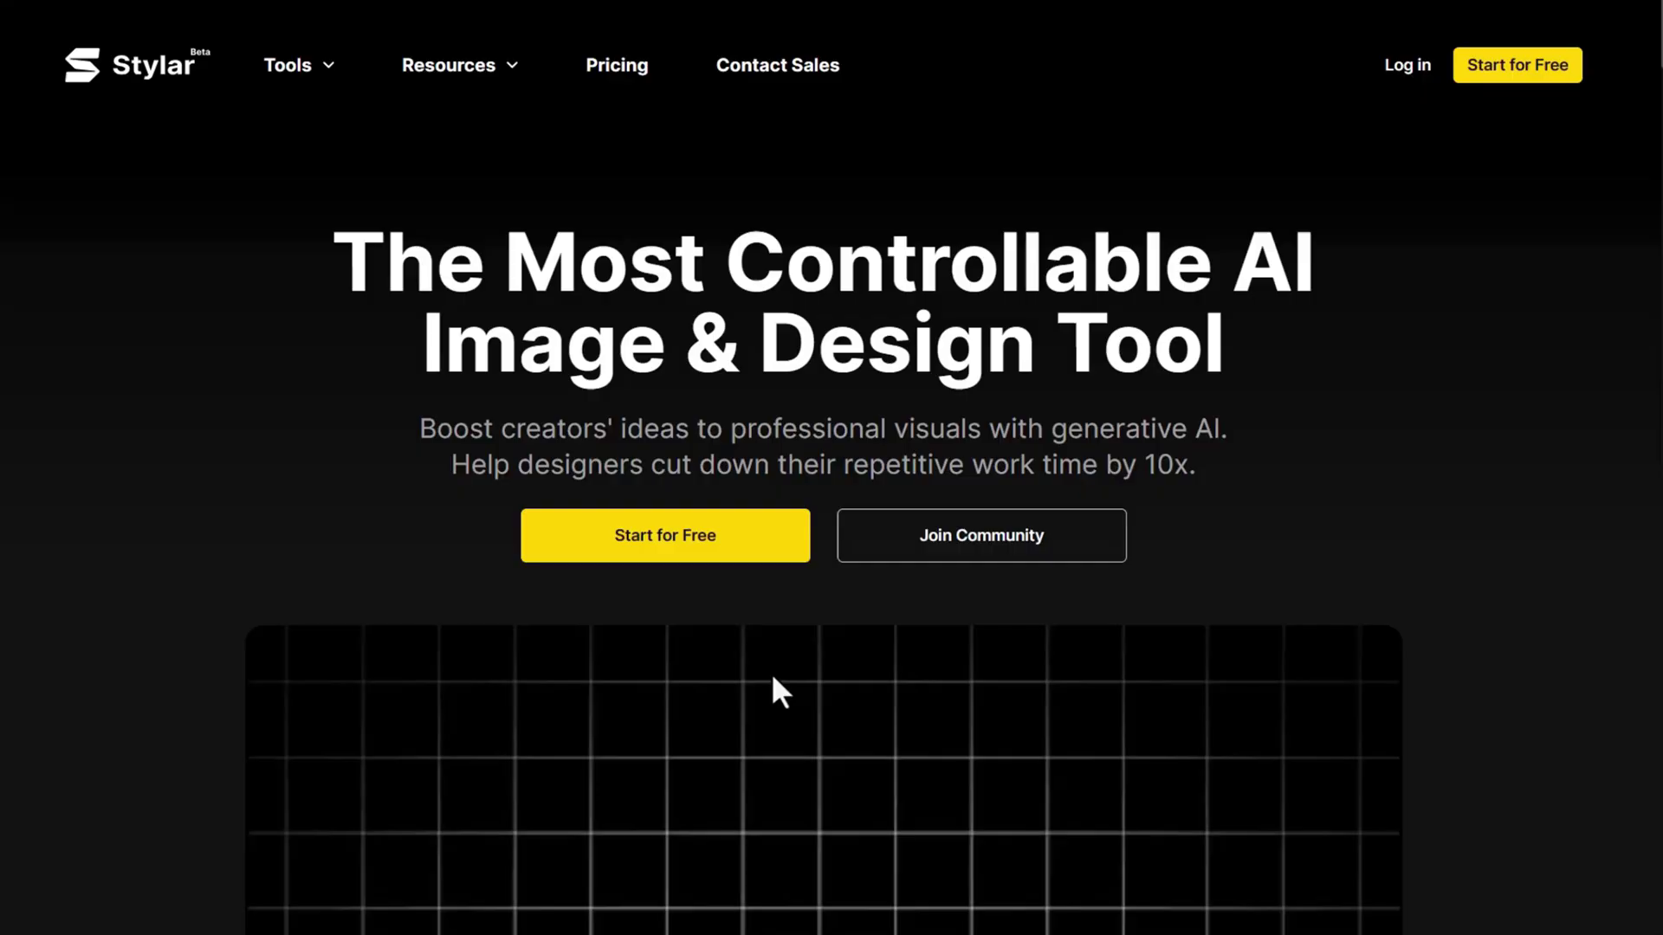
pyautogui.click(698, 555)
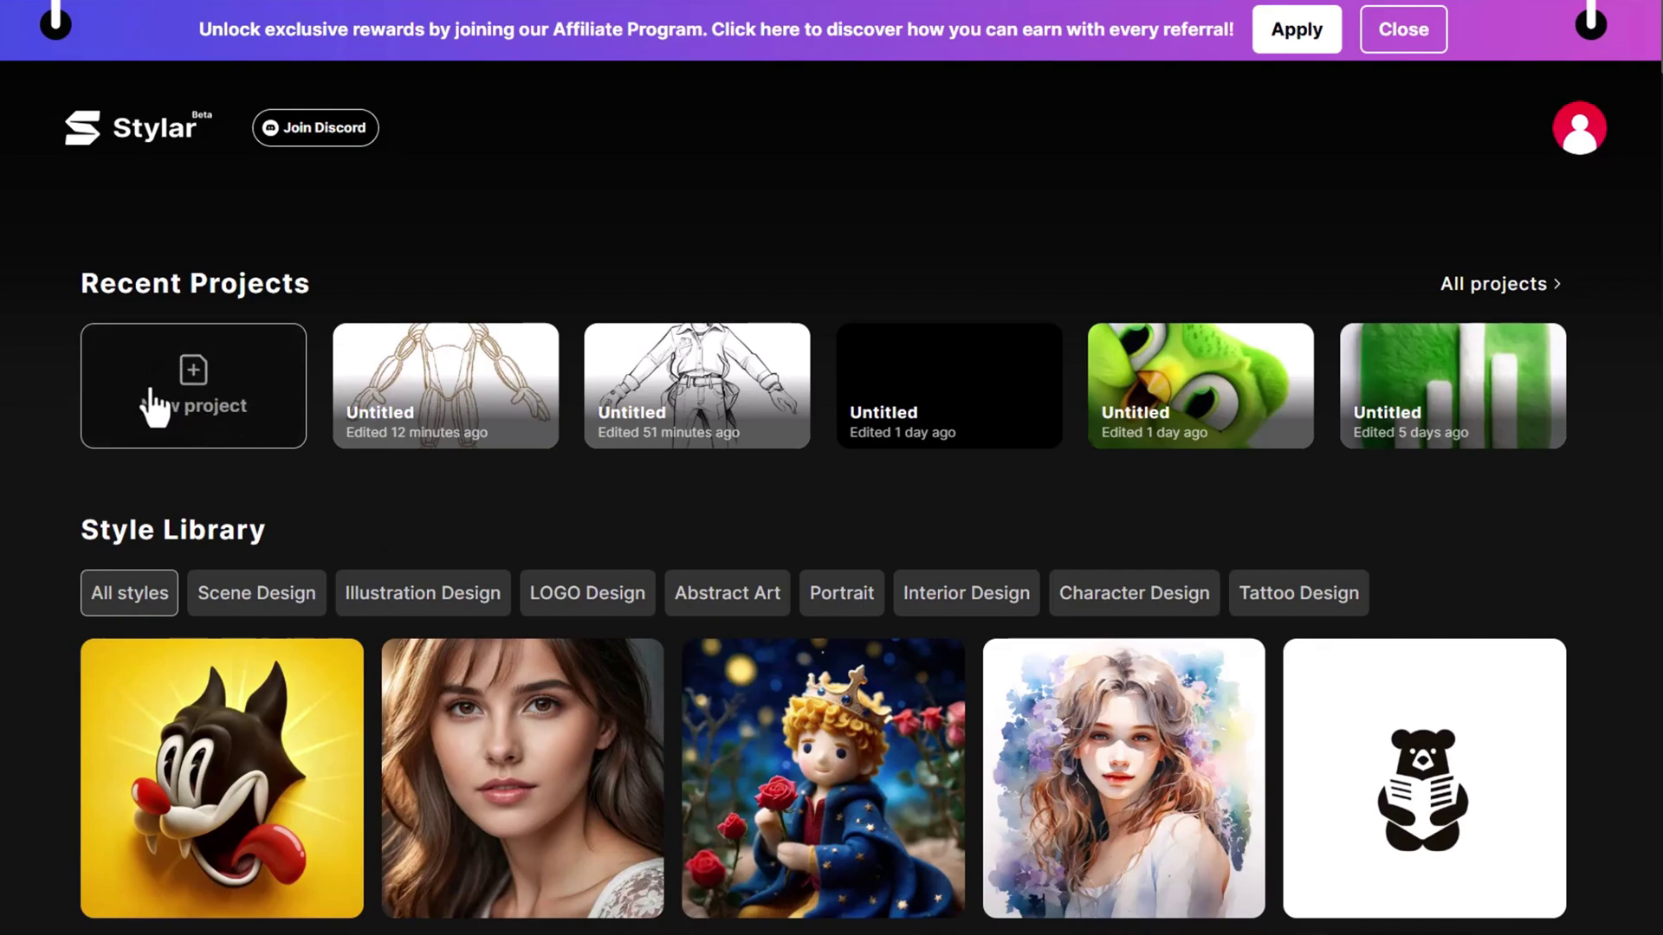
# Create a 1152 × 1536 project, import the girl line art, and open Image-to-Image settings.
pyautogui.click(195, 385)
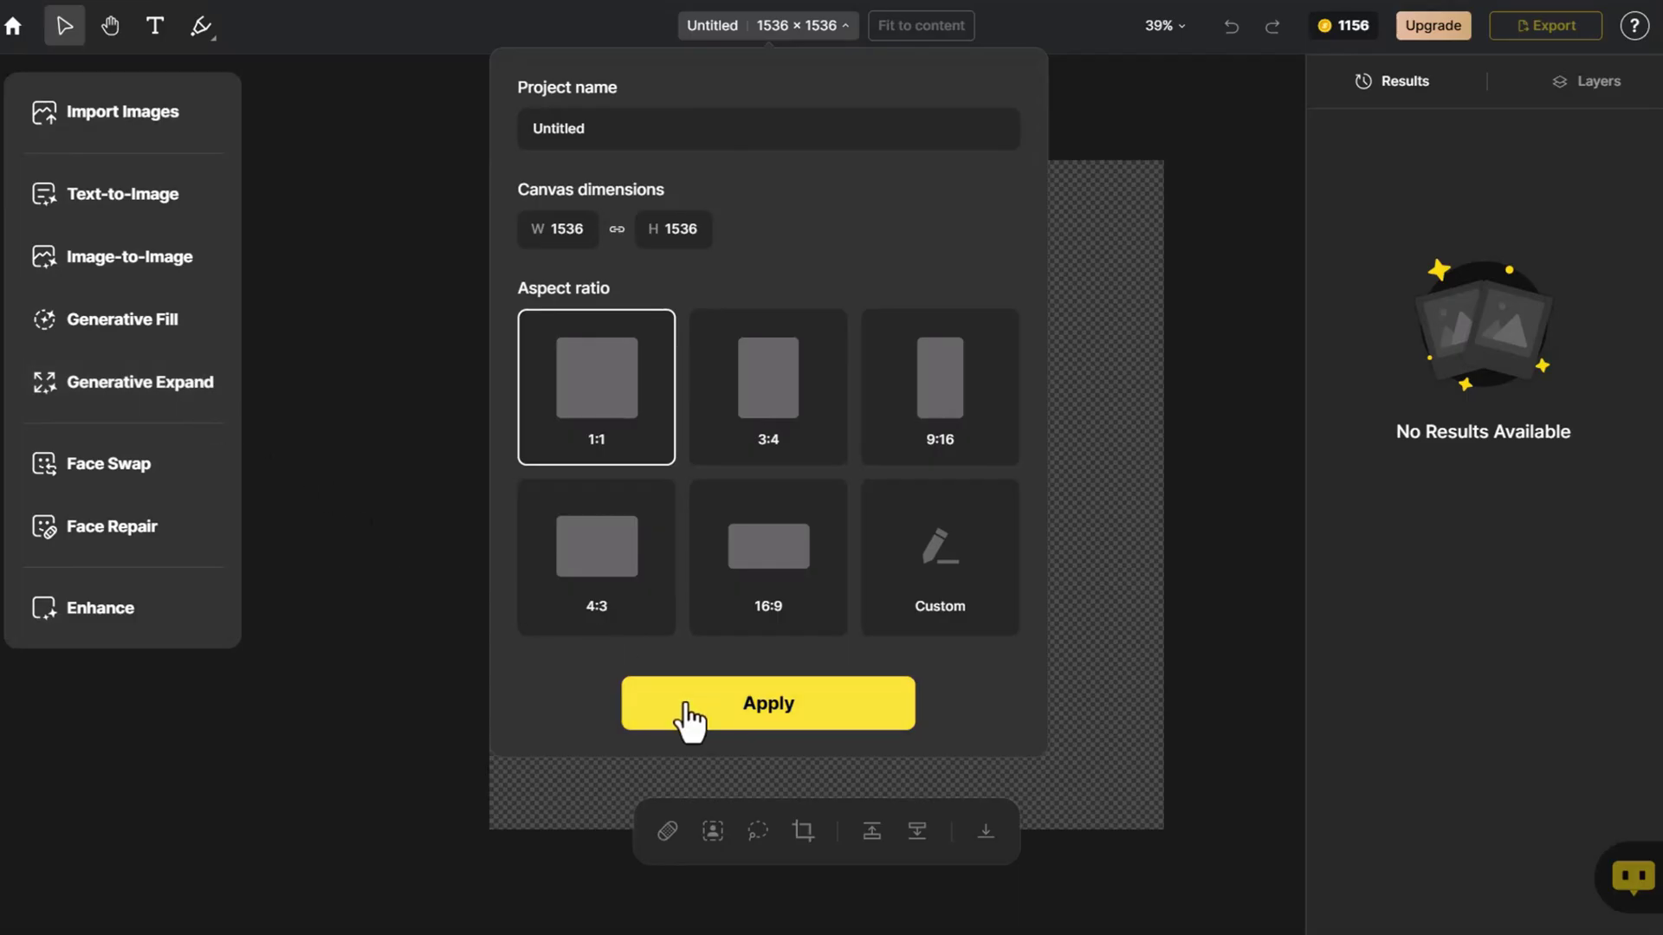
pyautogui.click(687, 706)
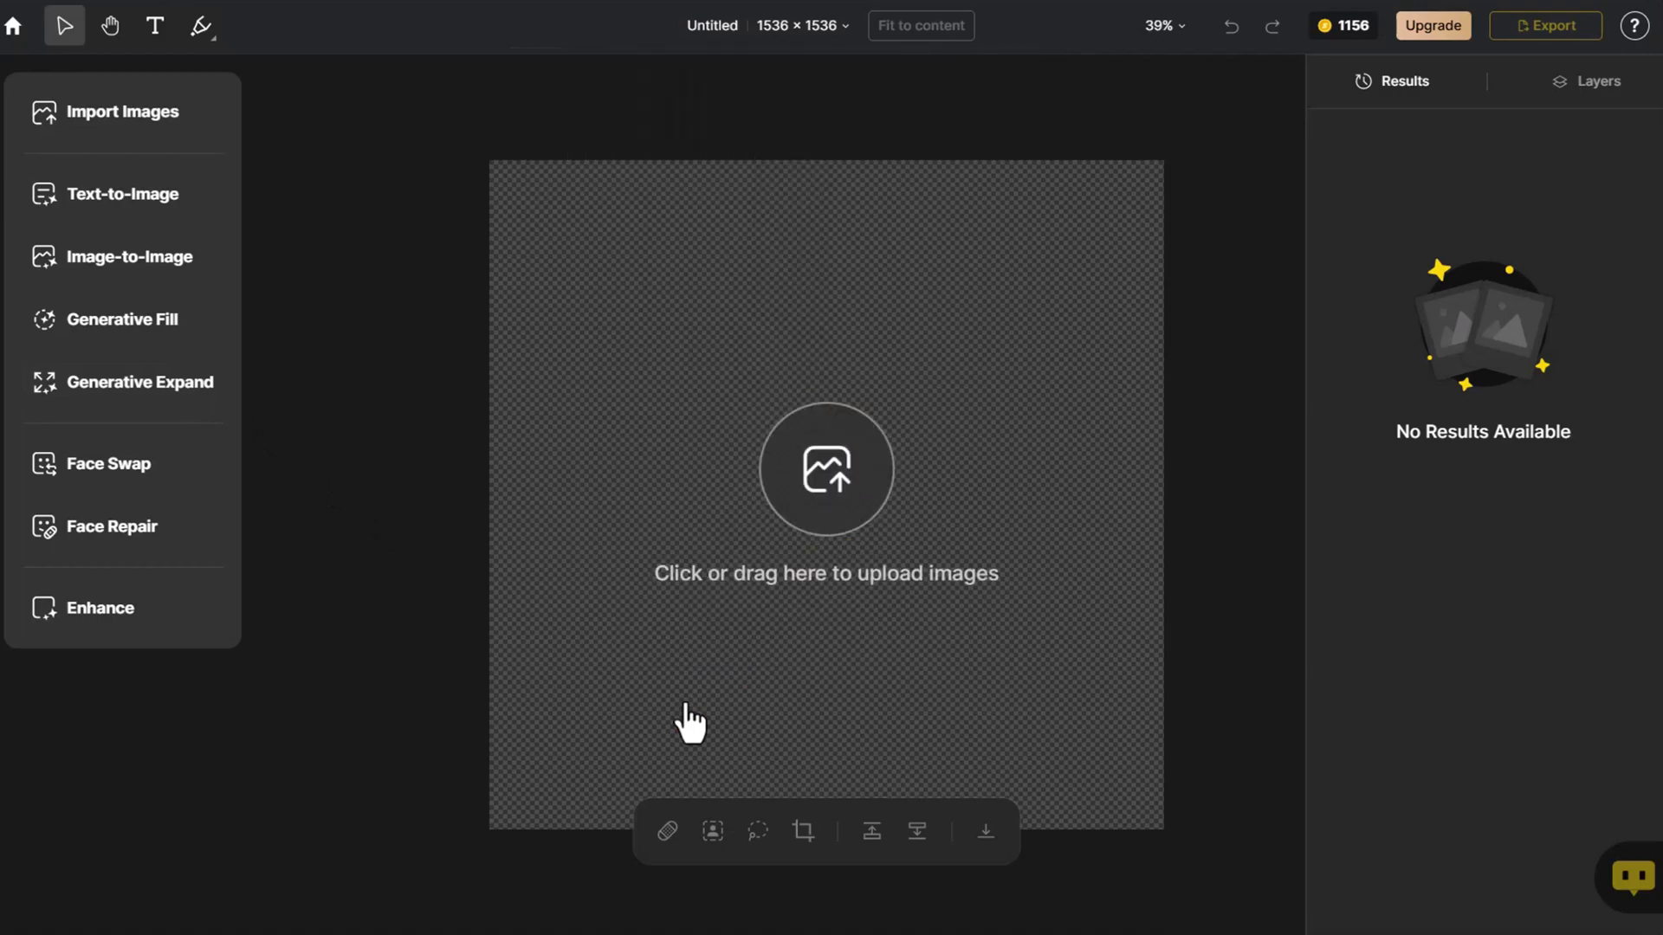
pyautogui.click(206, 123)
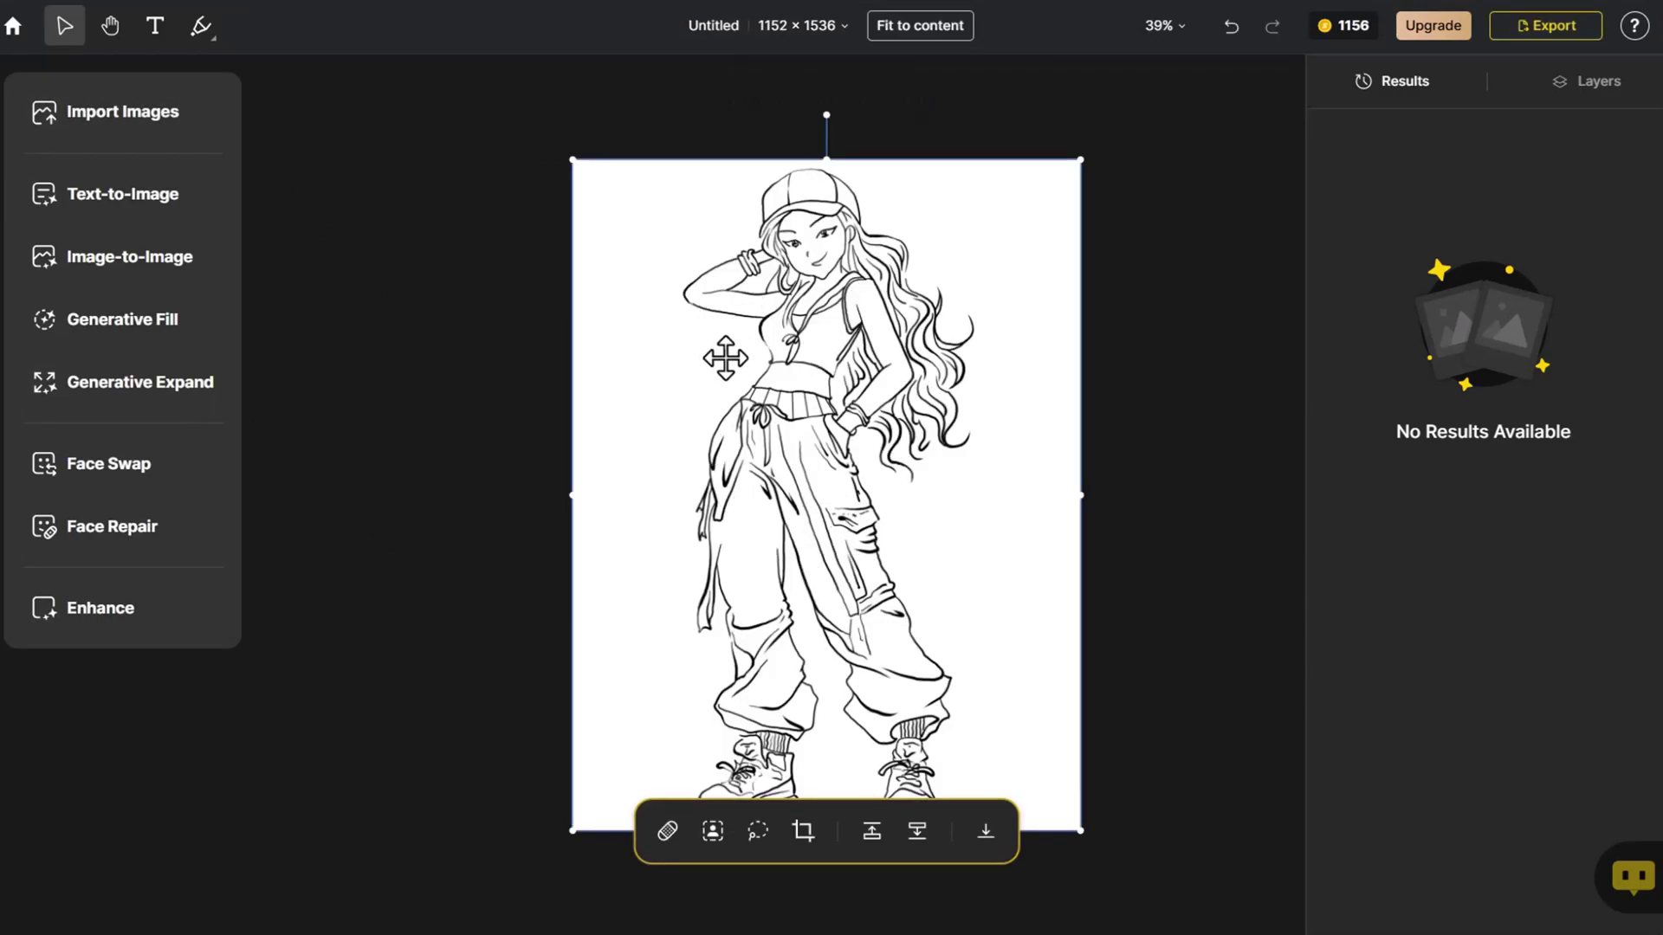
pyautogui.click(169, 261)
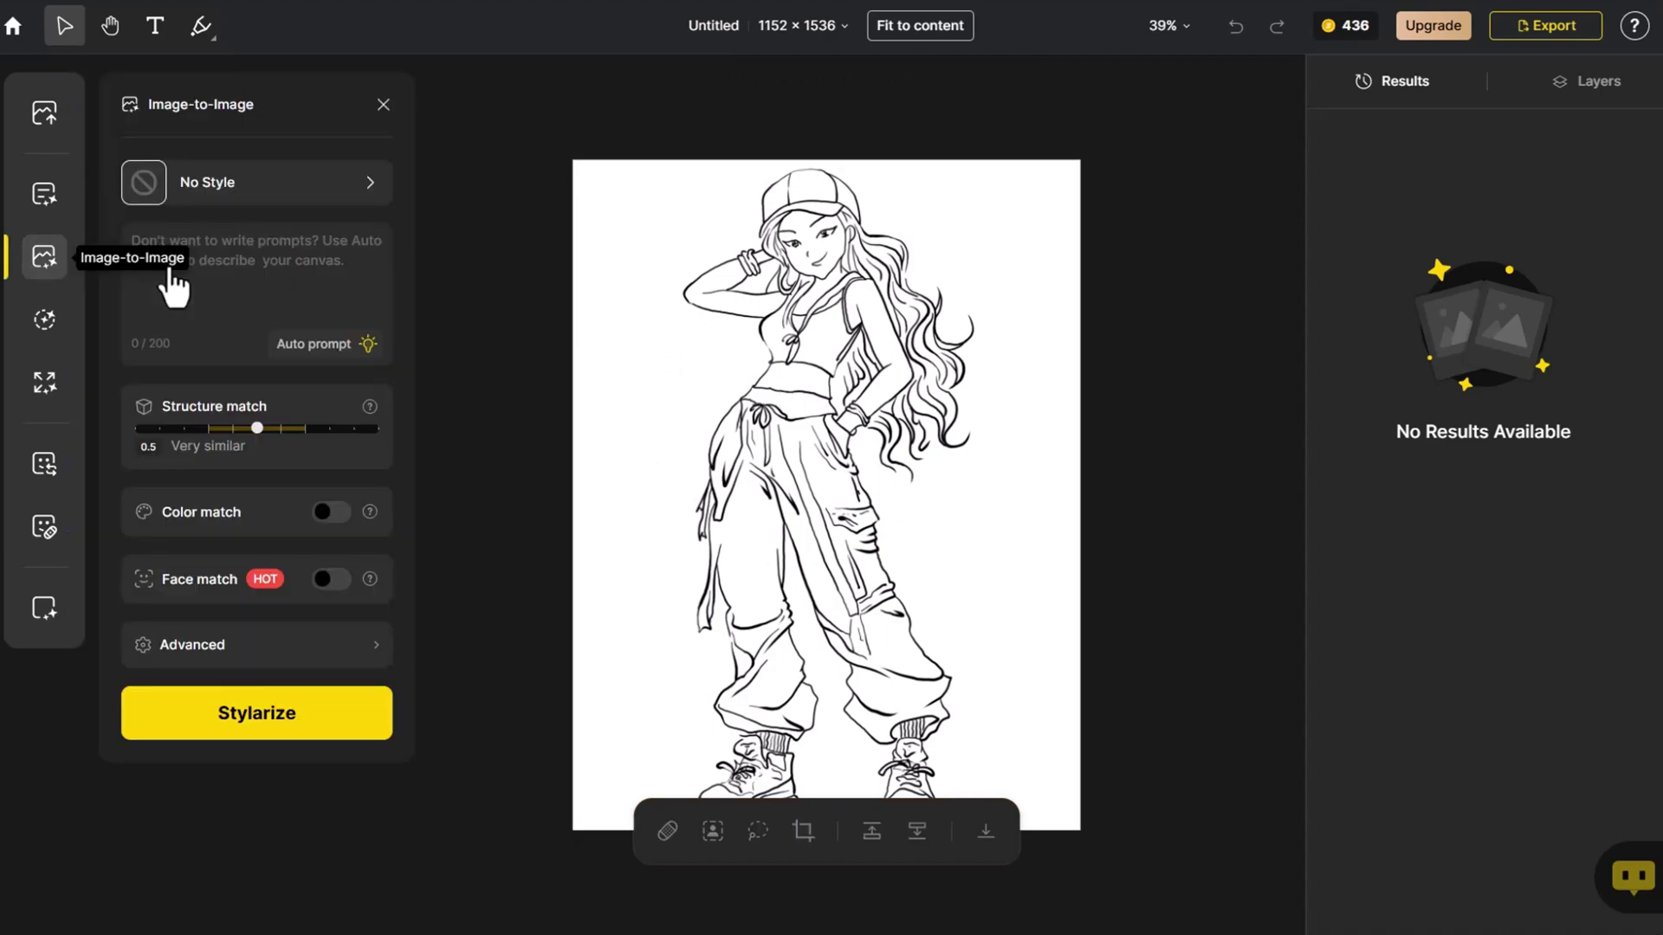
# Build a custom style from a reference image, auto-prompt, set intensity 0.8 Strong, and Stylarize.
pyautogui.click(279, 187)
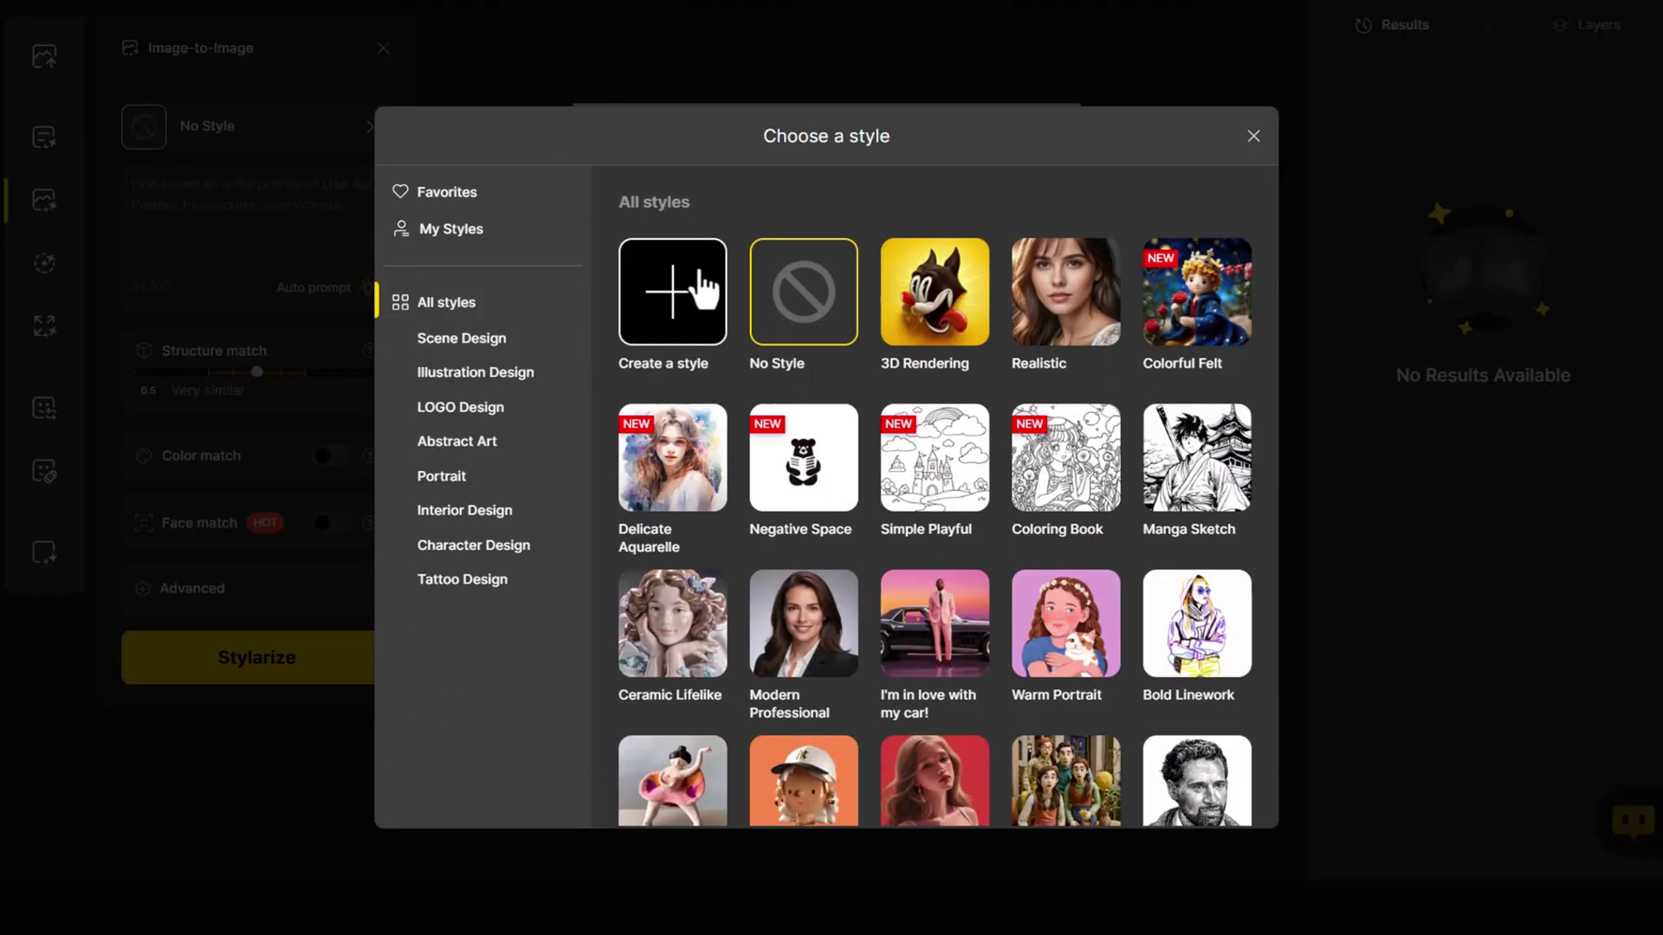
pyautogui.click(667, 285)
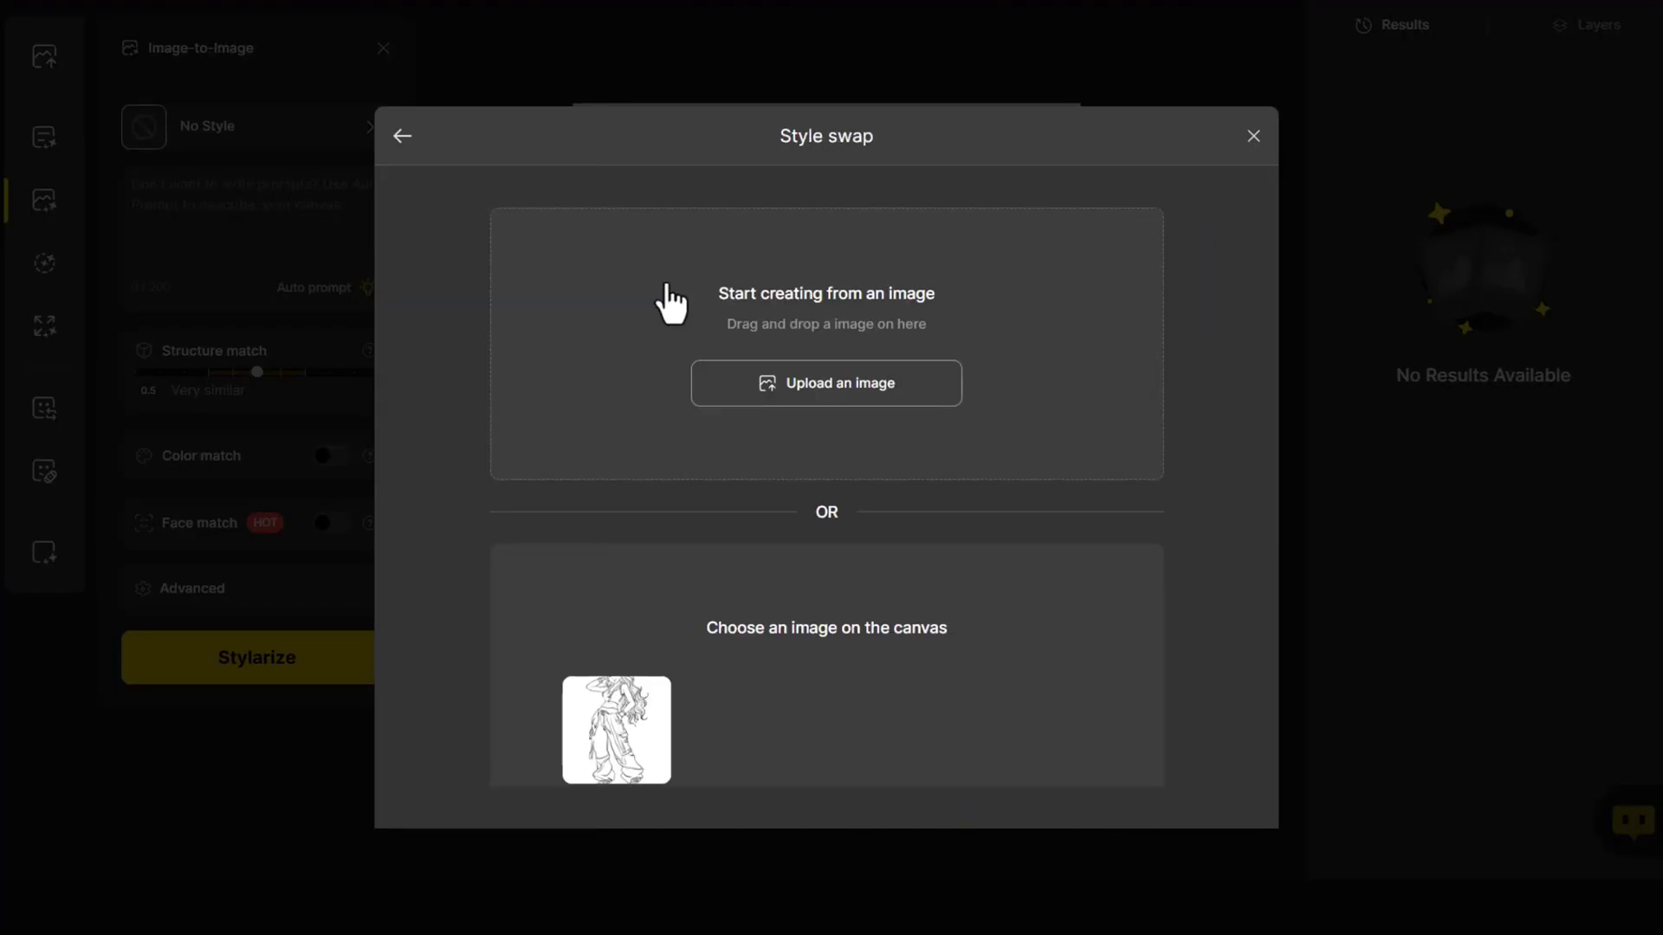
pyautogui.click(787, 386)
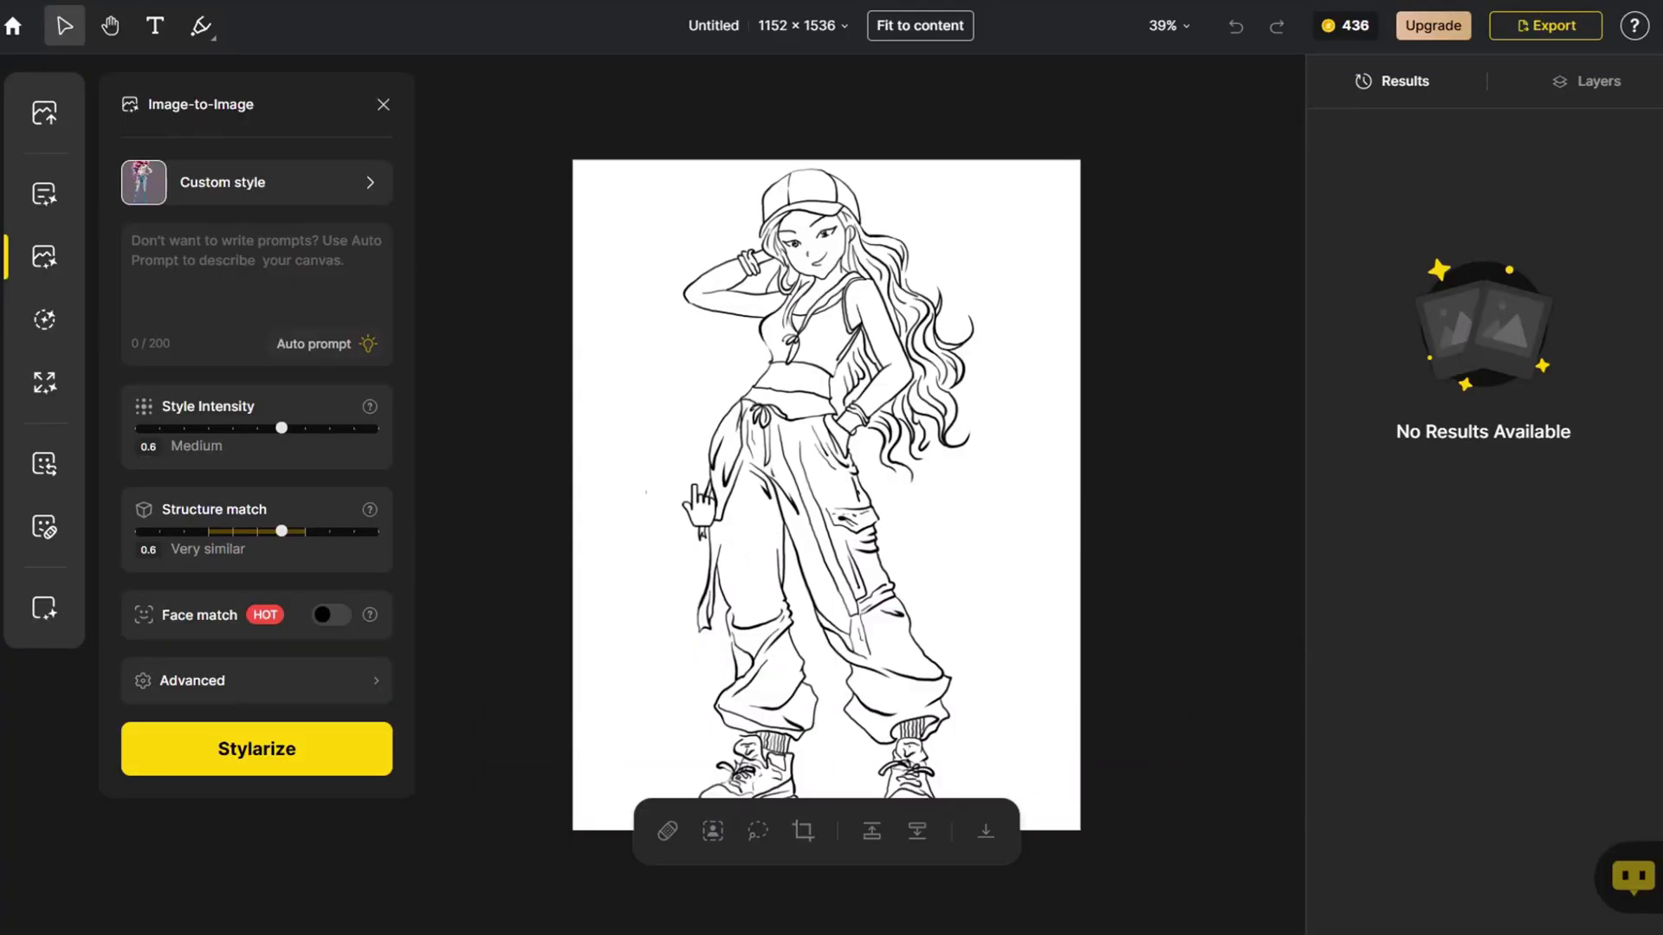
pyautogui.click(368, 345)
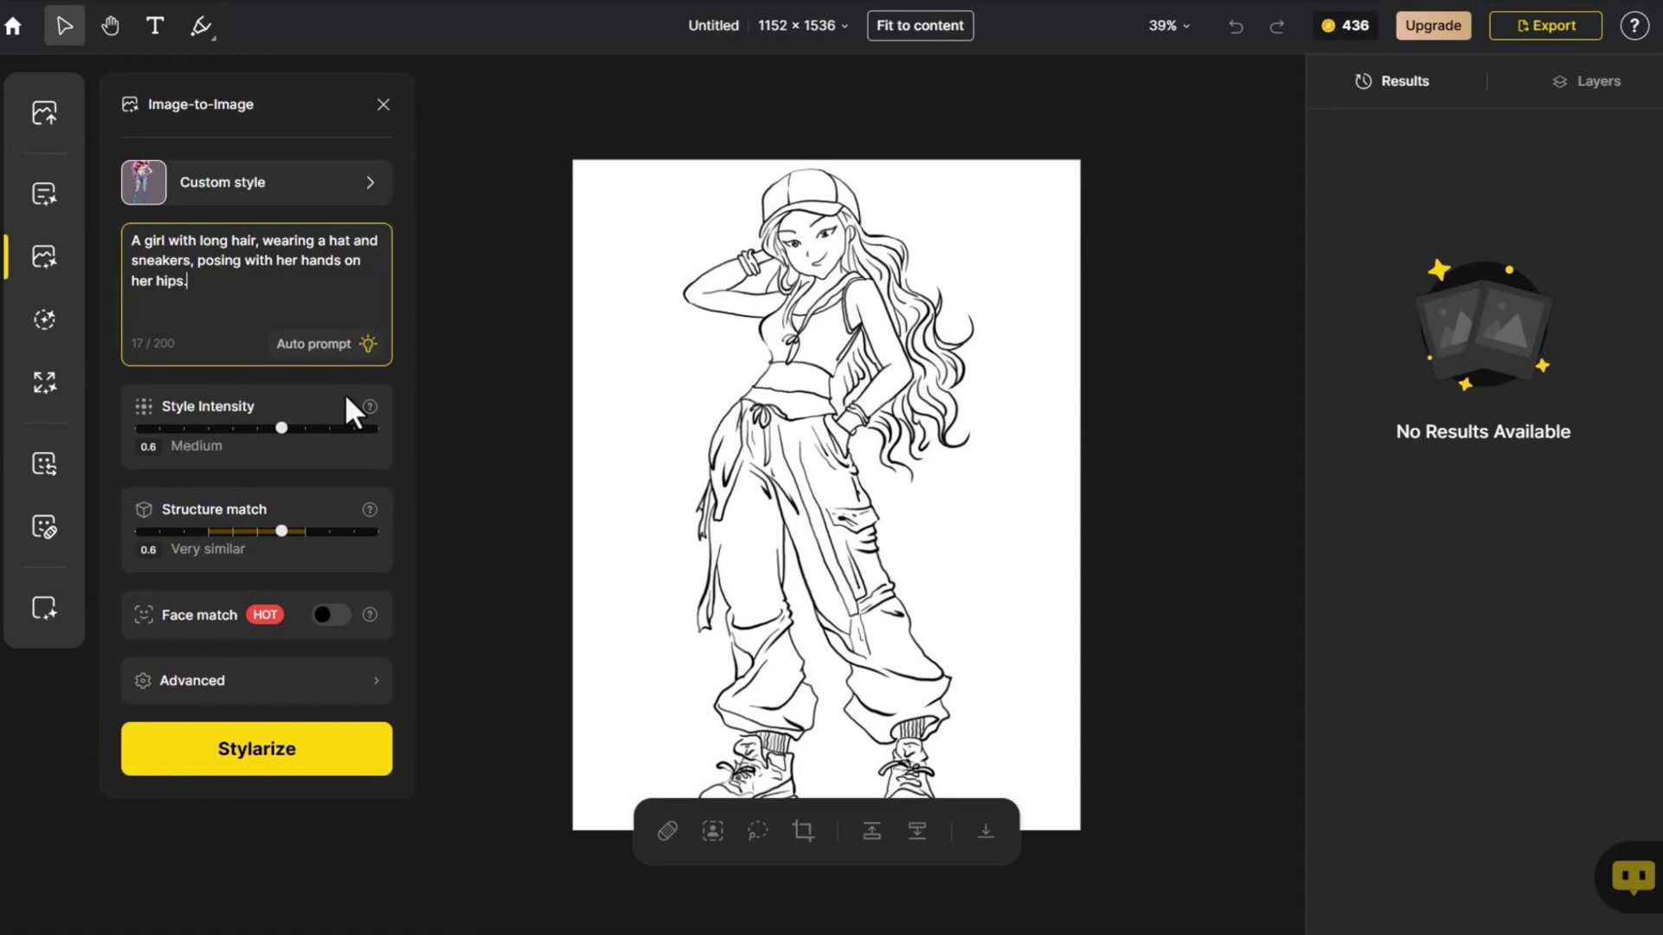
pyautogui.click(330, 429)
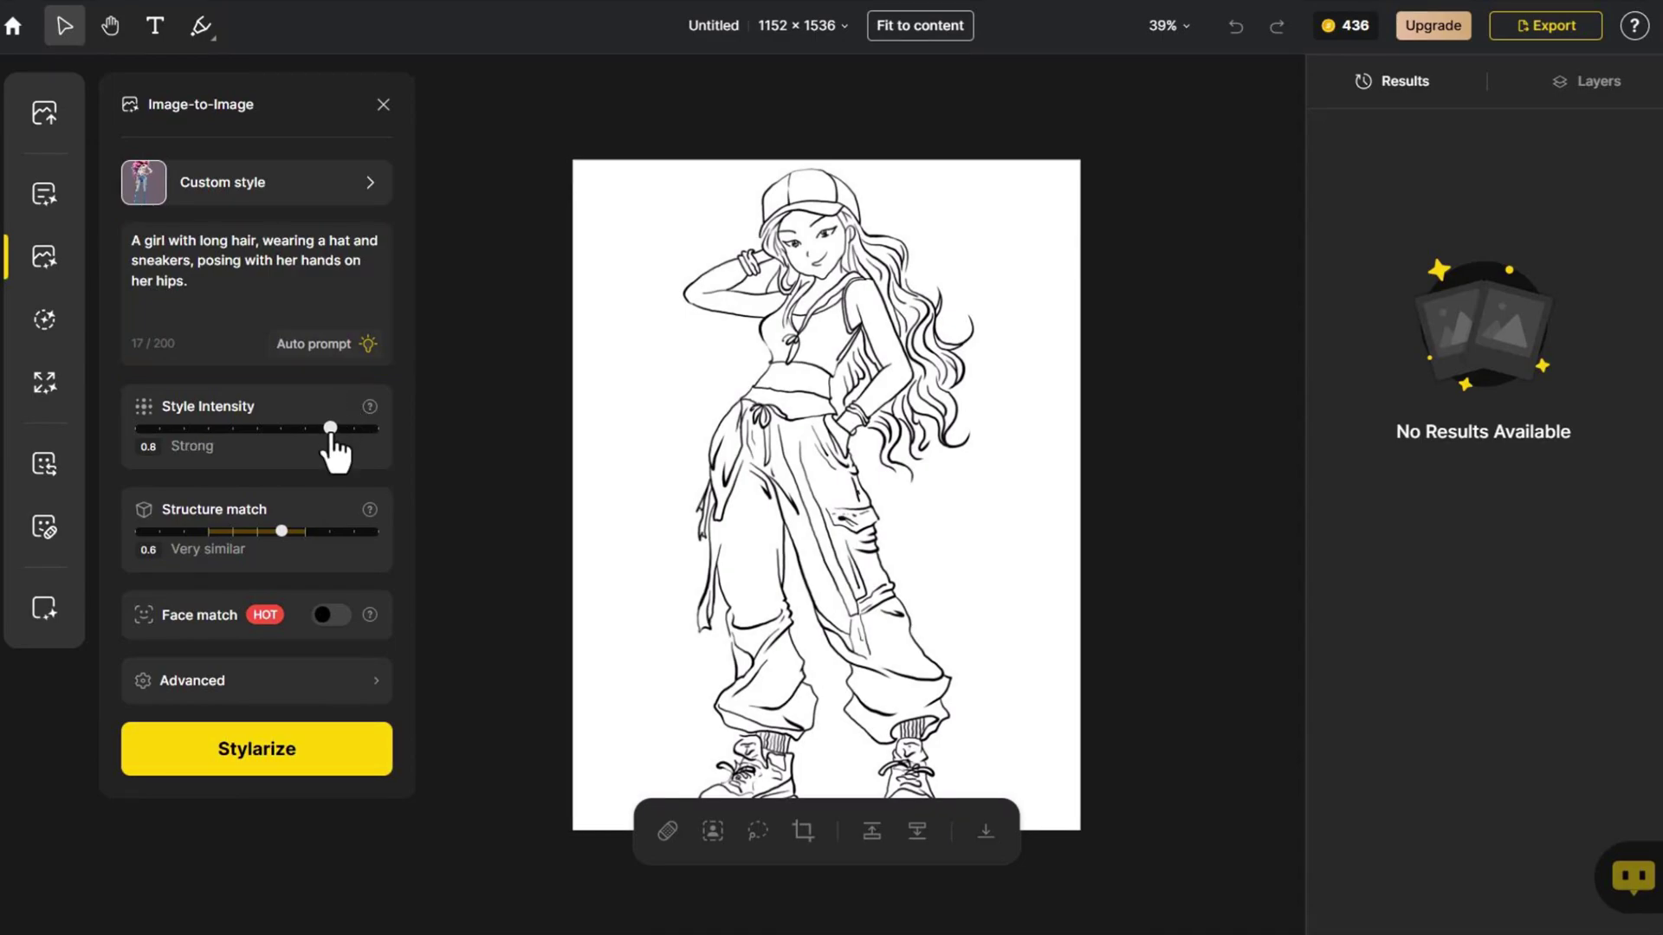
pyautogui.click(343, 751)
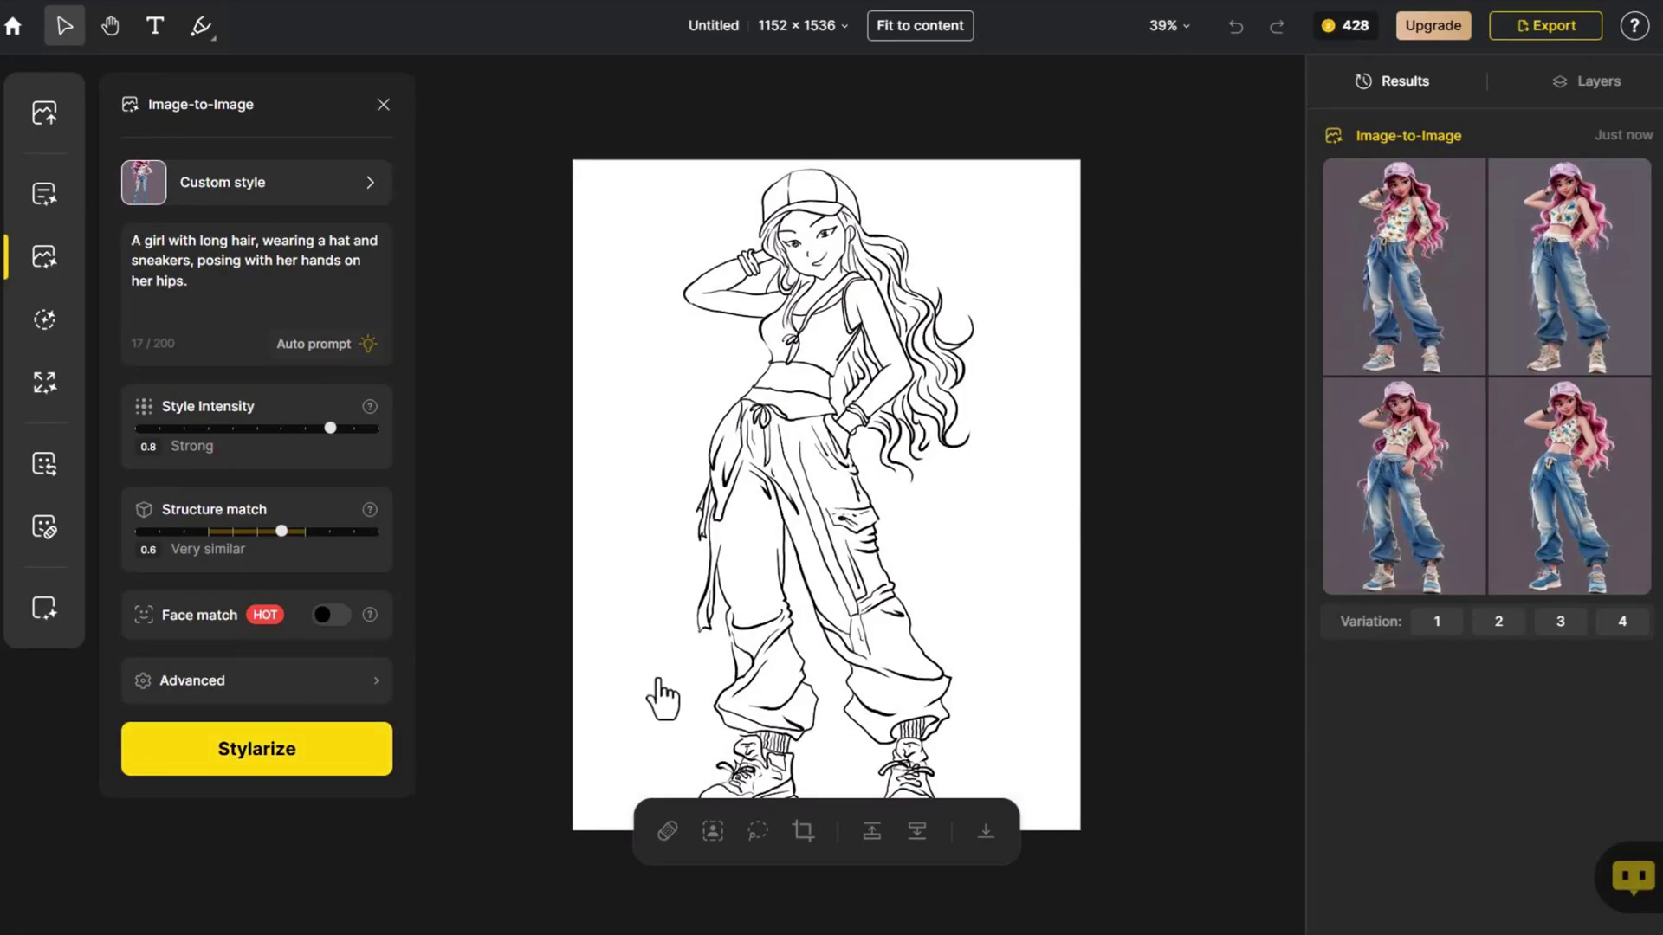
# Put the third colored variation on the canvas and load it into Enhance Mode.
pyautogui.doubleClick(1401, 550)
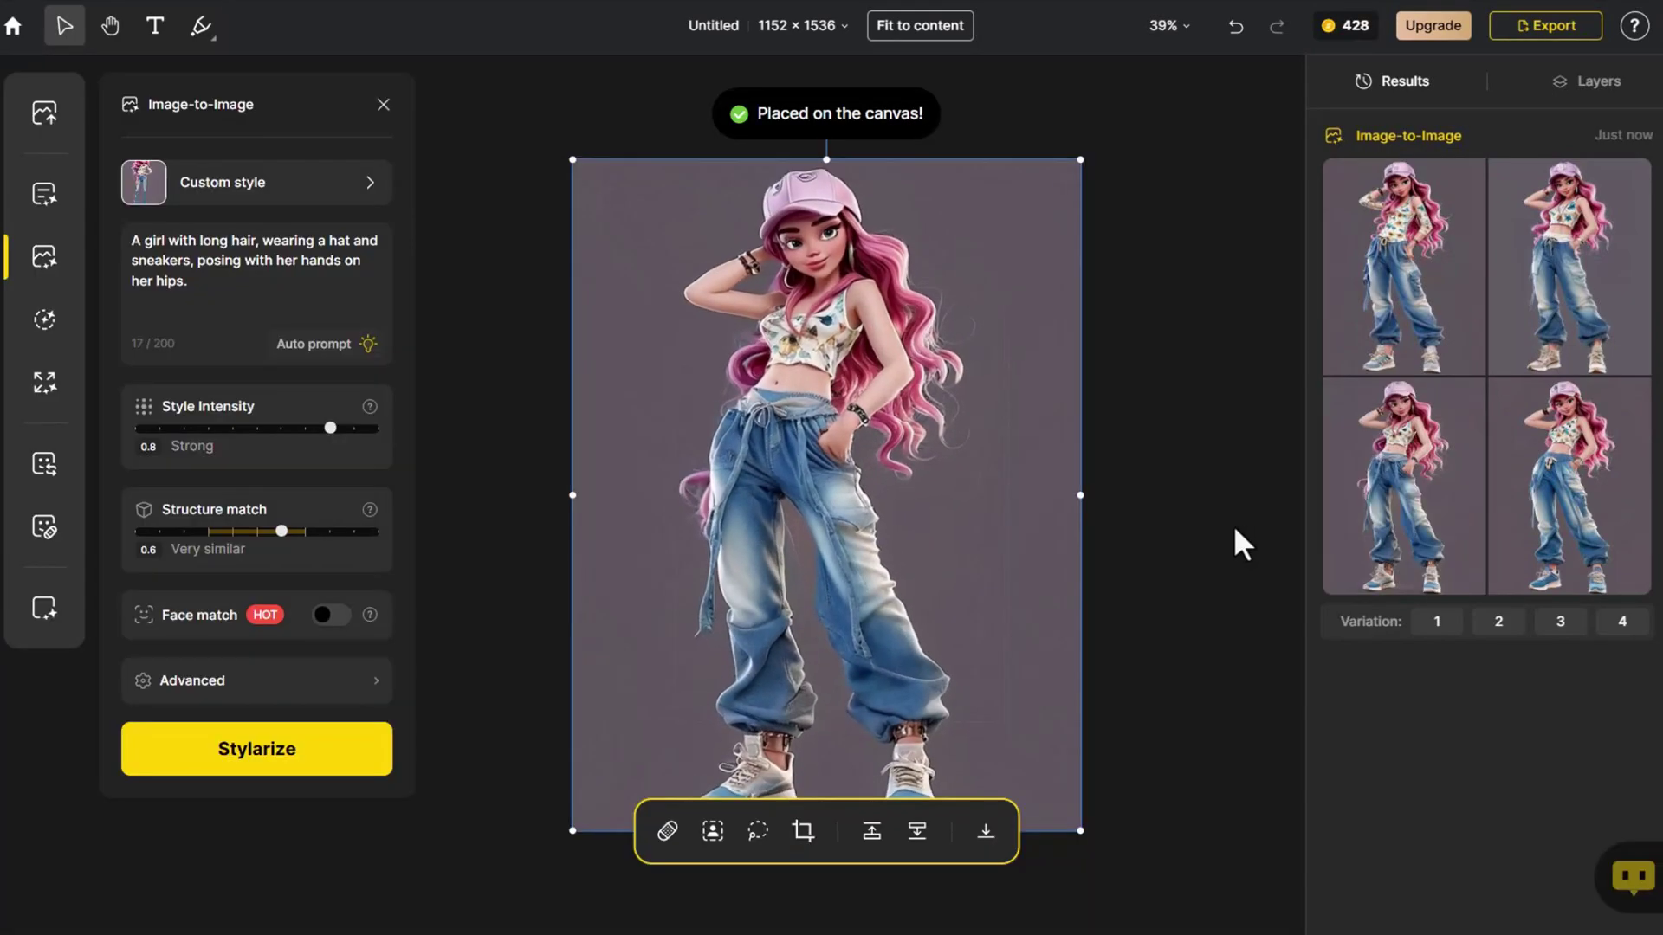
pyautogui.click(1173, 528)
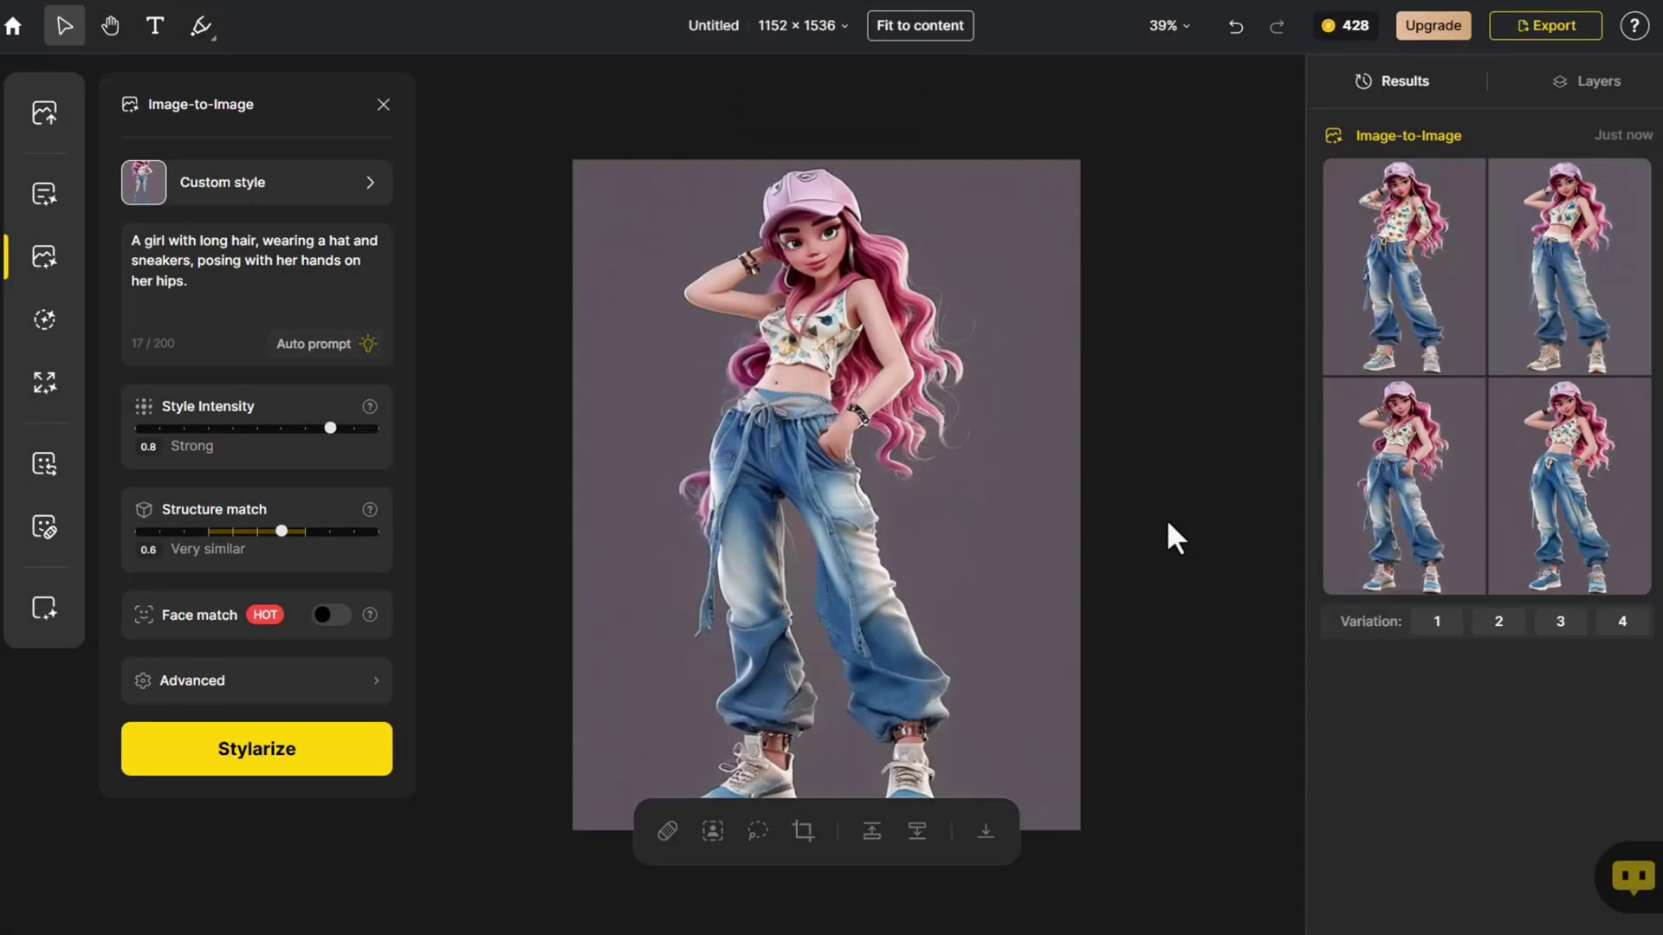
pyautogui.click(43, 638)
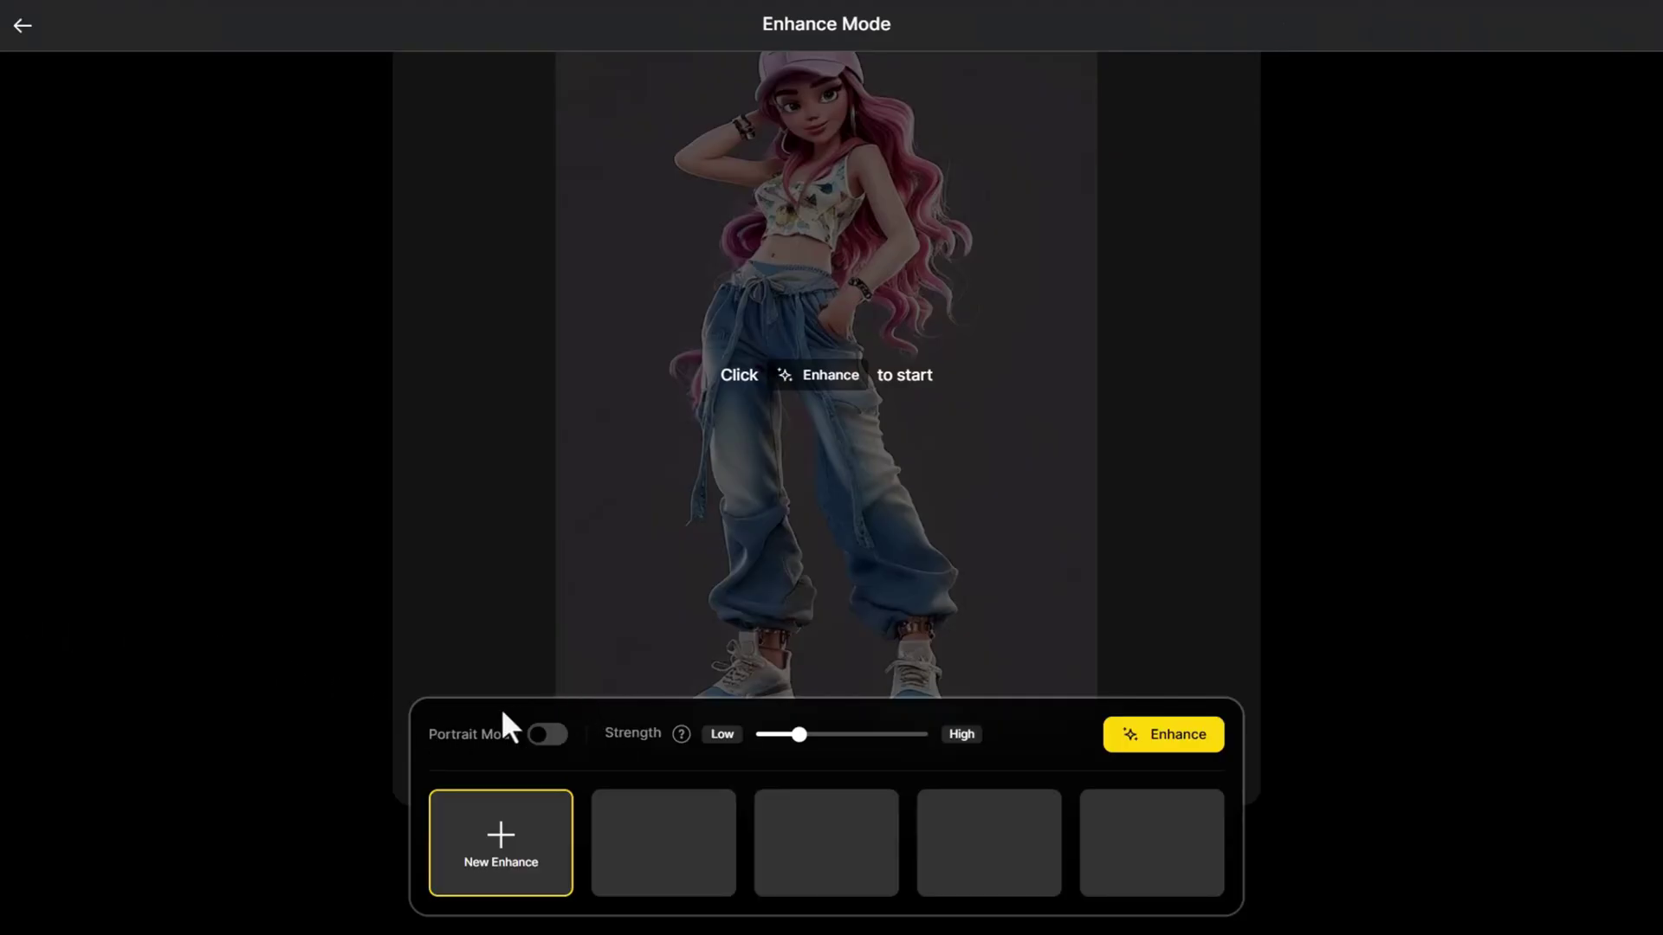
# Enhance the image with Portrait Mode on, compare before/after, and place the result on canvas.
pyautogui.click(548, 736)
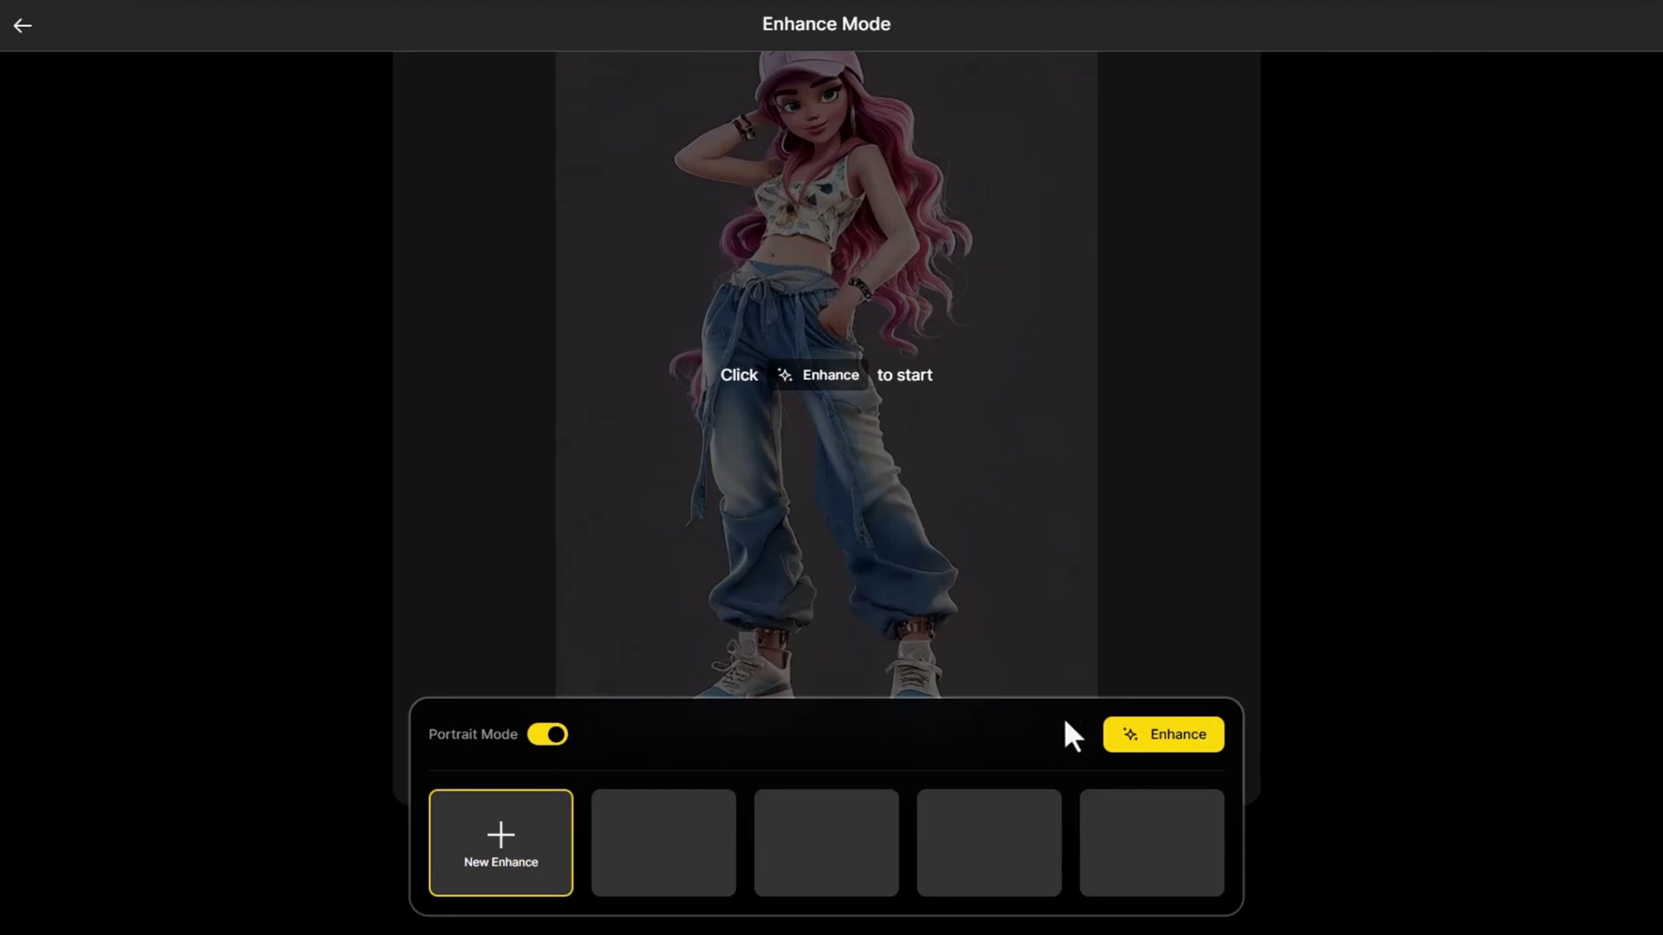
pyautogui.click(1126, 736)
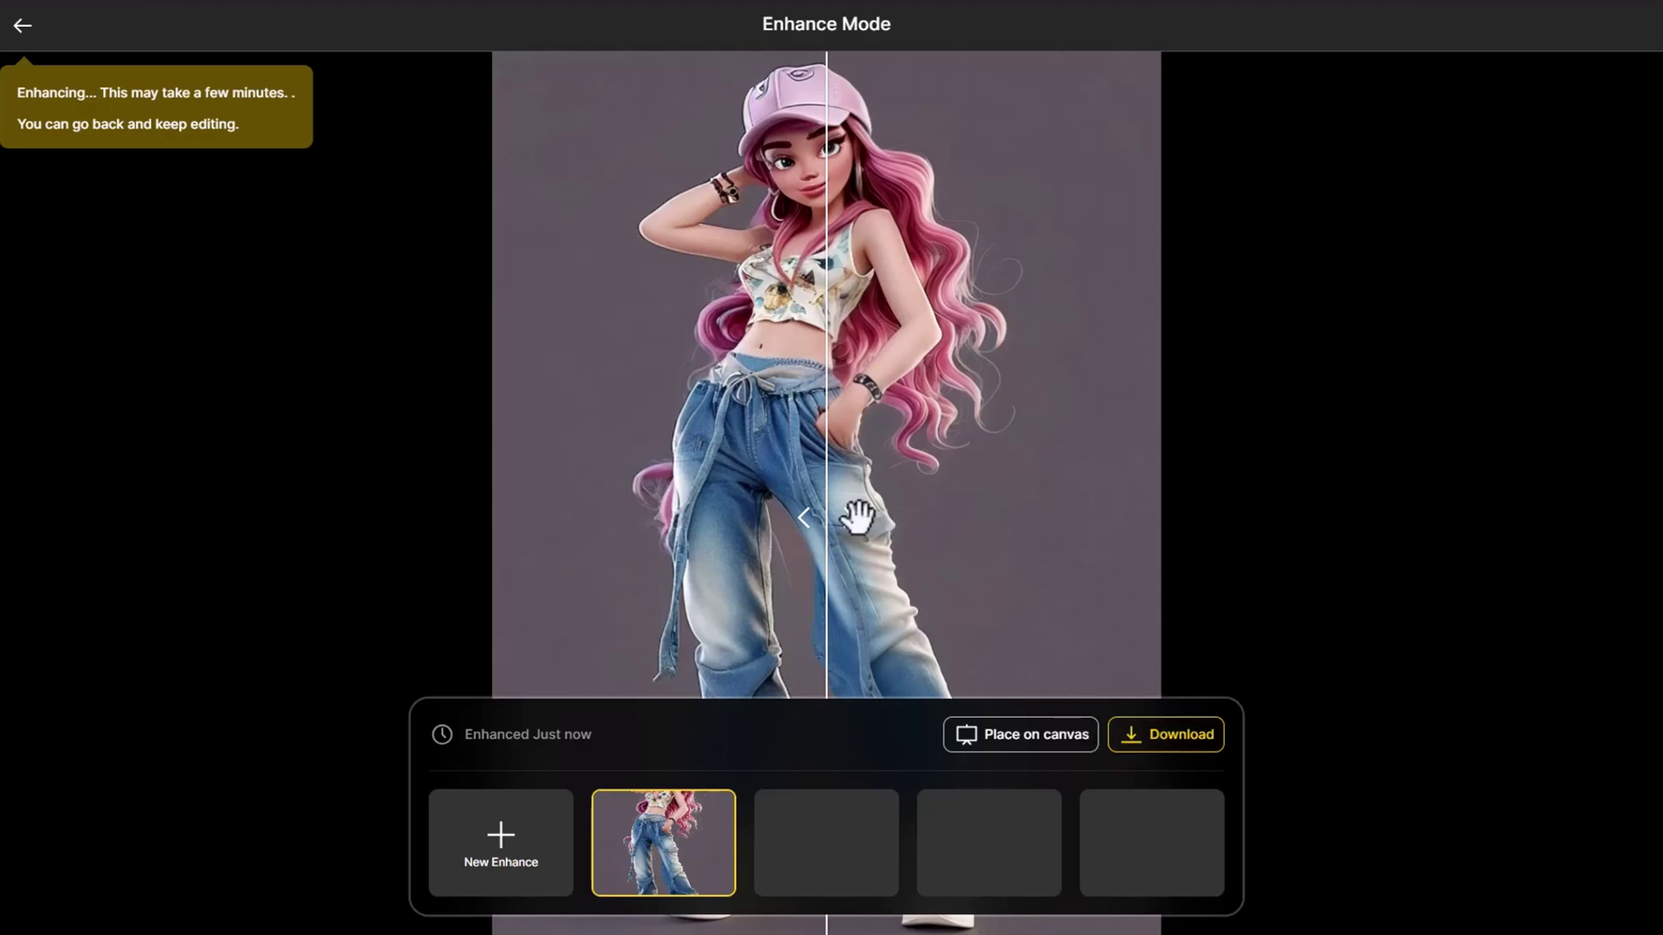
pyautogui.moveTo(853, 517); pyautogui.dragTo(604, 555)
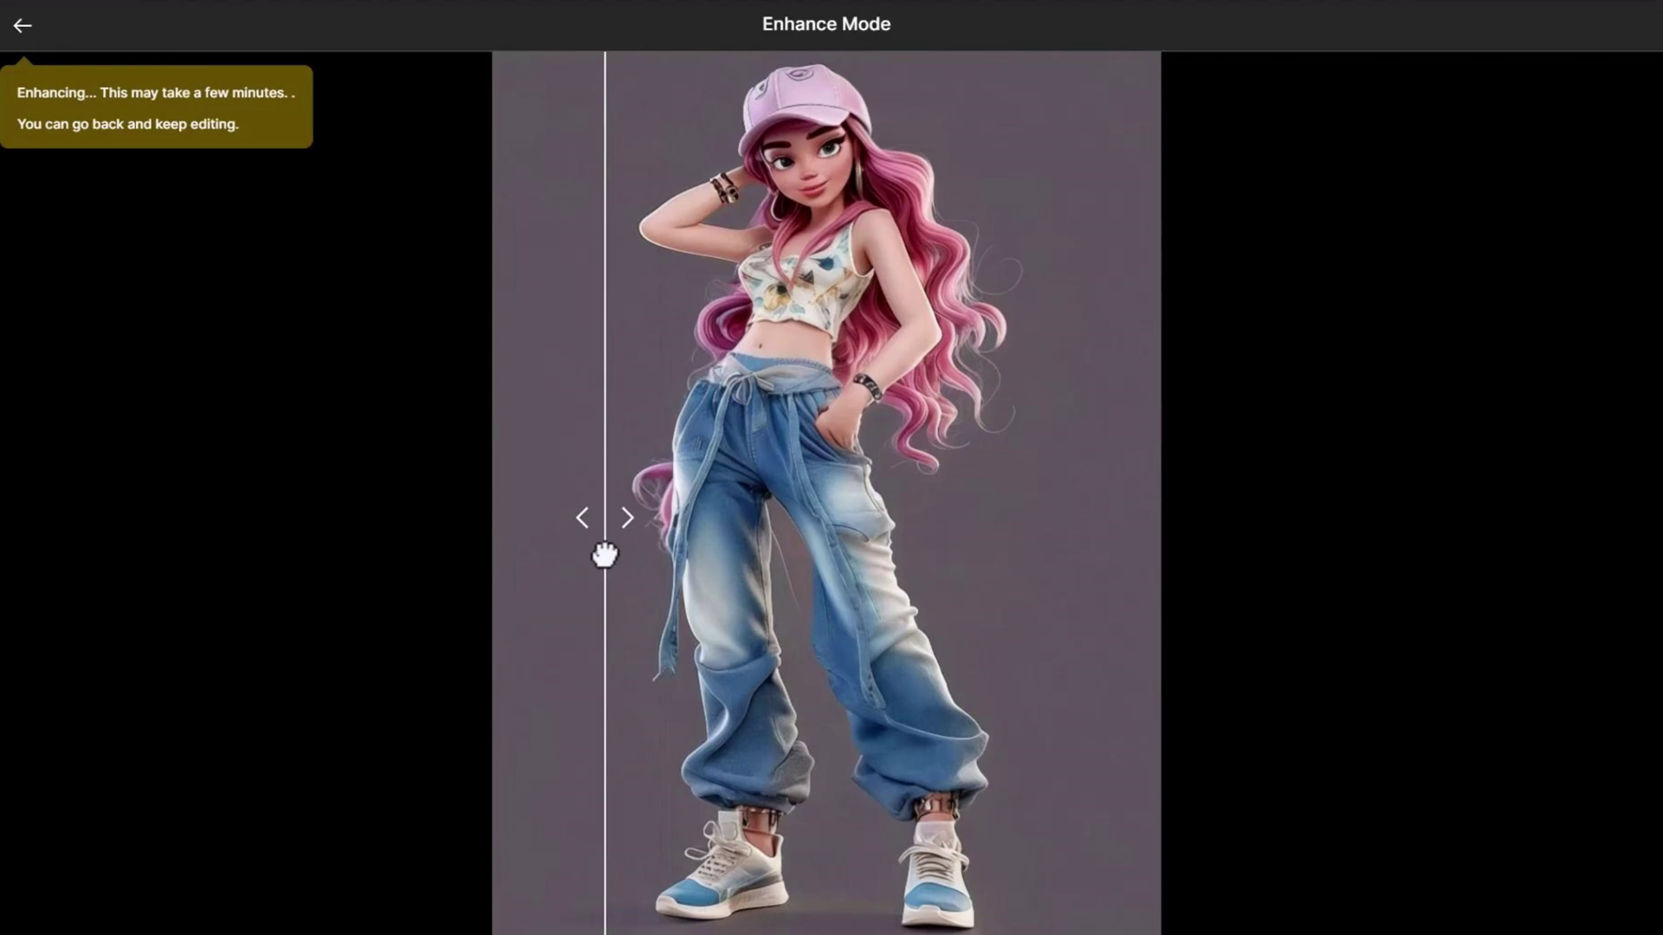
pyautogui.click(996, 733)
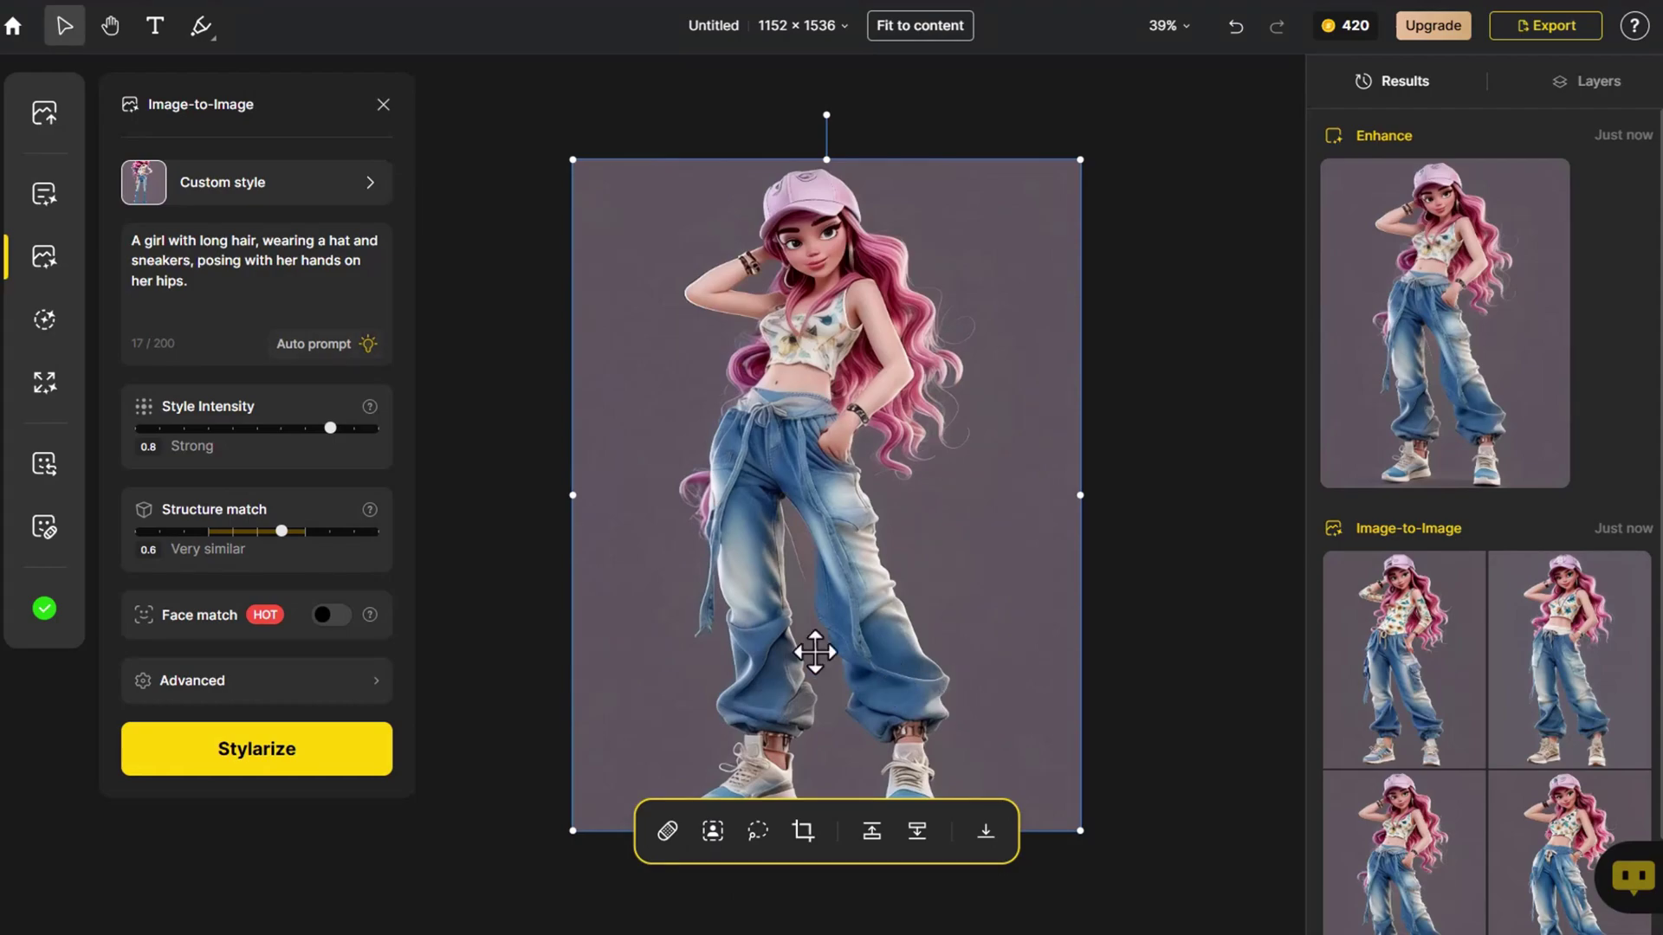
# Set up Generative Fill with the prompt 'trousers' and a custom style from a reference photo.
pyautogui.click(45, 321)
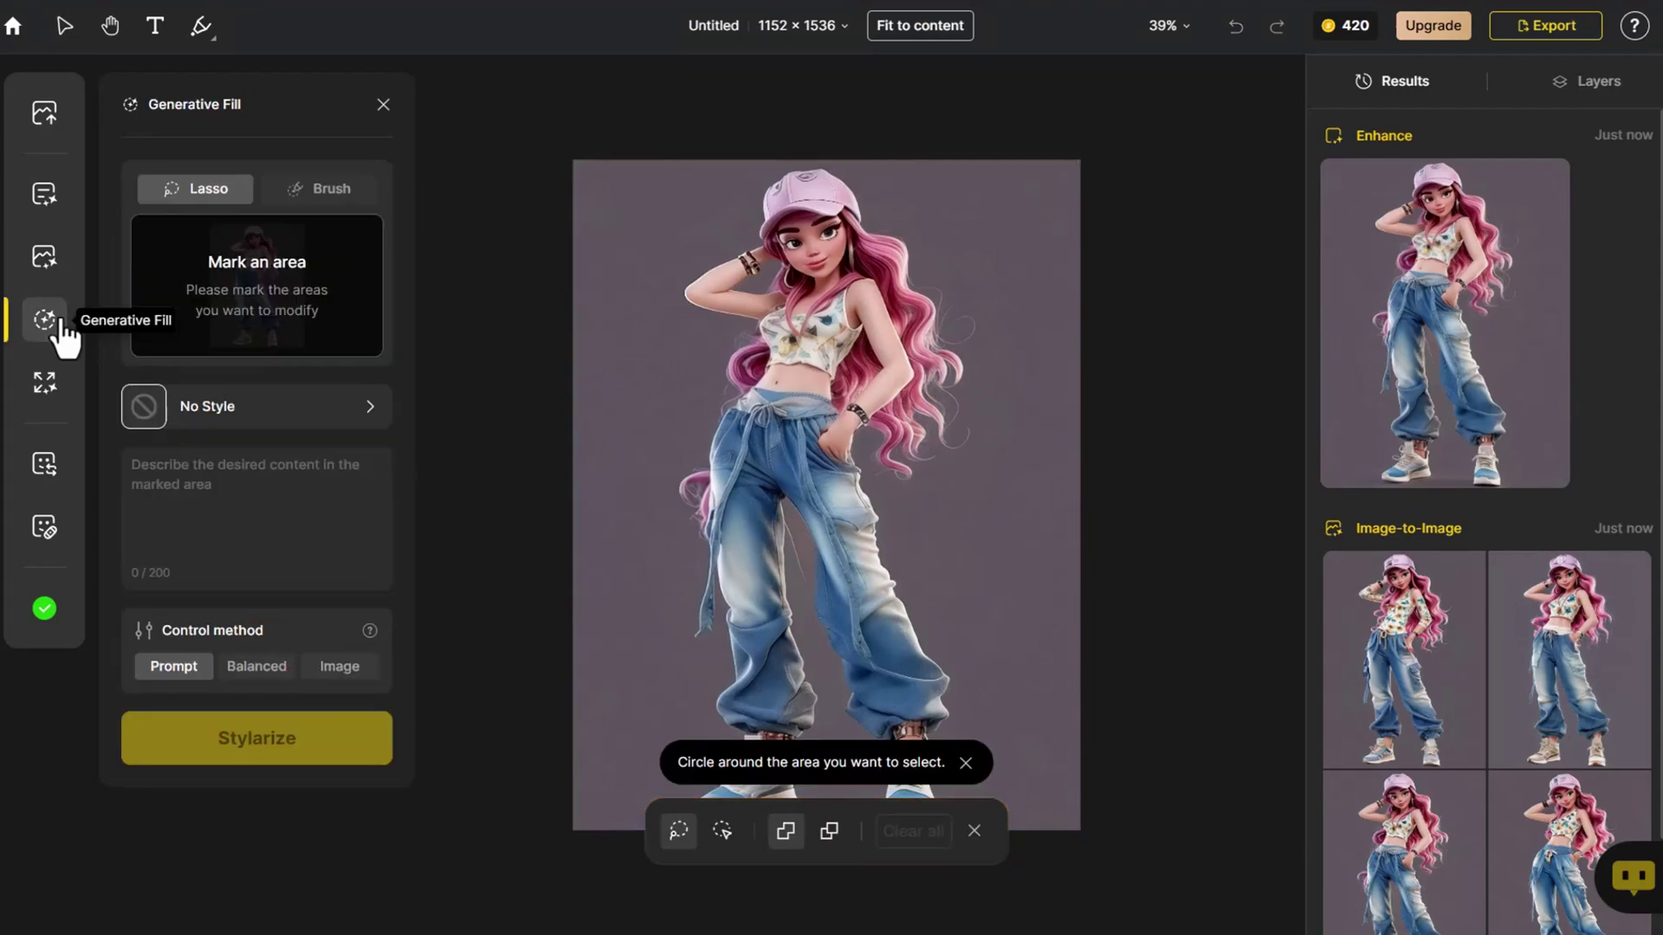
pyautogui.click(216, 481)
pyautogui.write('trousers')
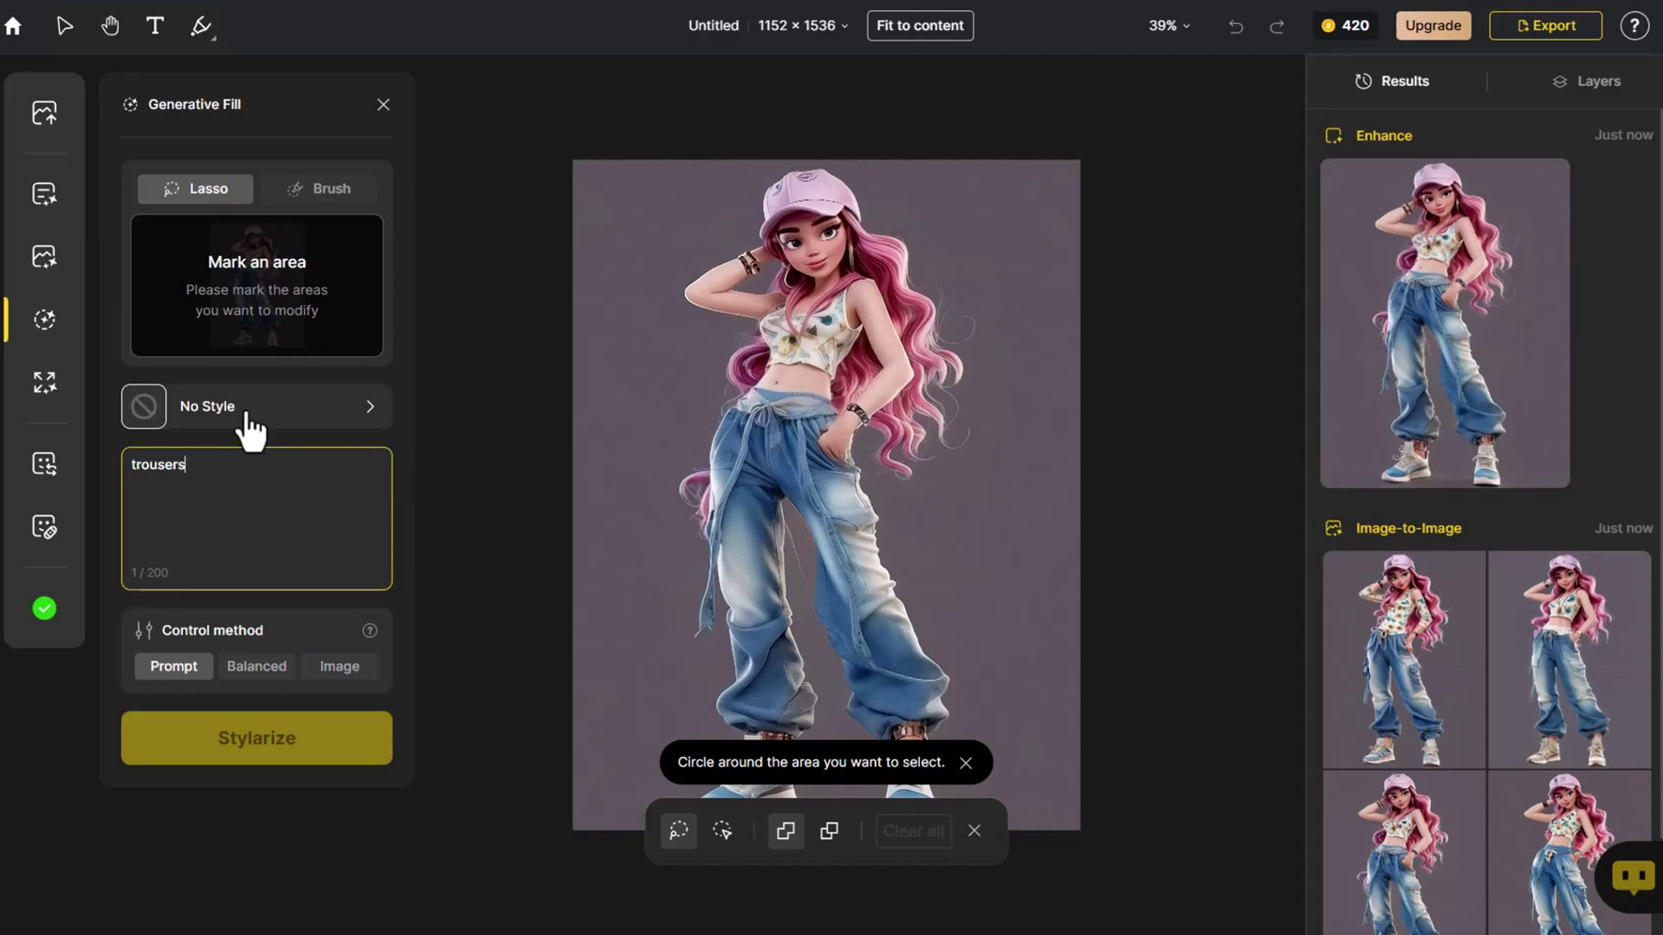
pyautogui.click(245, 424)
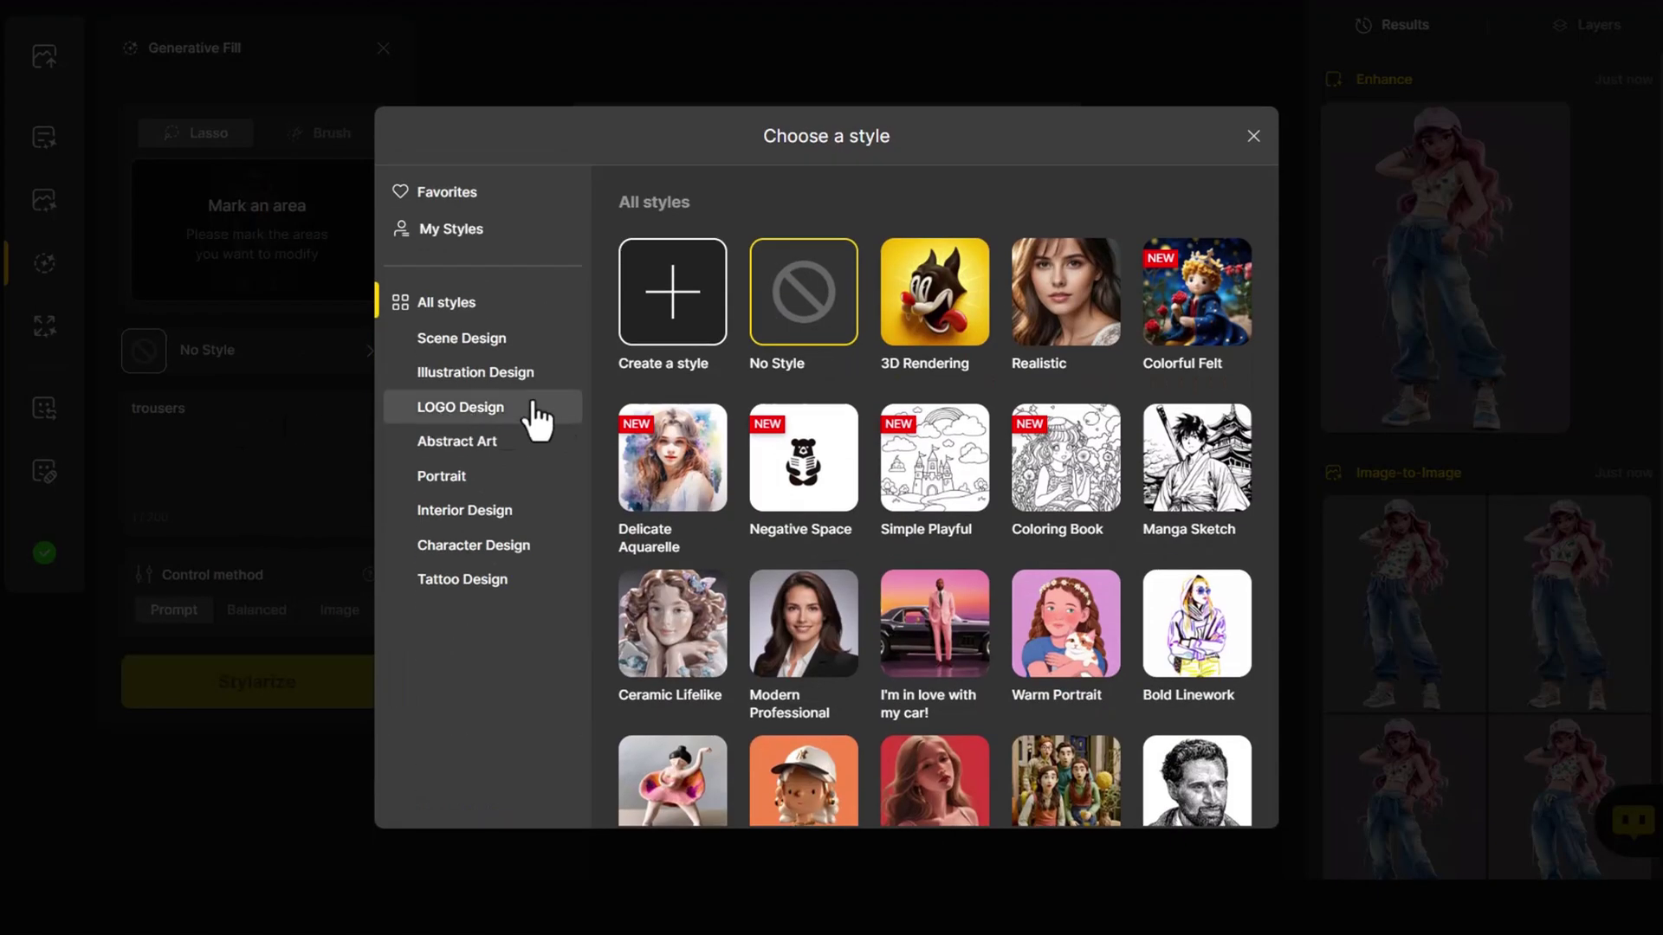
pyautogui.click(680, 316)
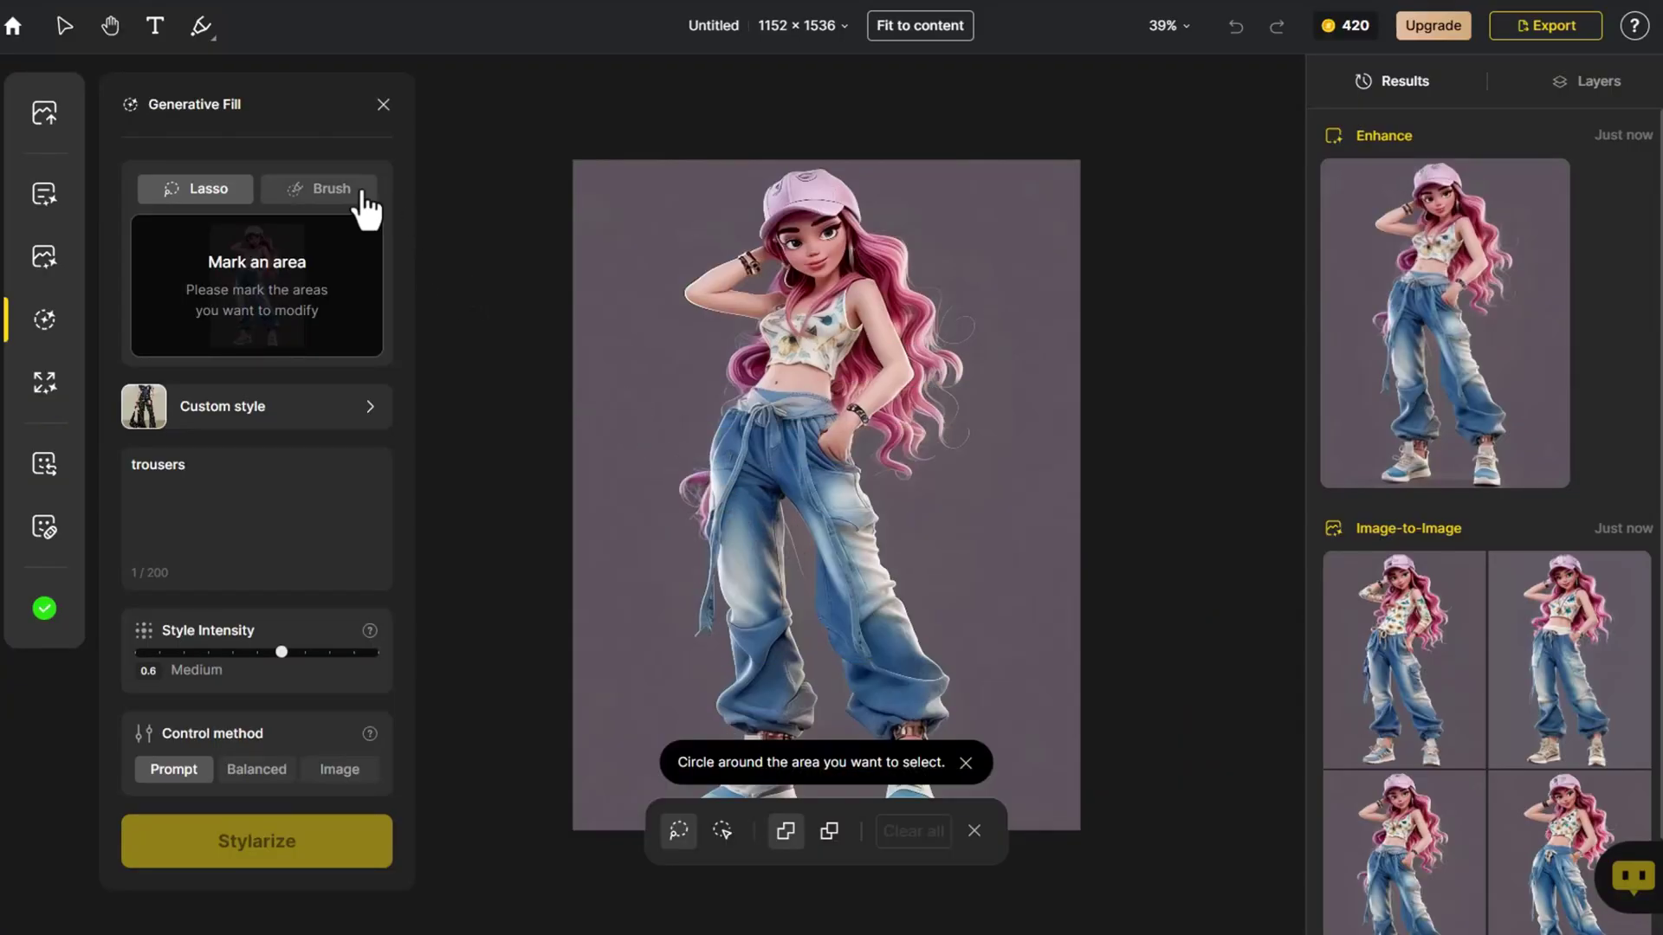
# Mask the jeans with a larger brush, generate trousers, and place the second result.
pyautogui.click(364, 198)
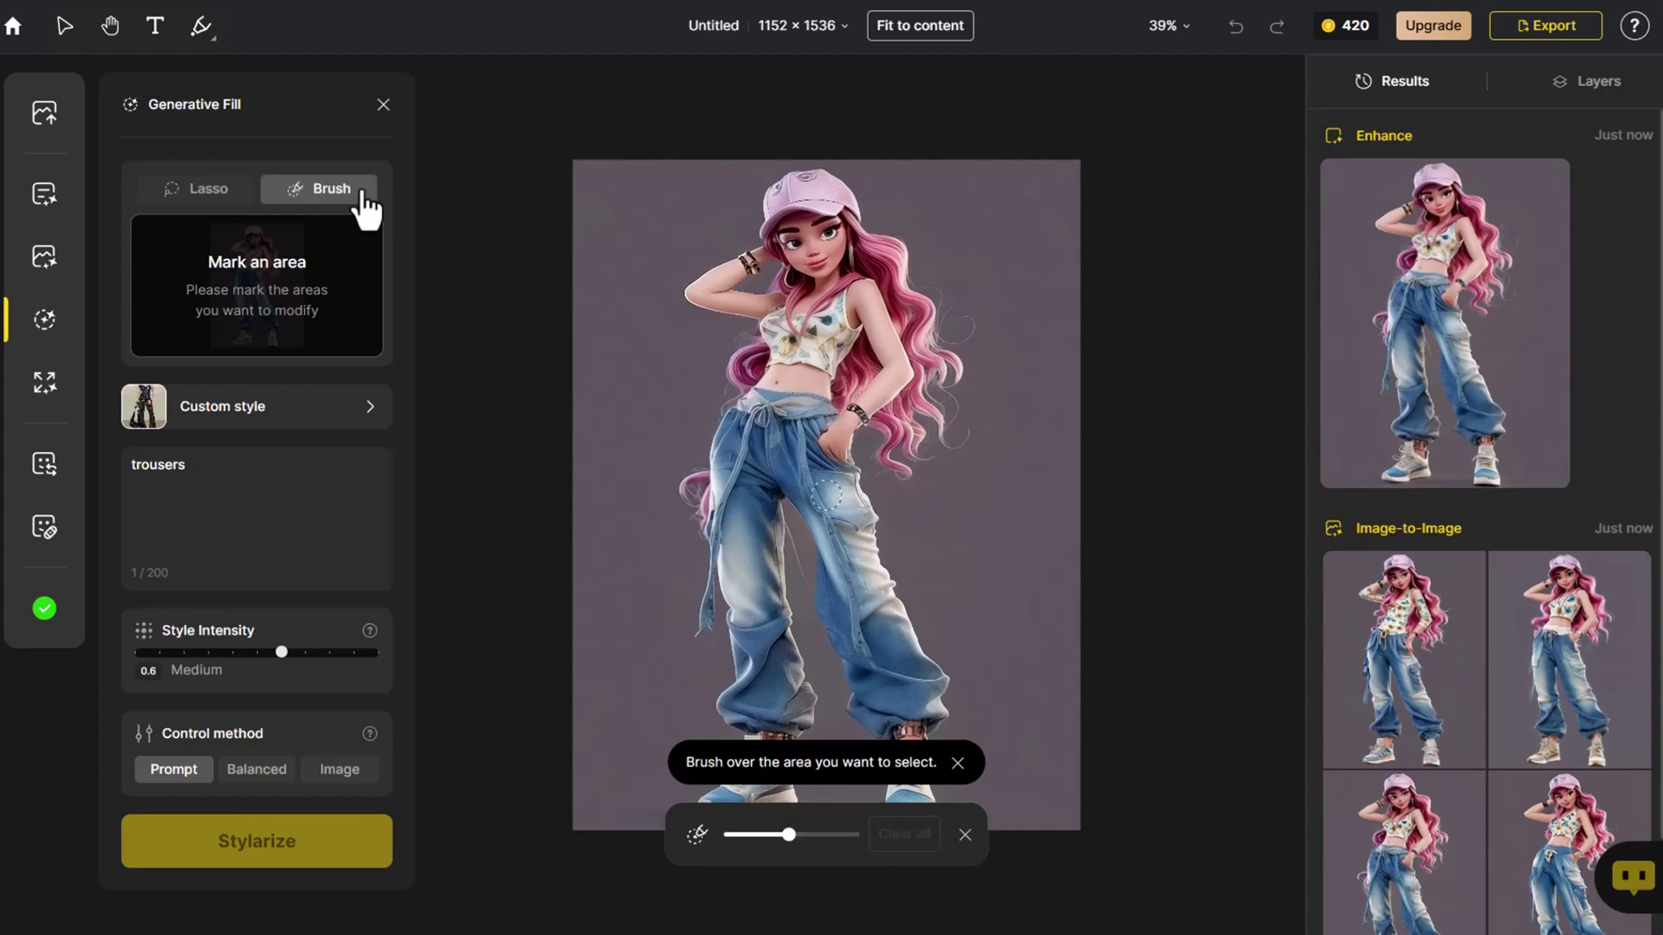
pyautogui.click(838, 836)
pyautogui.moveTo(748, 416)
pyautogui.mouseDown()
pyautogui.moveTo(802, 433)
pyautogui.moveTo(929, 688)
pyautogui.moveTo(827, 576)
pyautogui.moveTo(719, 708)
pyautogui.moveTo(758, 546)
pyautogui.moveTo(736, 667)
pyautogui.moveTo(746, 717)
pyautogui.mouseUp()
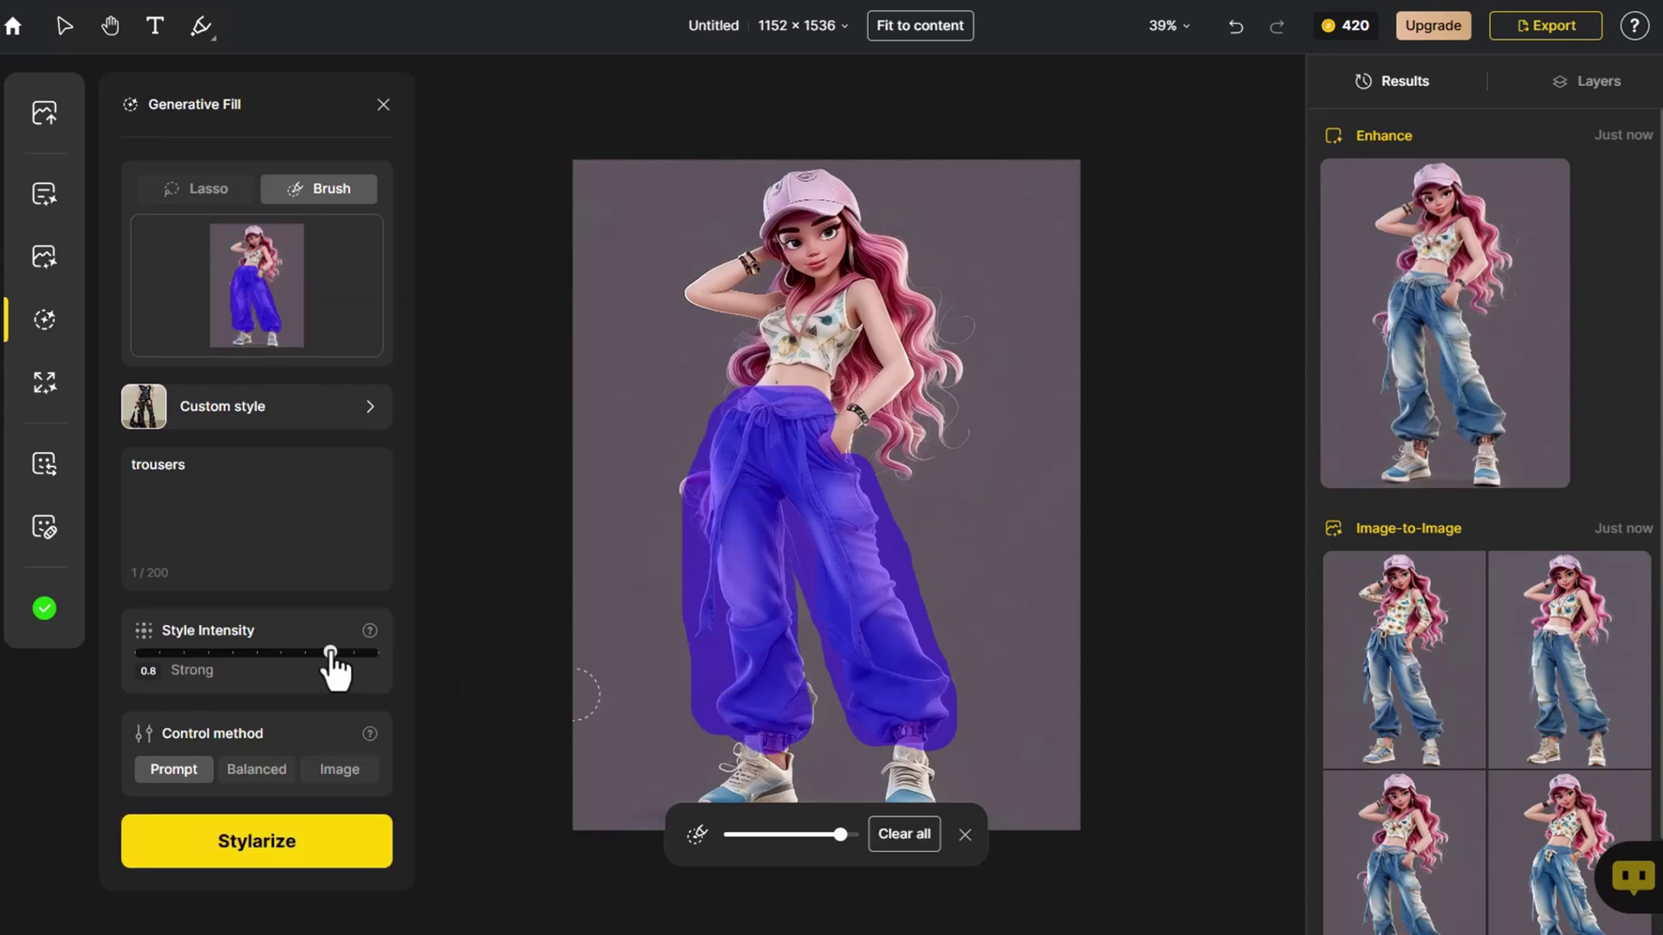
pyautogui.click(331, 835)
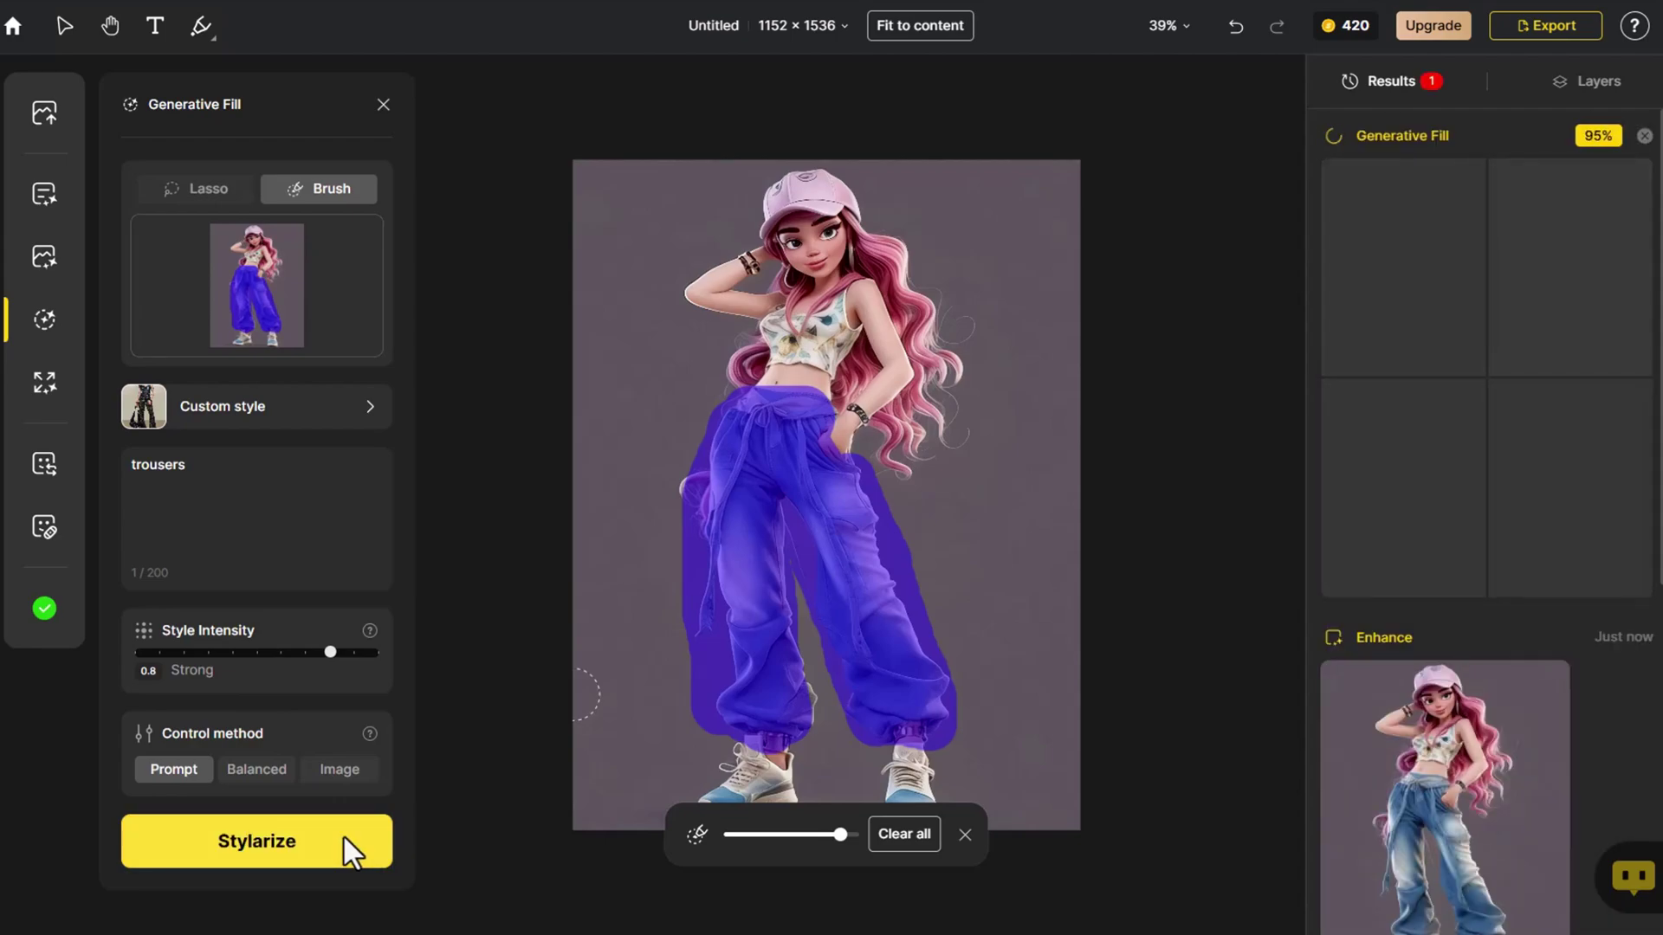
pyautogui.moveTo(1364, 277)
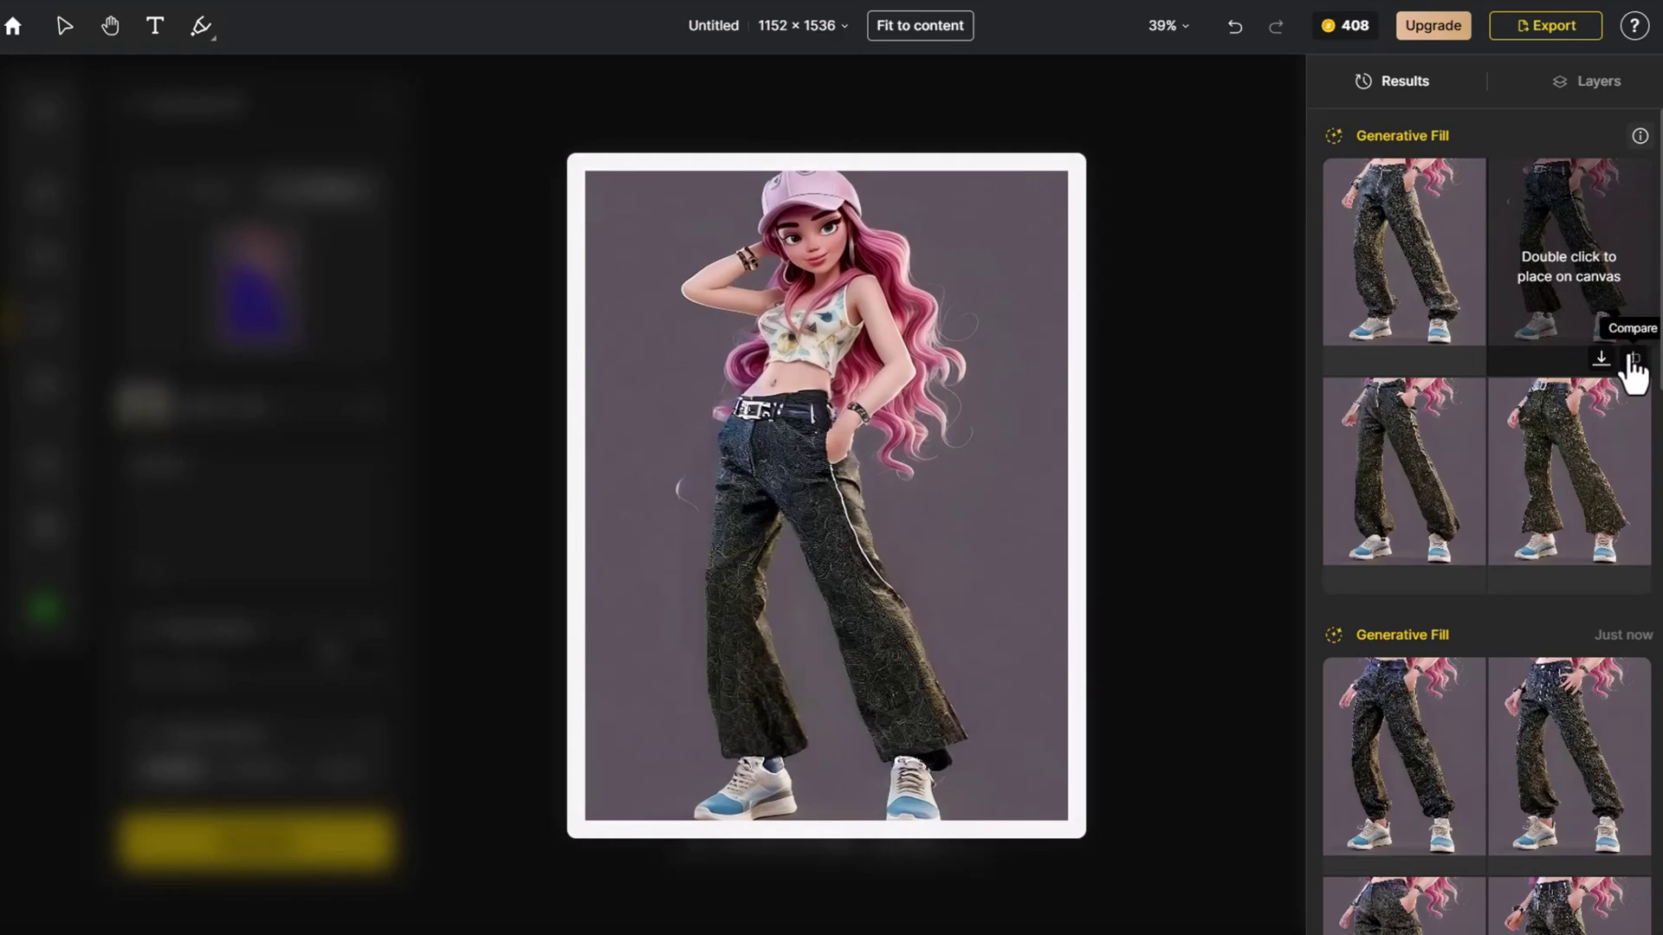
pyautogui.doubleClick(1585, 297)
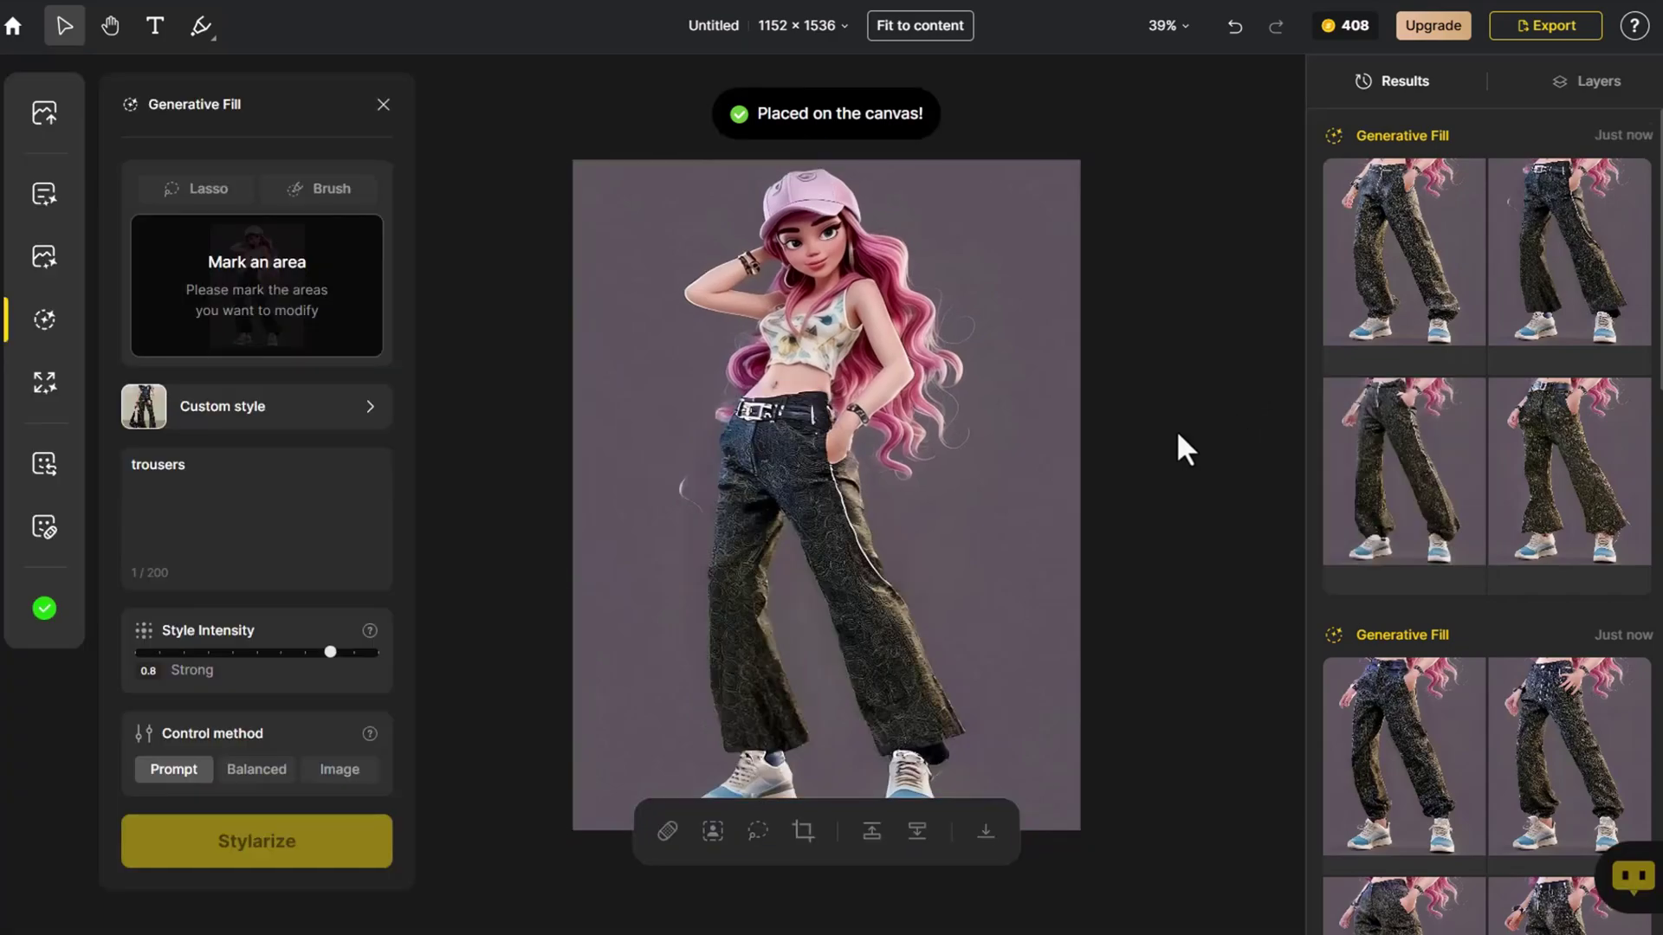
# Replace the prompt with 'coat', mask the crop top, and generate four dark top options.
pyautogui.click(335, 475)
pyautogui.hotkey('ctrl', 'a')
pyautogui.write('c')
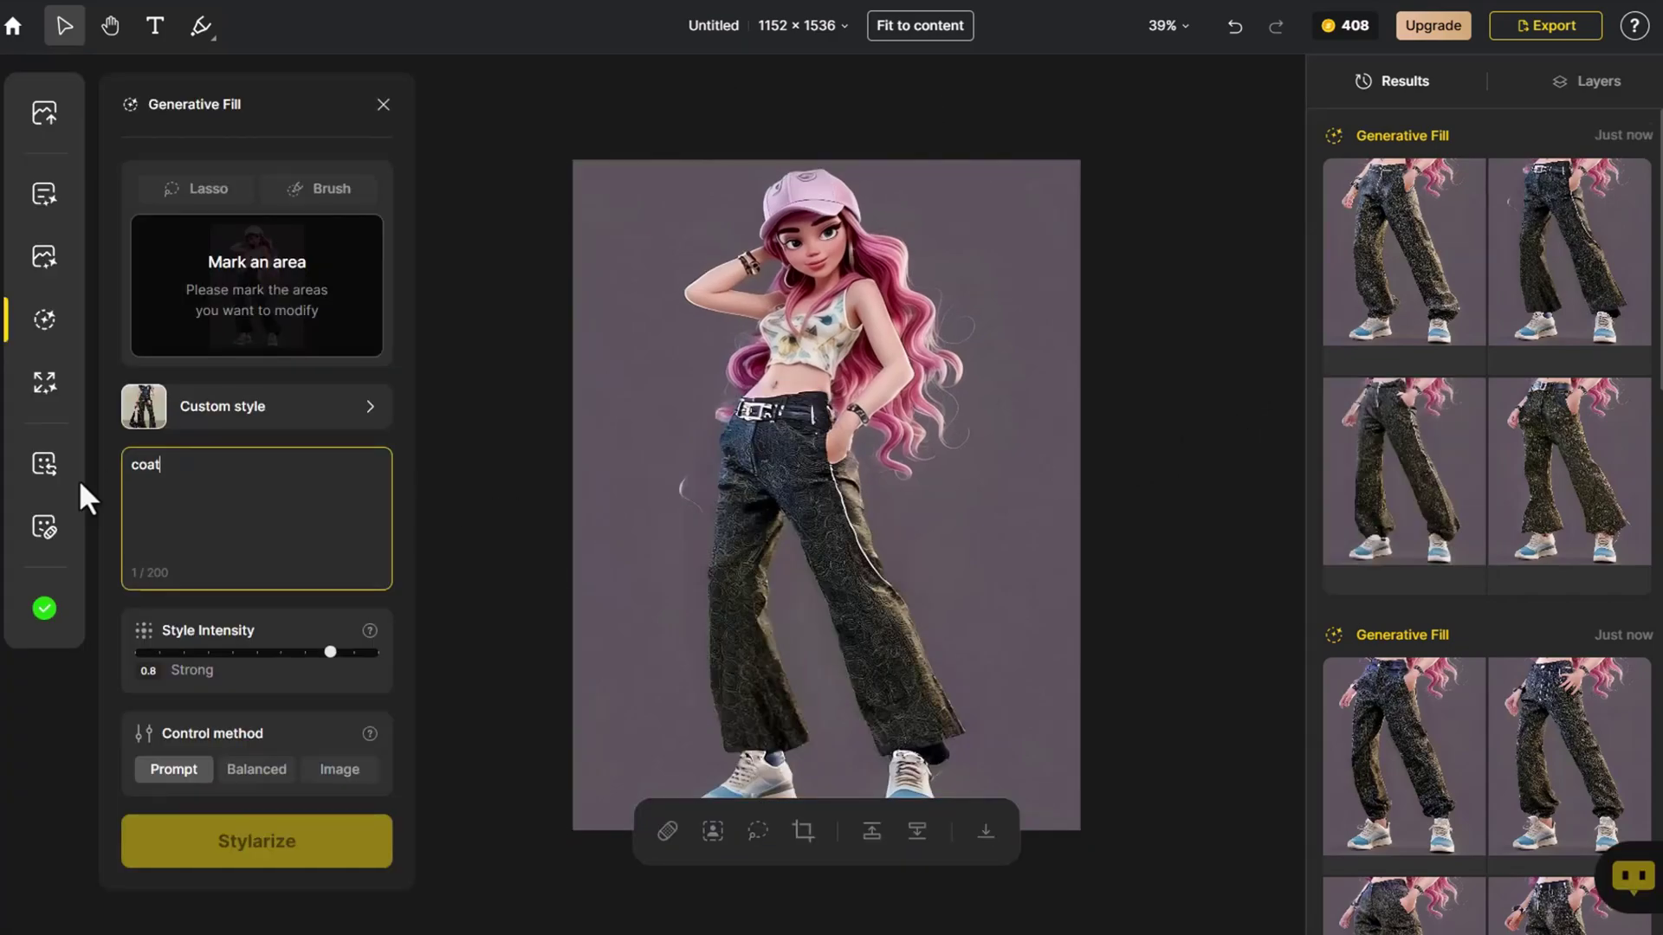
pyautogui.click(292, 196)
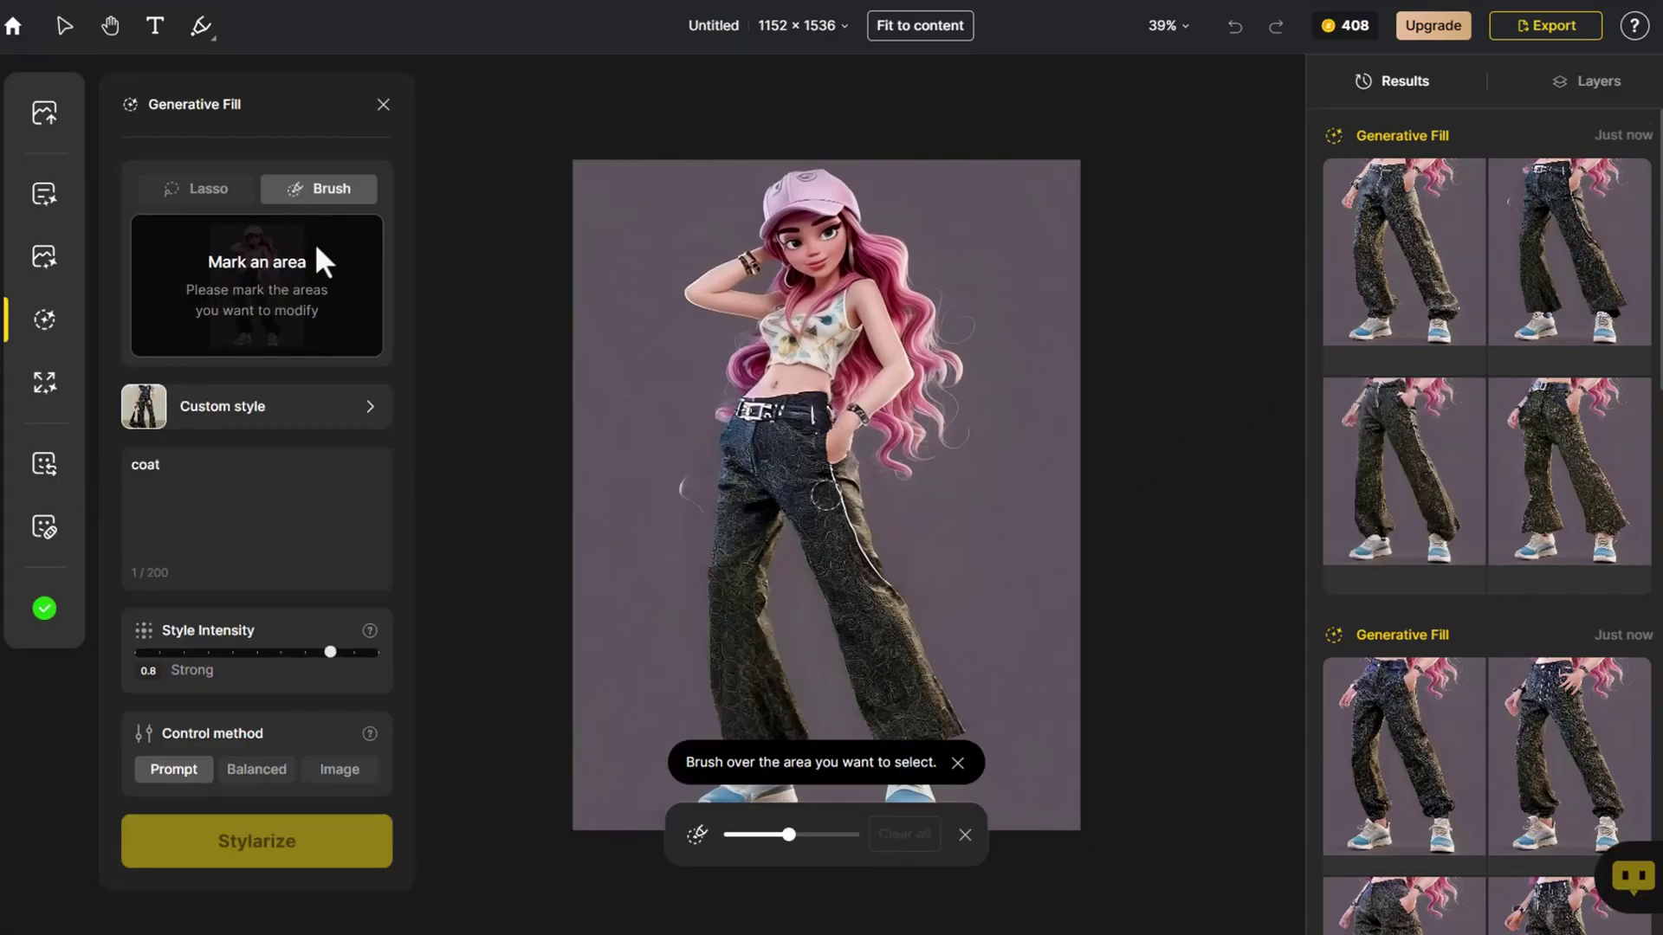
pyautogui.moveTo(793, 333)
pyautogui.mouseDown()
pyautogui.moveTo(779, 329)
pyautogui.moveTo(831, 355)
pyautogui.moveTo(810, 316)
pyautogui.mouseUp()
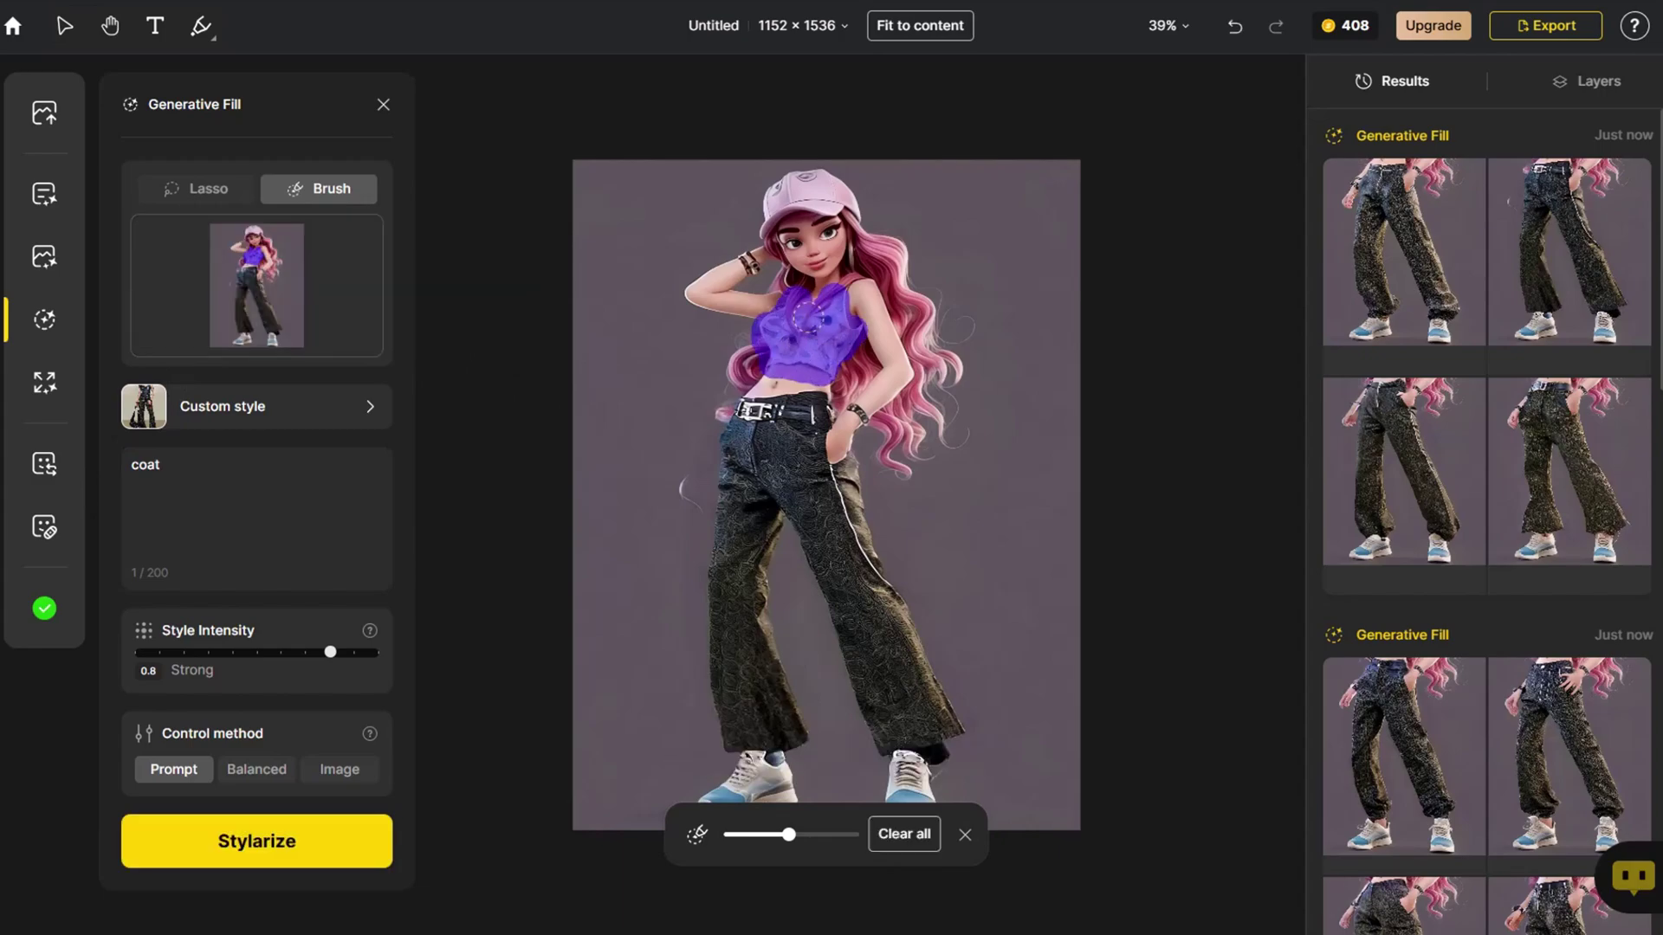
pyautogui.click(324, 848)
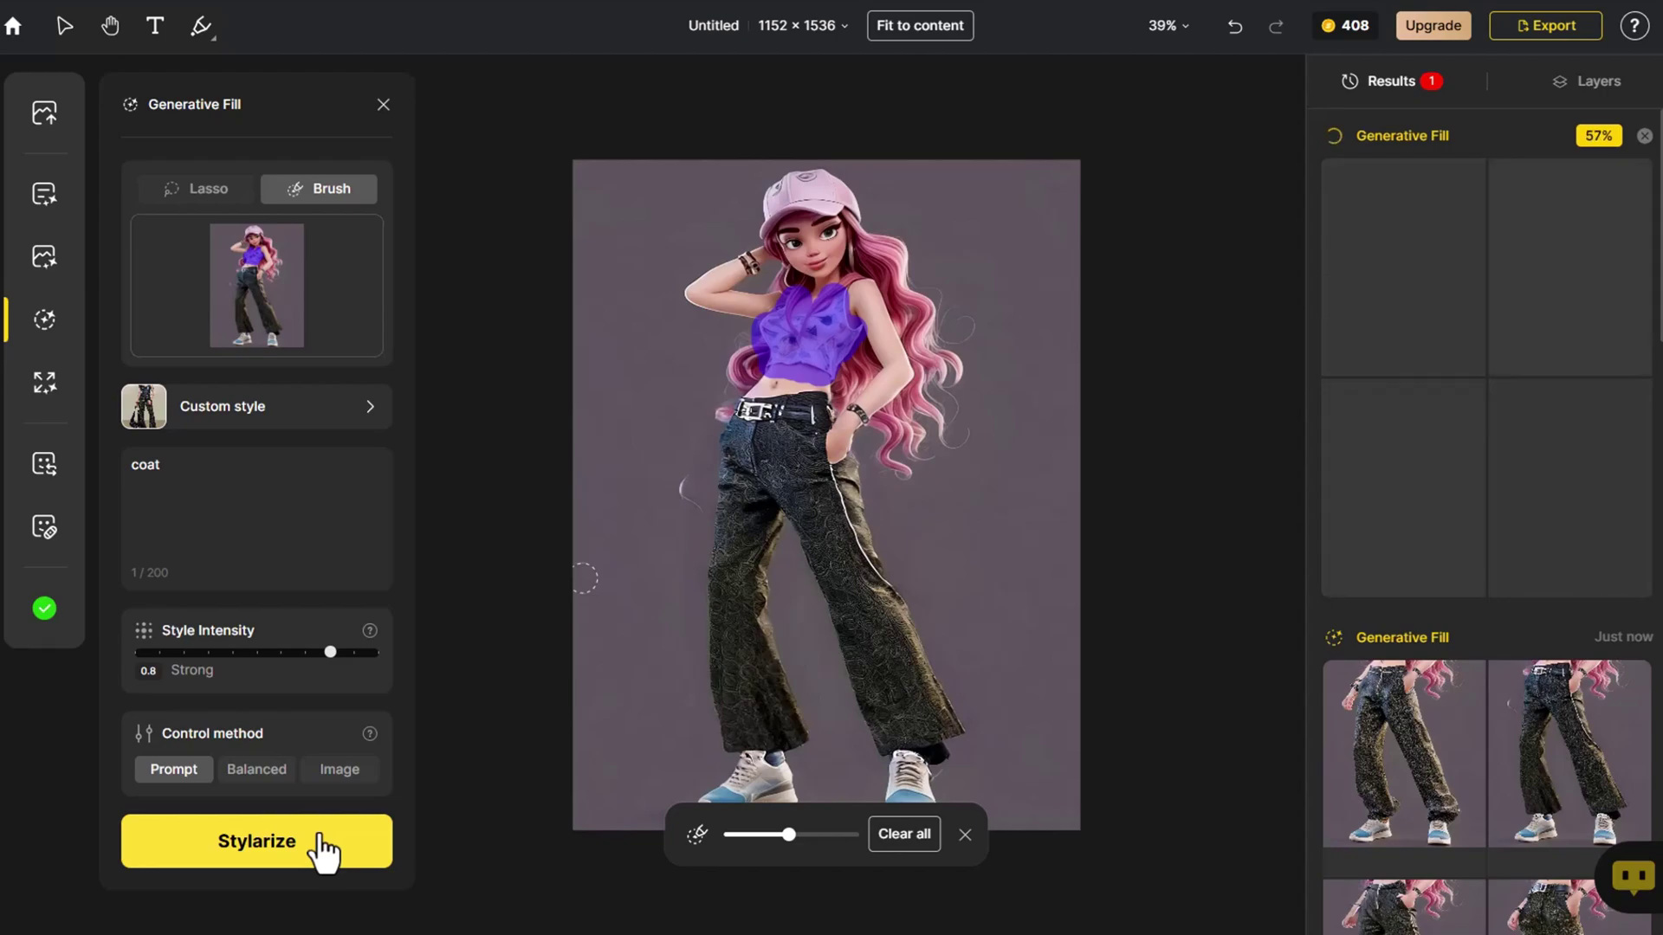
pyautogui.moveTo(1360, 520)
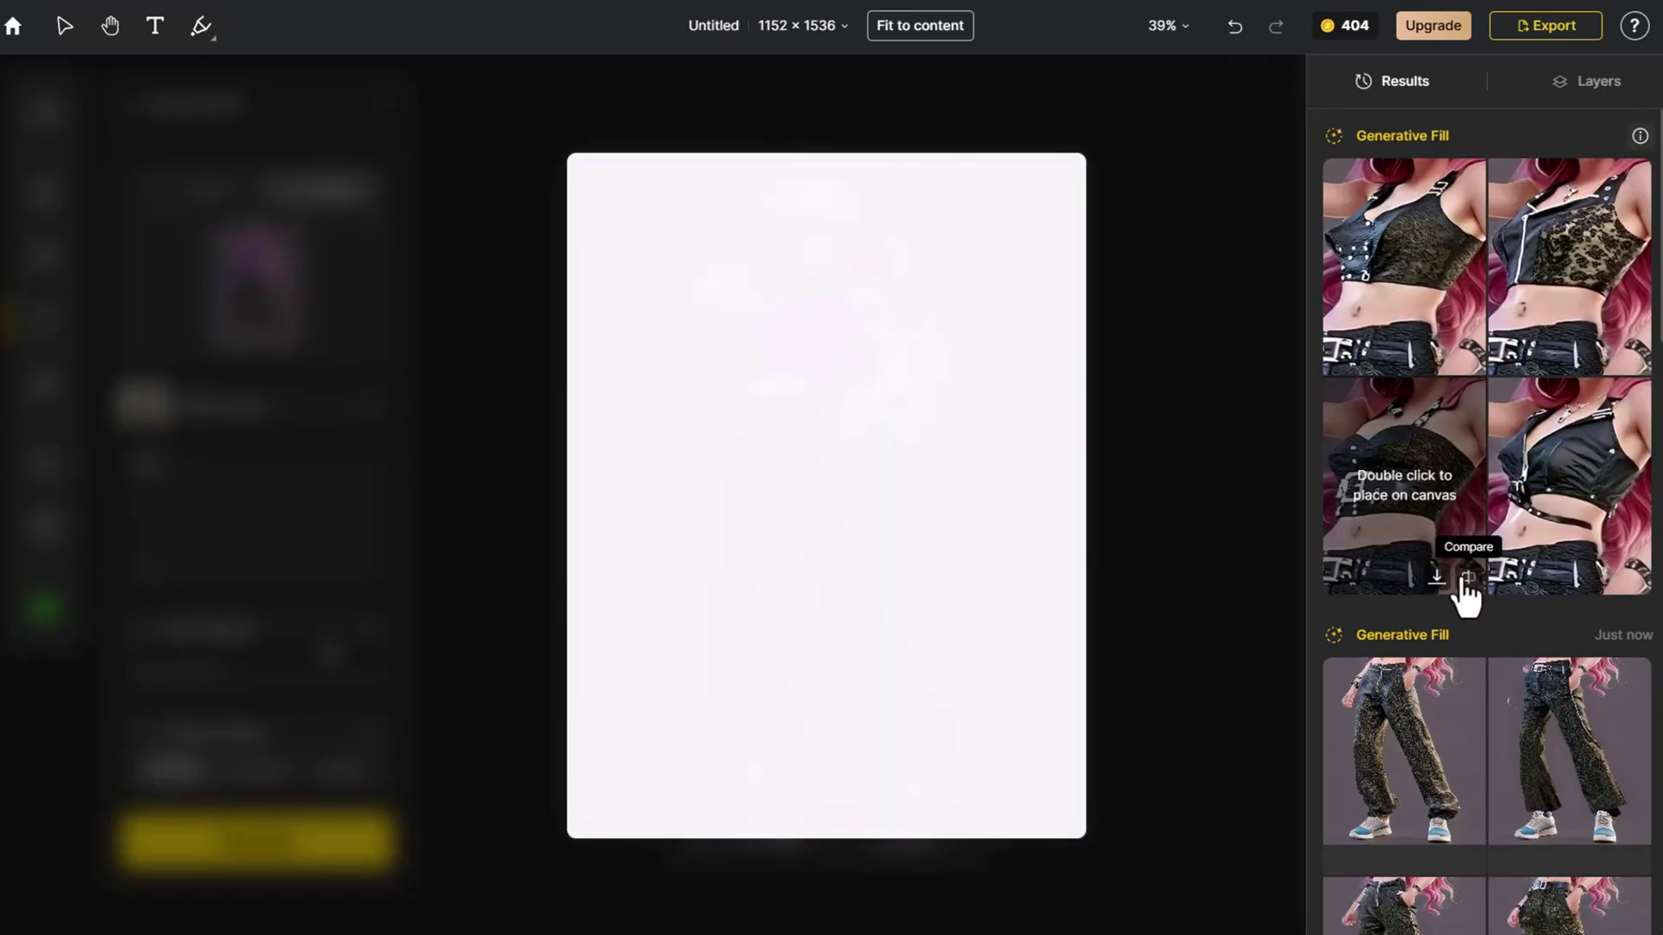
# Place the third strappy top result and change the prompt to 'high-heeled shoes'.
pyautogui.doubleClick(1408, 485)
pyautogui.click(1156, 468)
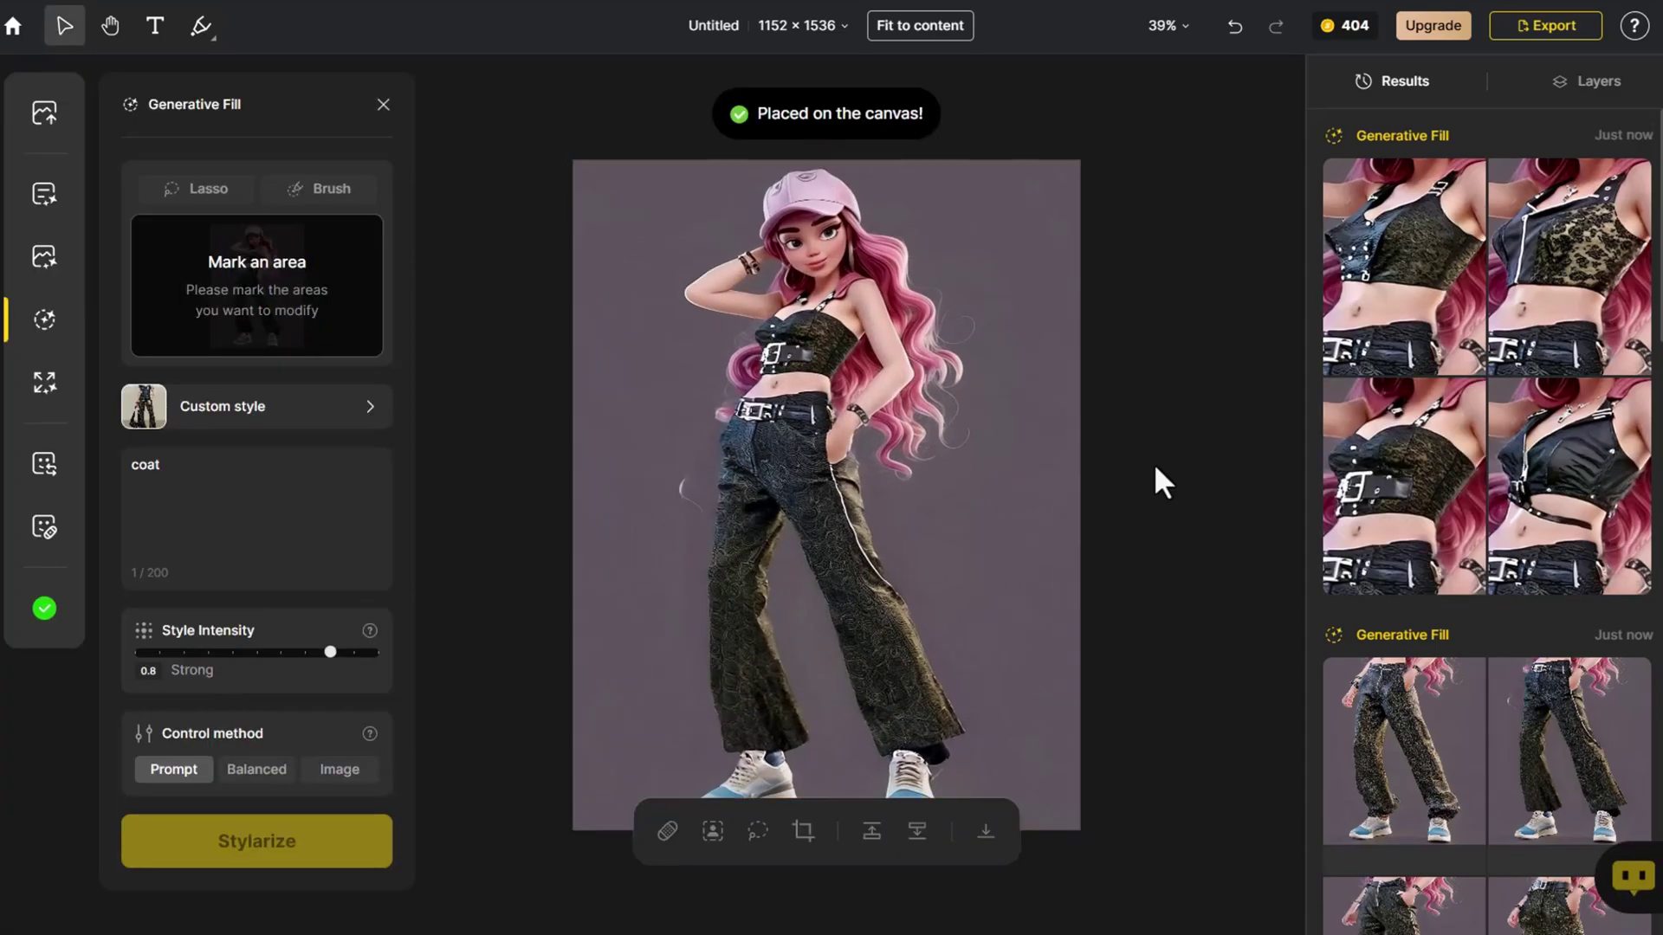
pyautogui.click(334, 465)
pyautogui.moveTo(335, 464); pyautogui.dragTo(123, 472)
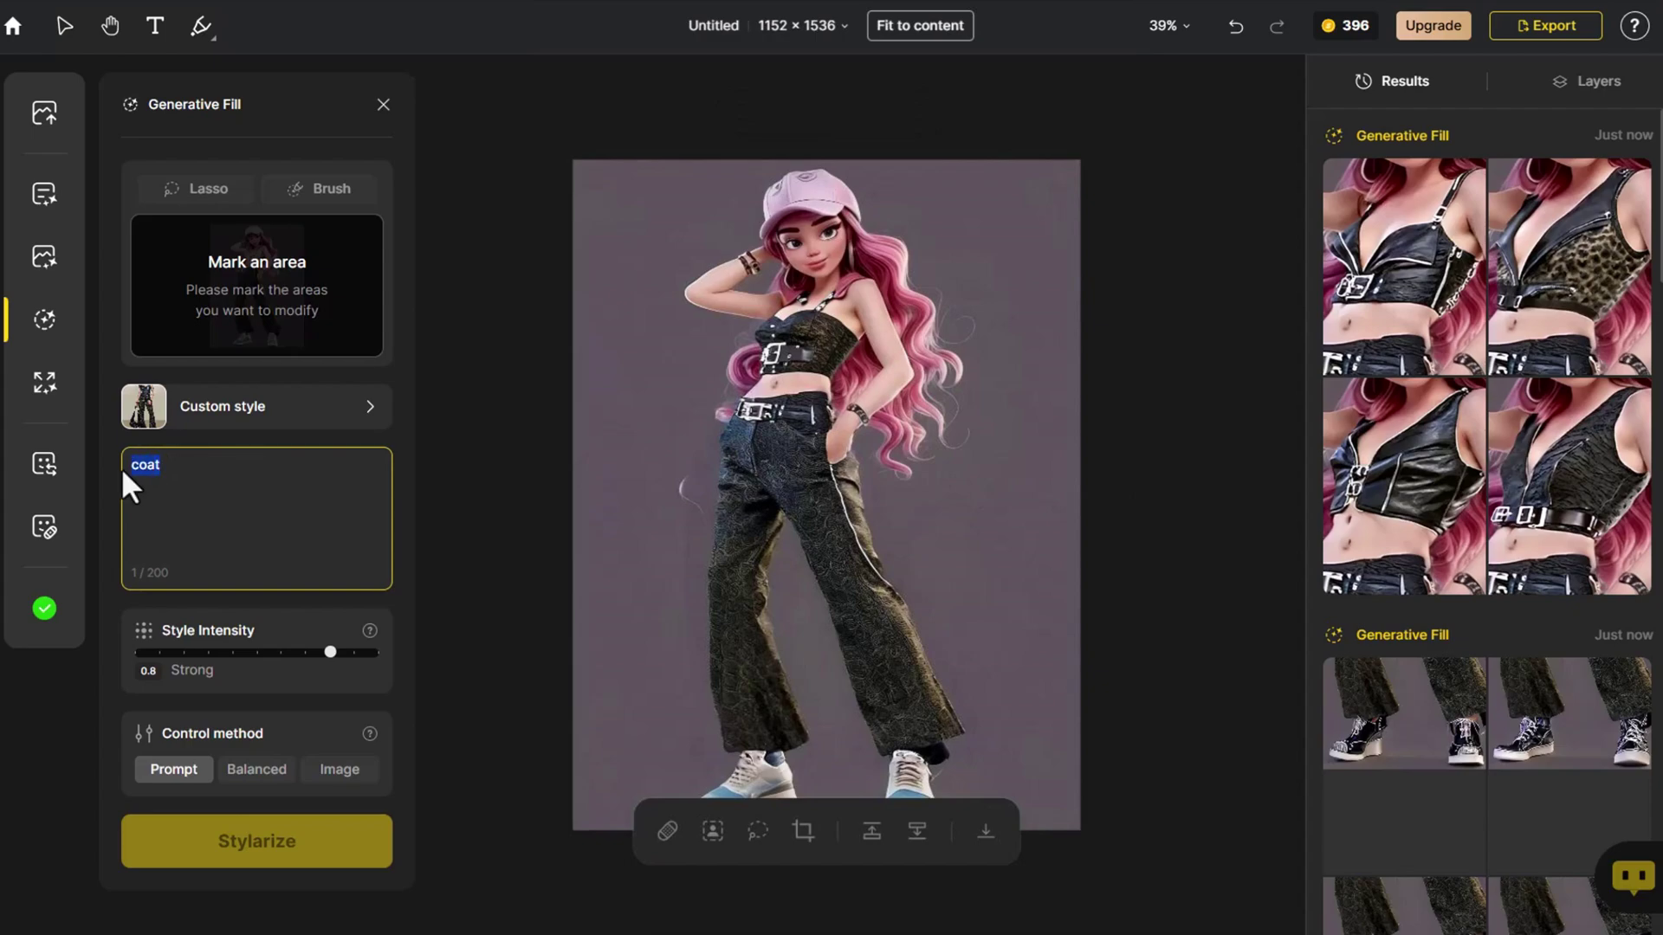
pyautogui.write('high-heeled shoes')
# Mask both sneakers, generate heels, compare with the original, and place the black heels result.
pyautogui.click(304, 193)
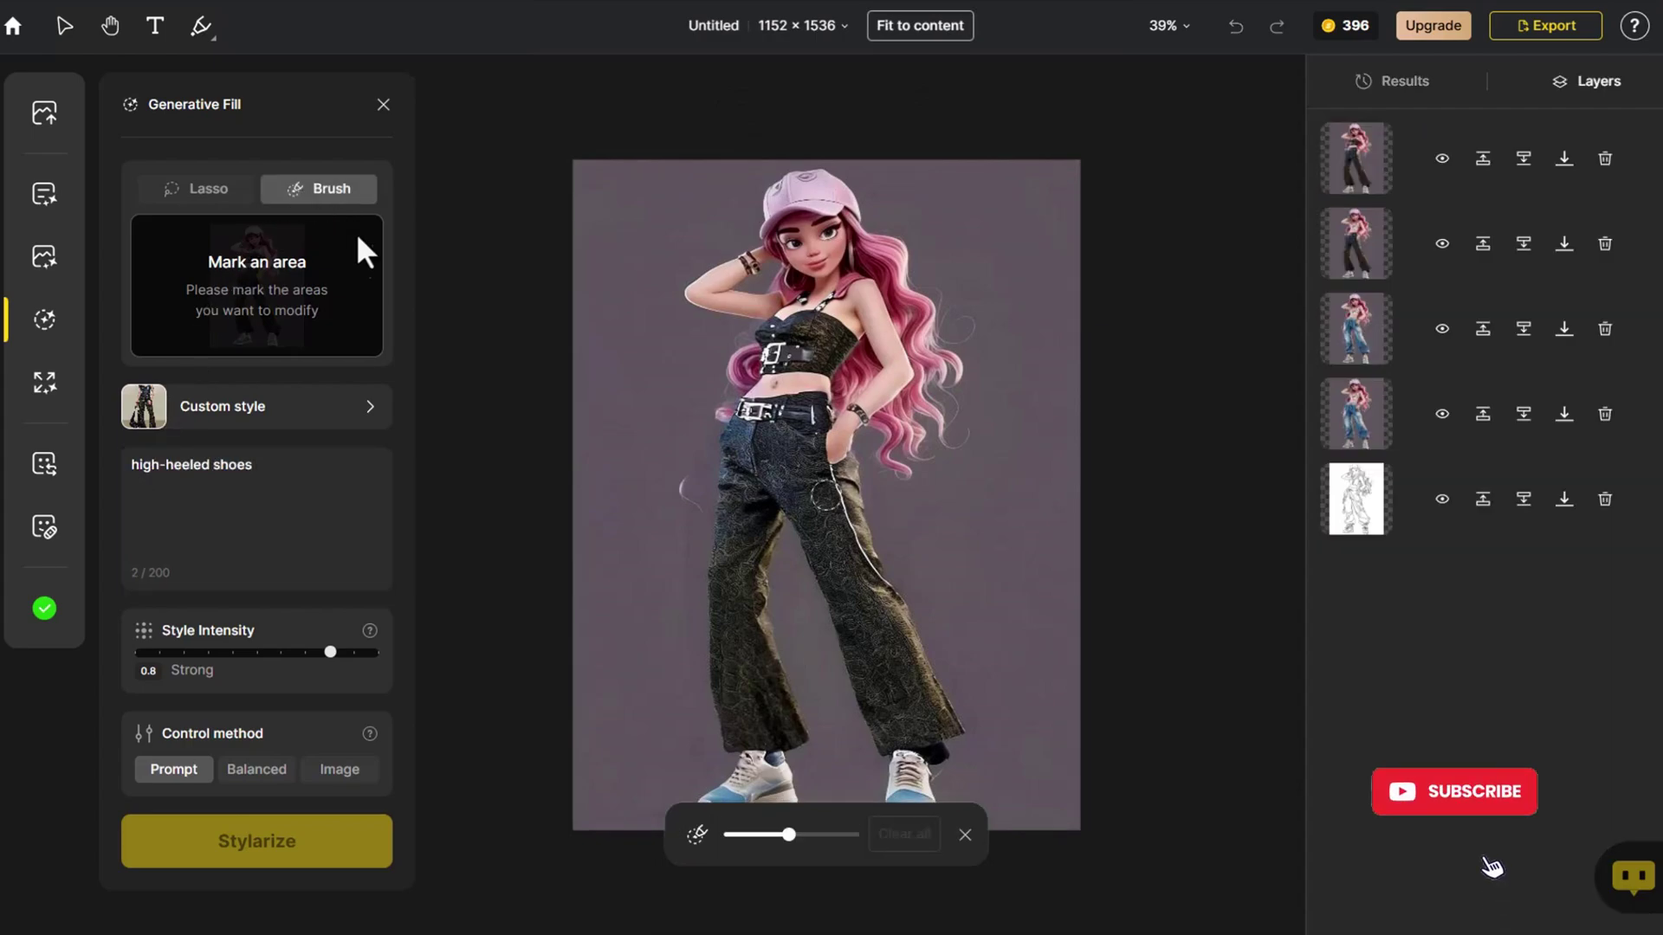
pyautogui.moveTo(747, 771)
pyautogui.mouseDown()
pyautogui.moveTo(777, 767)
pyautogui.moveTo(732, 784)
pyautogui.mouseUp()
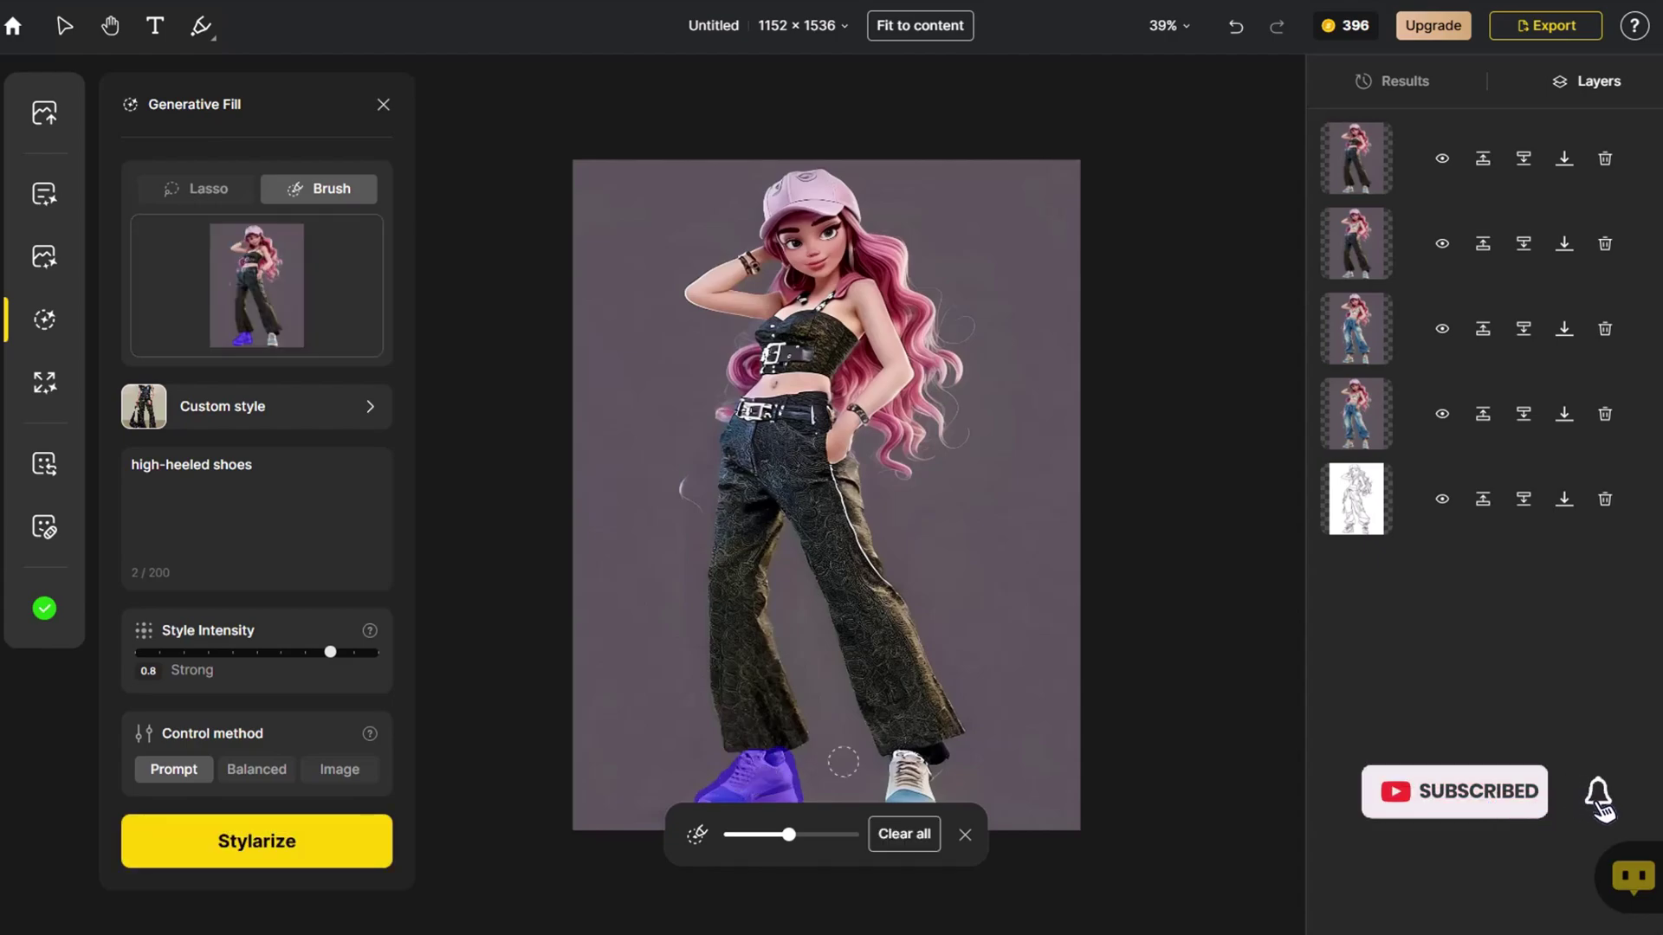
pyautogui.moveTo(892, 762); pyautogui.dragTo(918, 780)
pyautogui.click(361, 845)
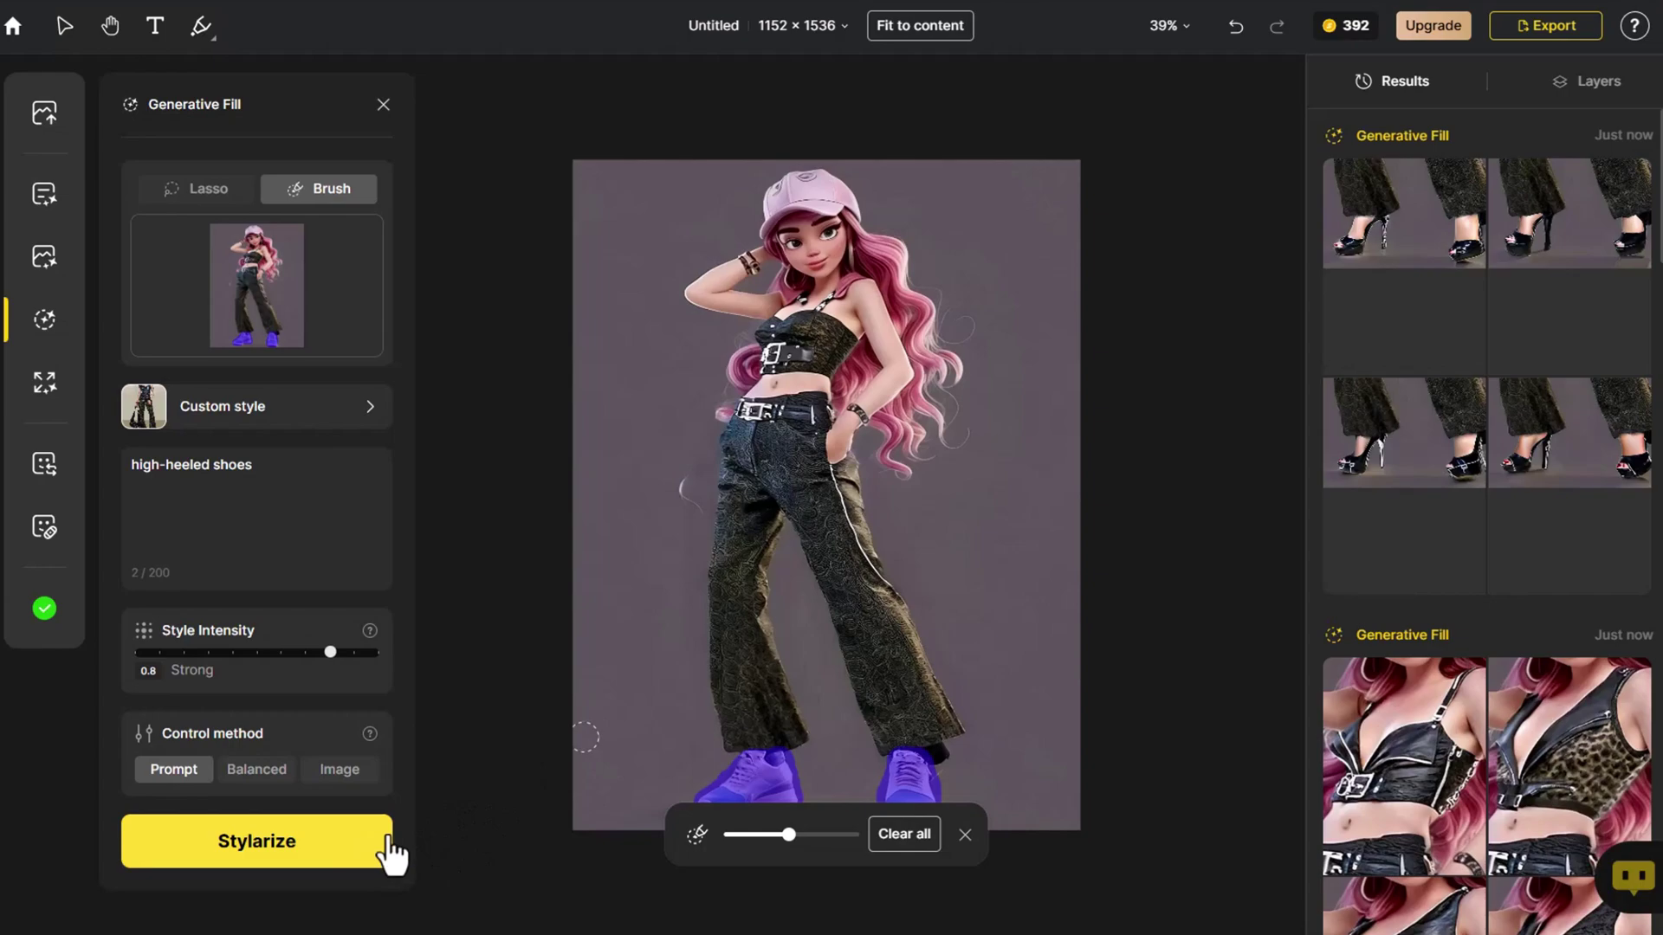
pyautogui.moveTo(1395, 557)
pyautogui.click(1469, 578)
pyautogui.click(1469, 579)
pyautogui.doubleClick(1411, 502)
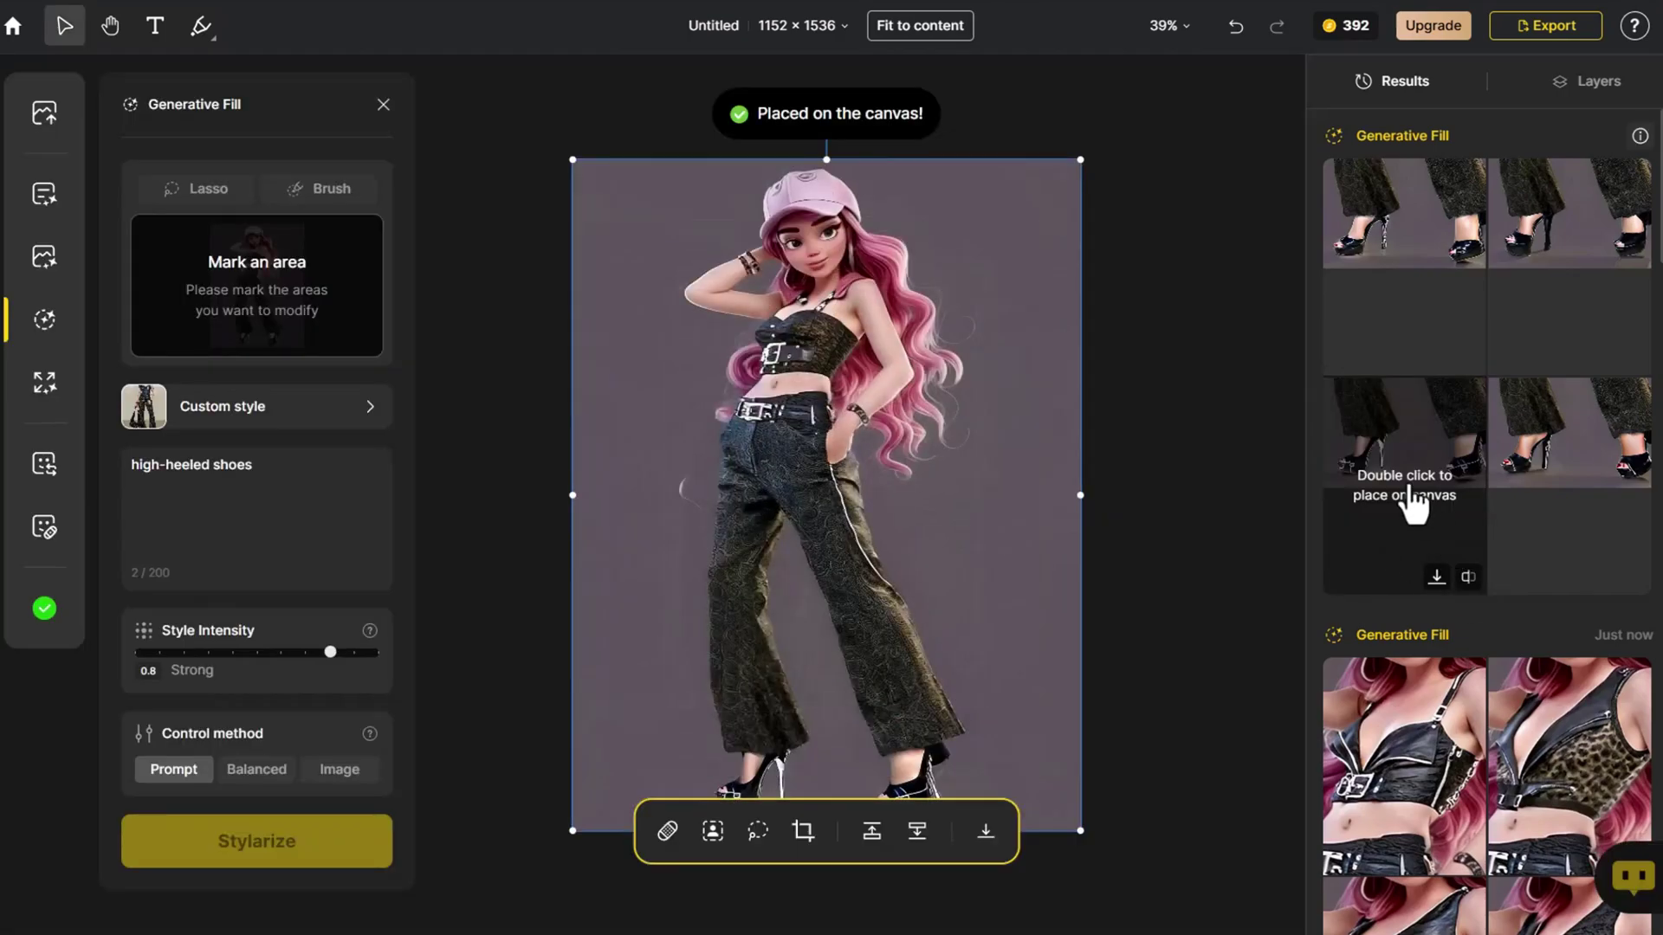
pyautogui.click(1182, 479)
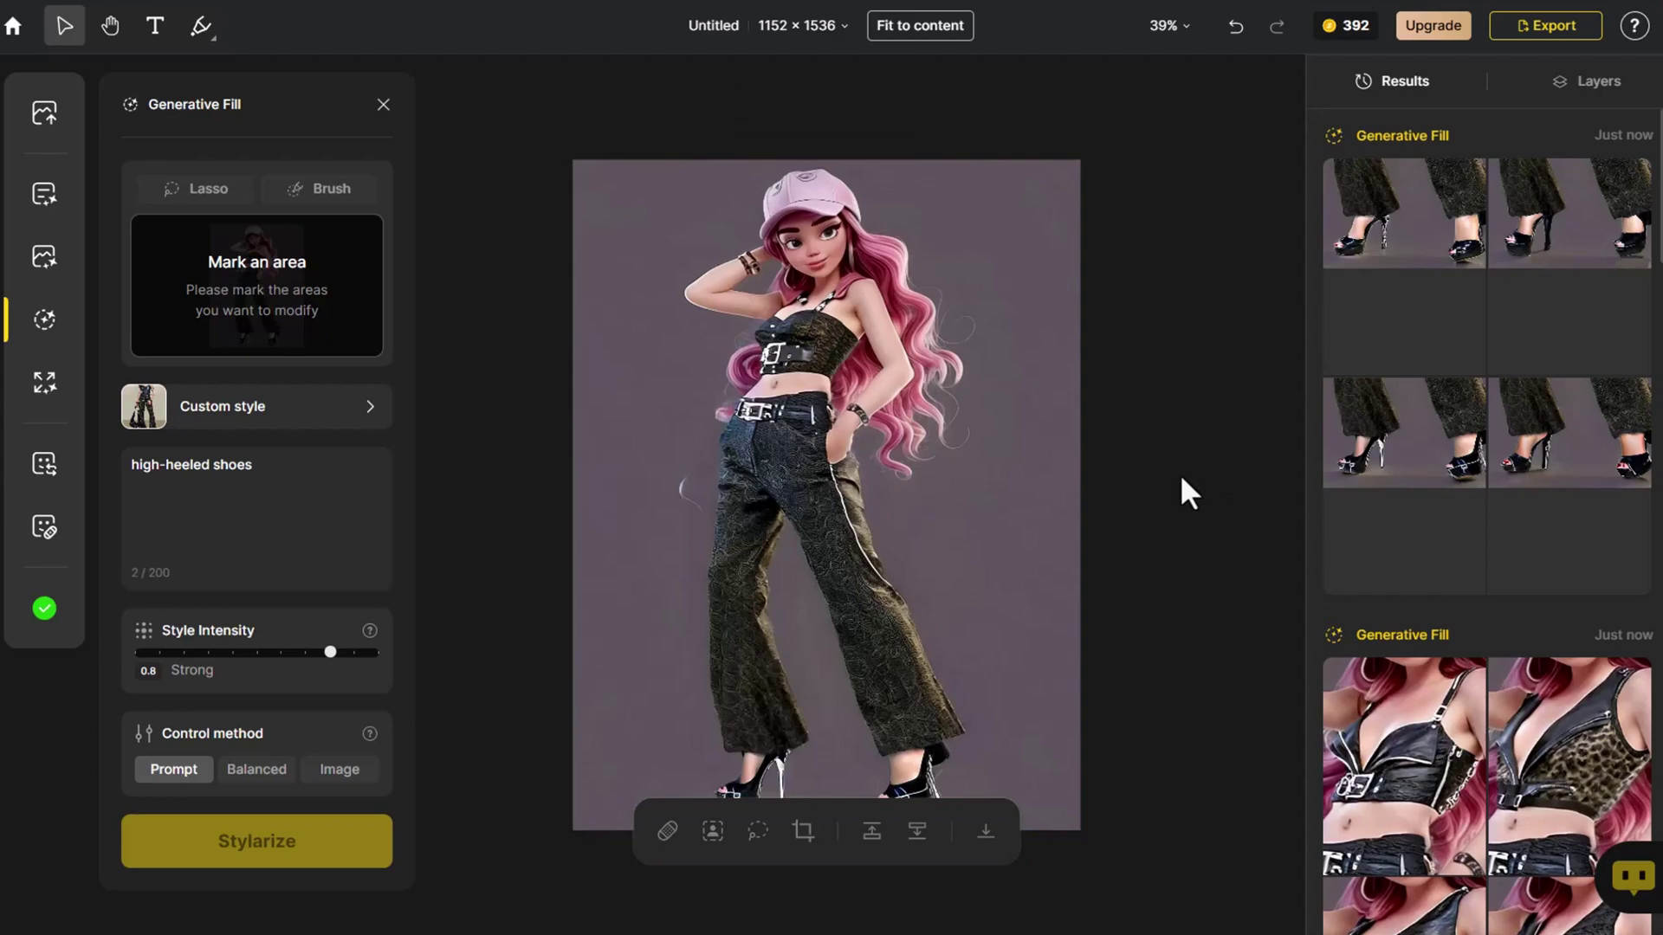
pyautogui.click(342, 472)
# Prompt 'hat', mask the pink cap with a smaller brush, and generate hat options.
pyautogui.hotkey('ctrl', 'a')
pyautogui.write('hat')
pyautogui.click(286, 195)
pyautogui.moveTo(789, 835); pyautogui.dragTo(771, 835)
pyautogui.moveTo(853, 205)
pyautogui.mouseDown()
pyautogui.moveTo(831, 186)
pyautogui.moveTo(756, 230)
pyautogui.mouseUp()
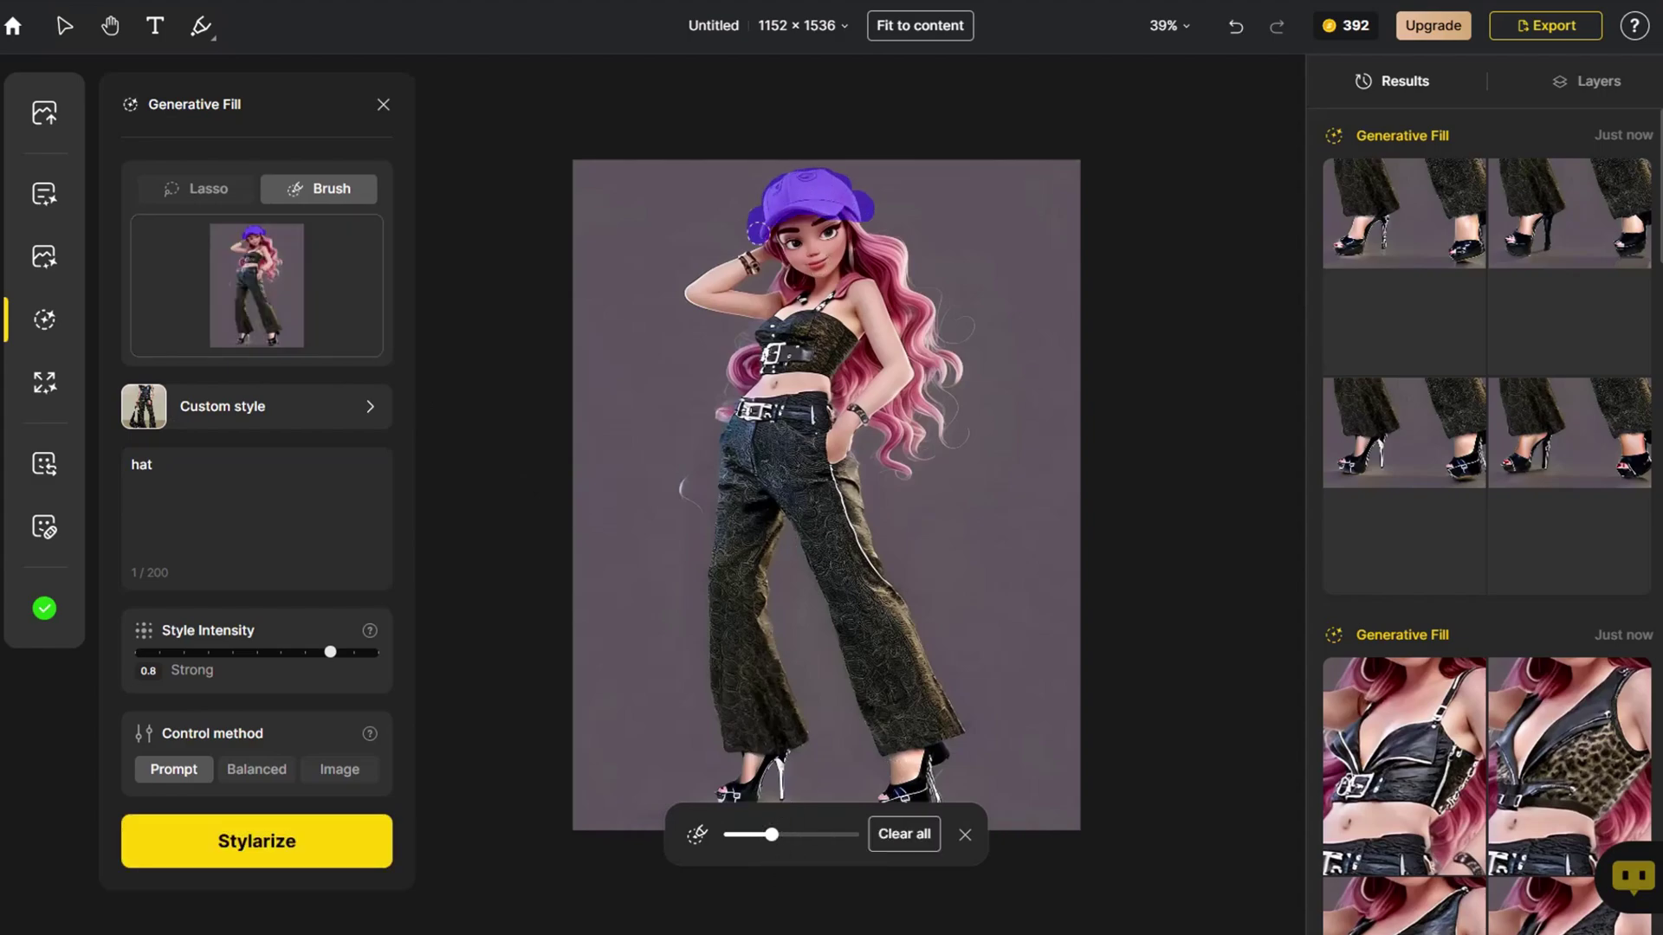
pyautogui.click(357, 856)
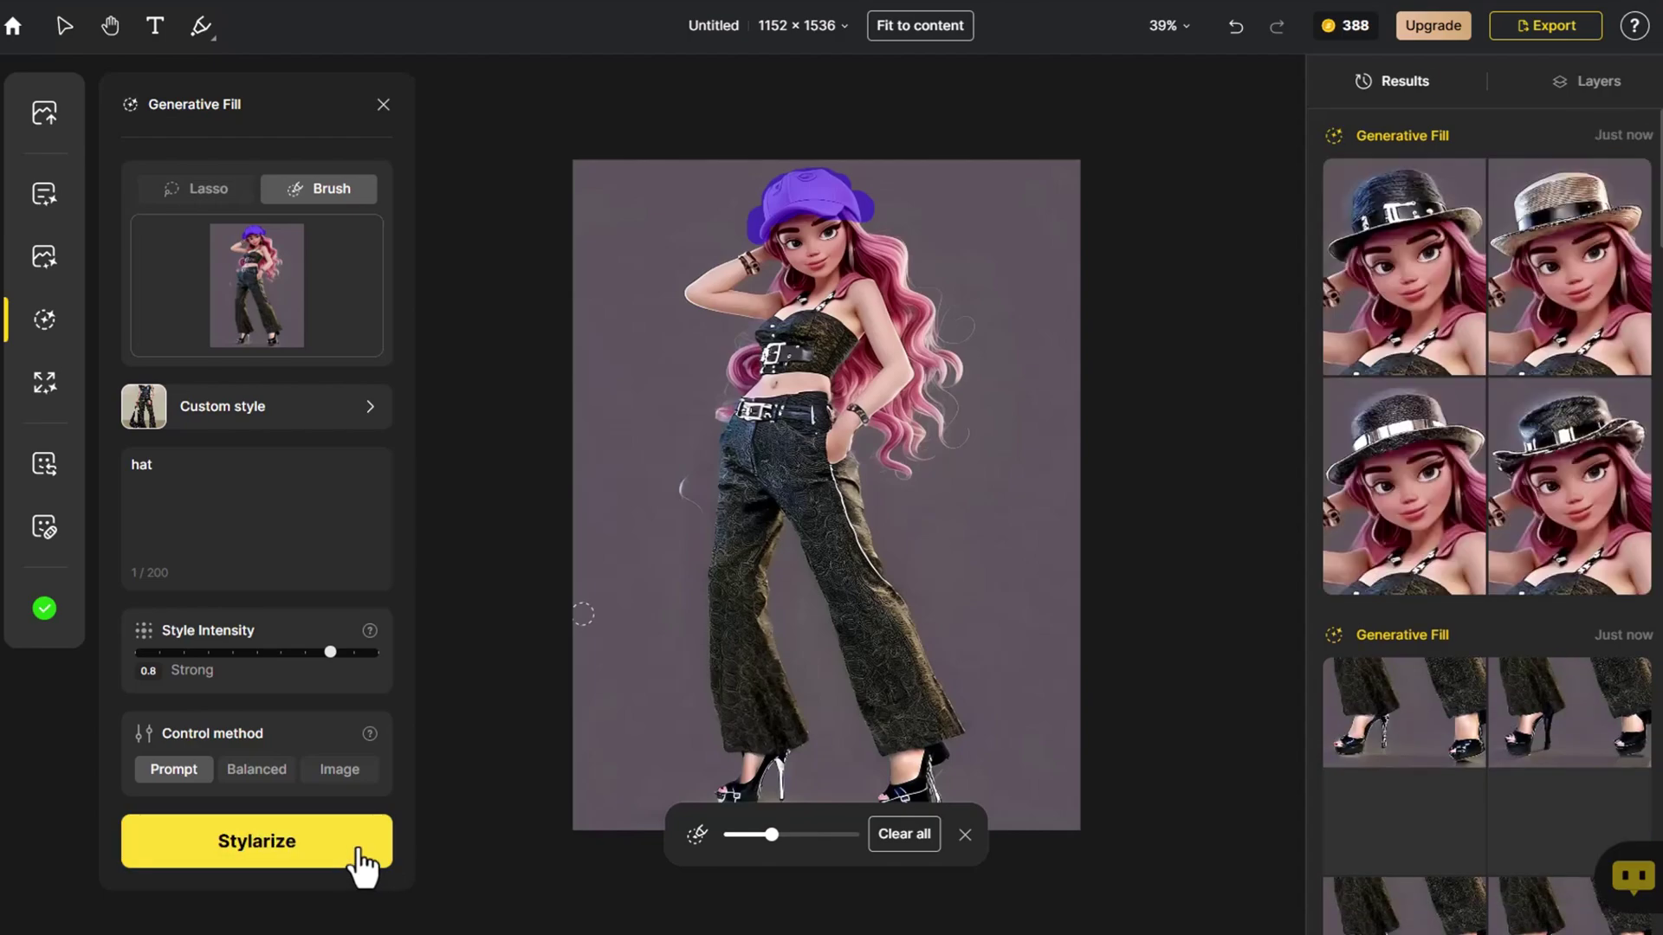
# Place the first result, a black hat with silver band, and enter 'bracelet' as the next prompt.
pyautogui.moveTo(1343, 278)
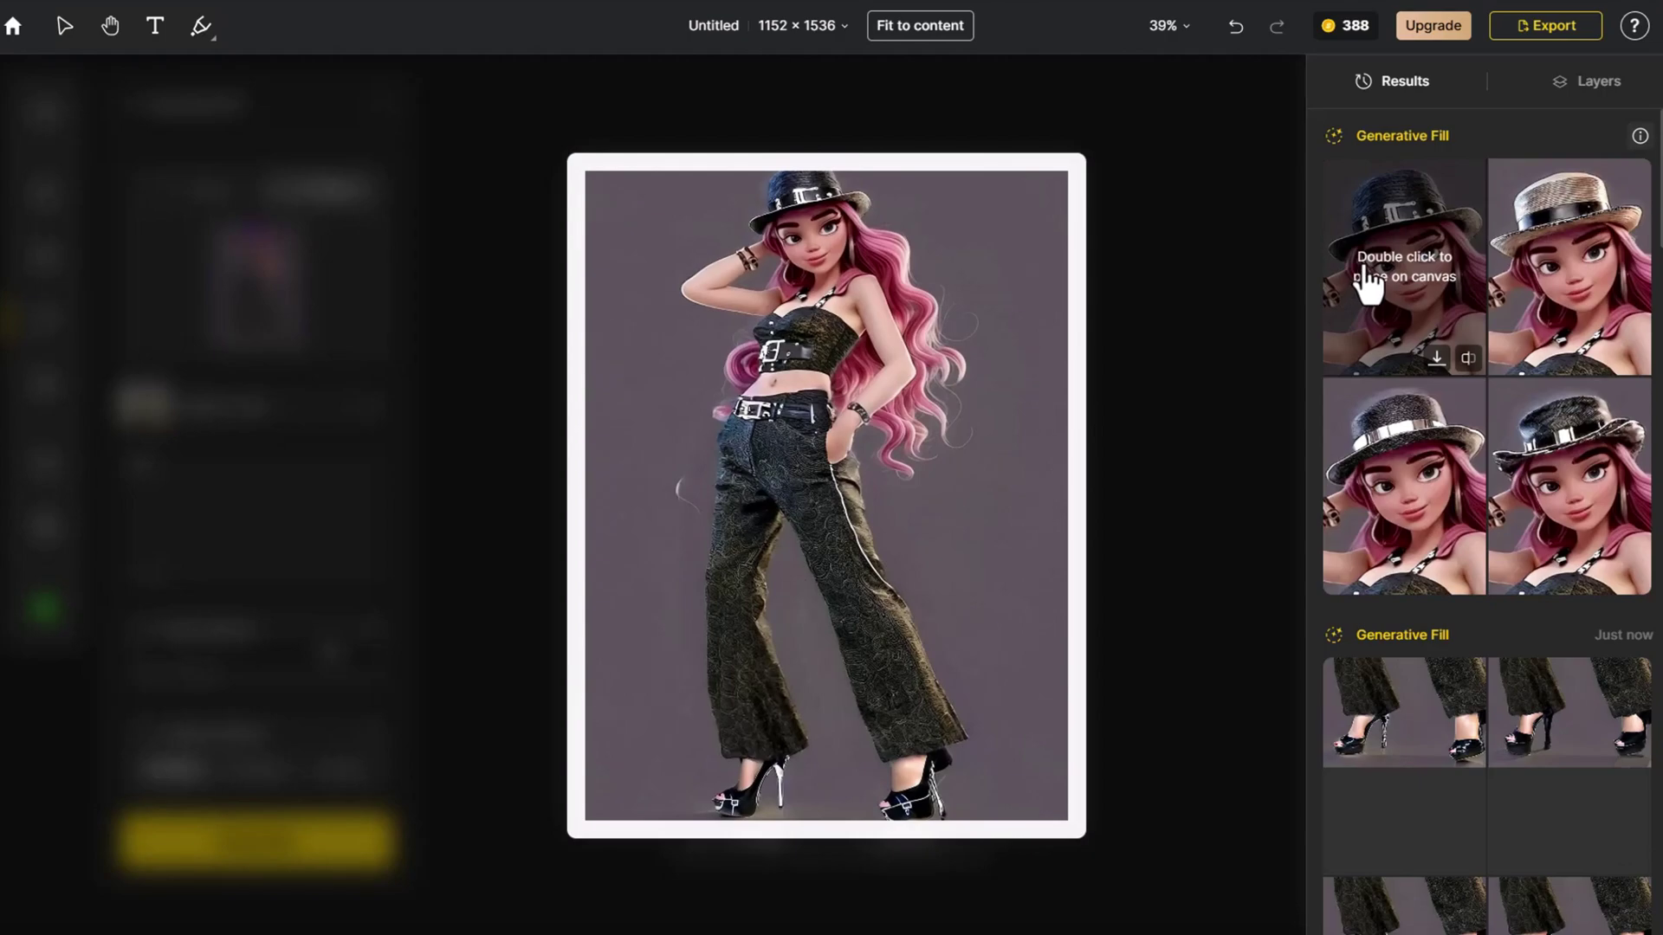
pyautogui.click(1467, 357)
pyautogui.click(1466, 357)
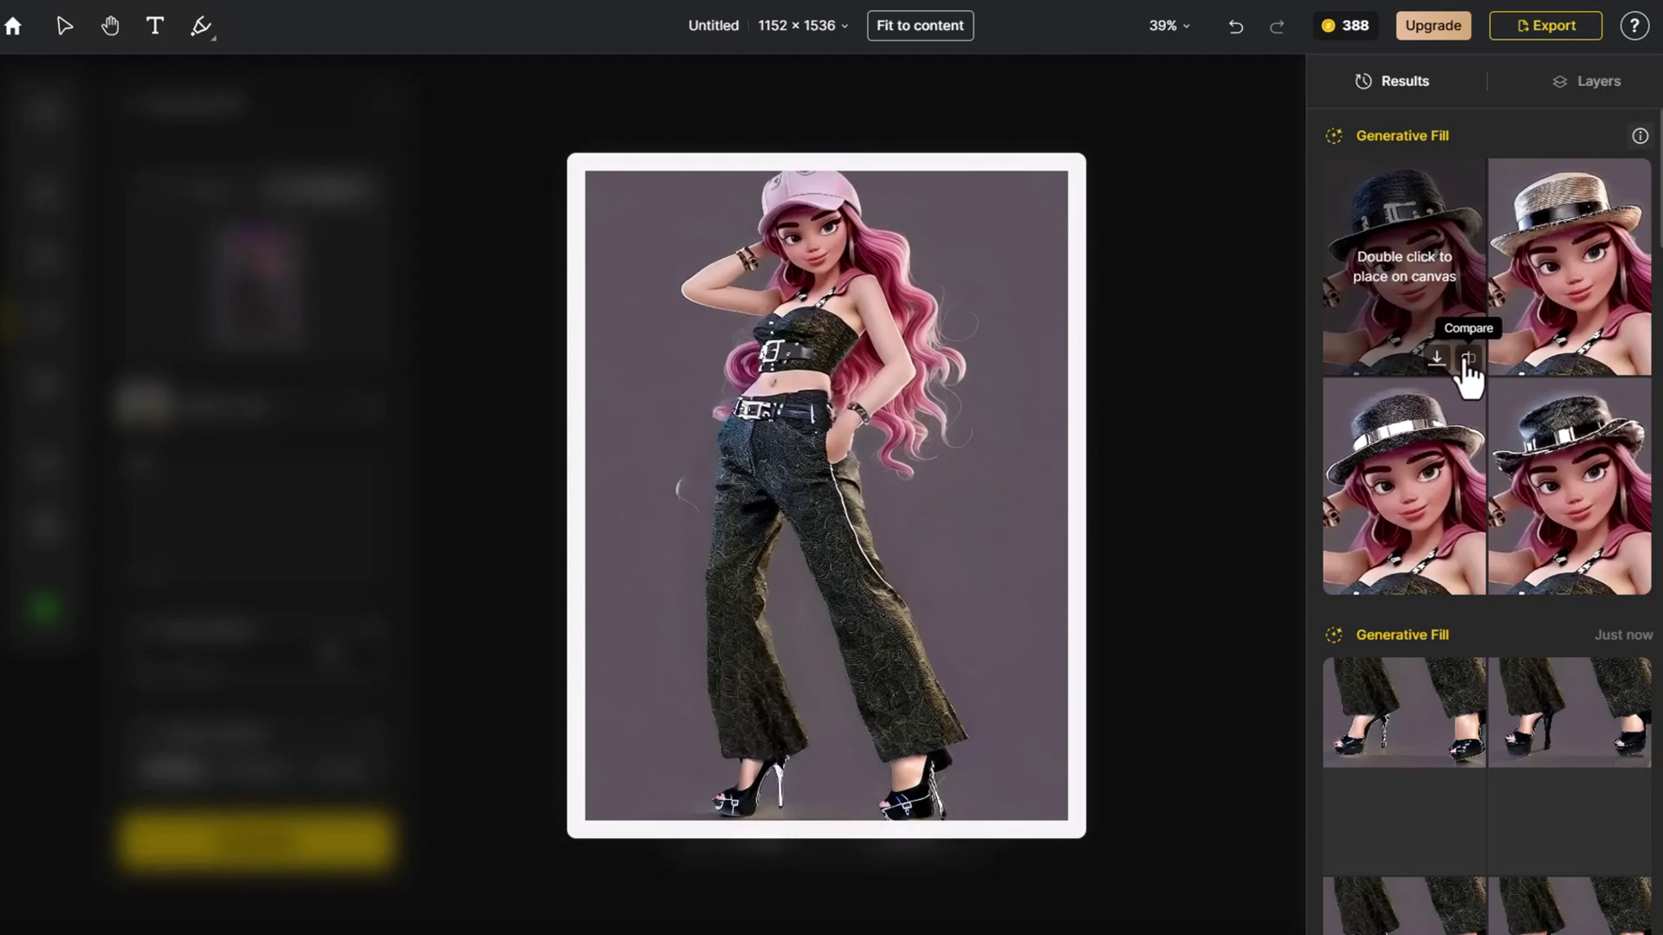
pyautogui.doubleClick(1421, 314)
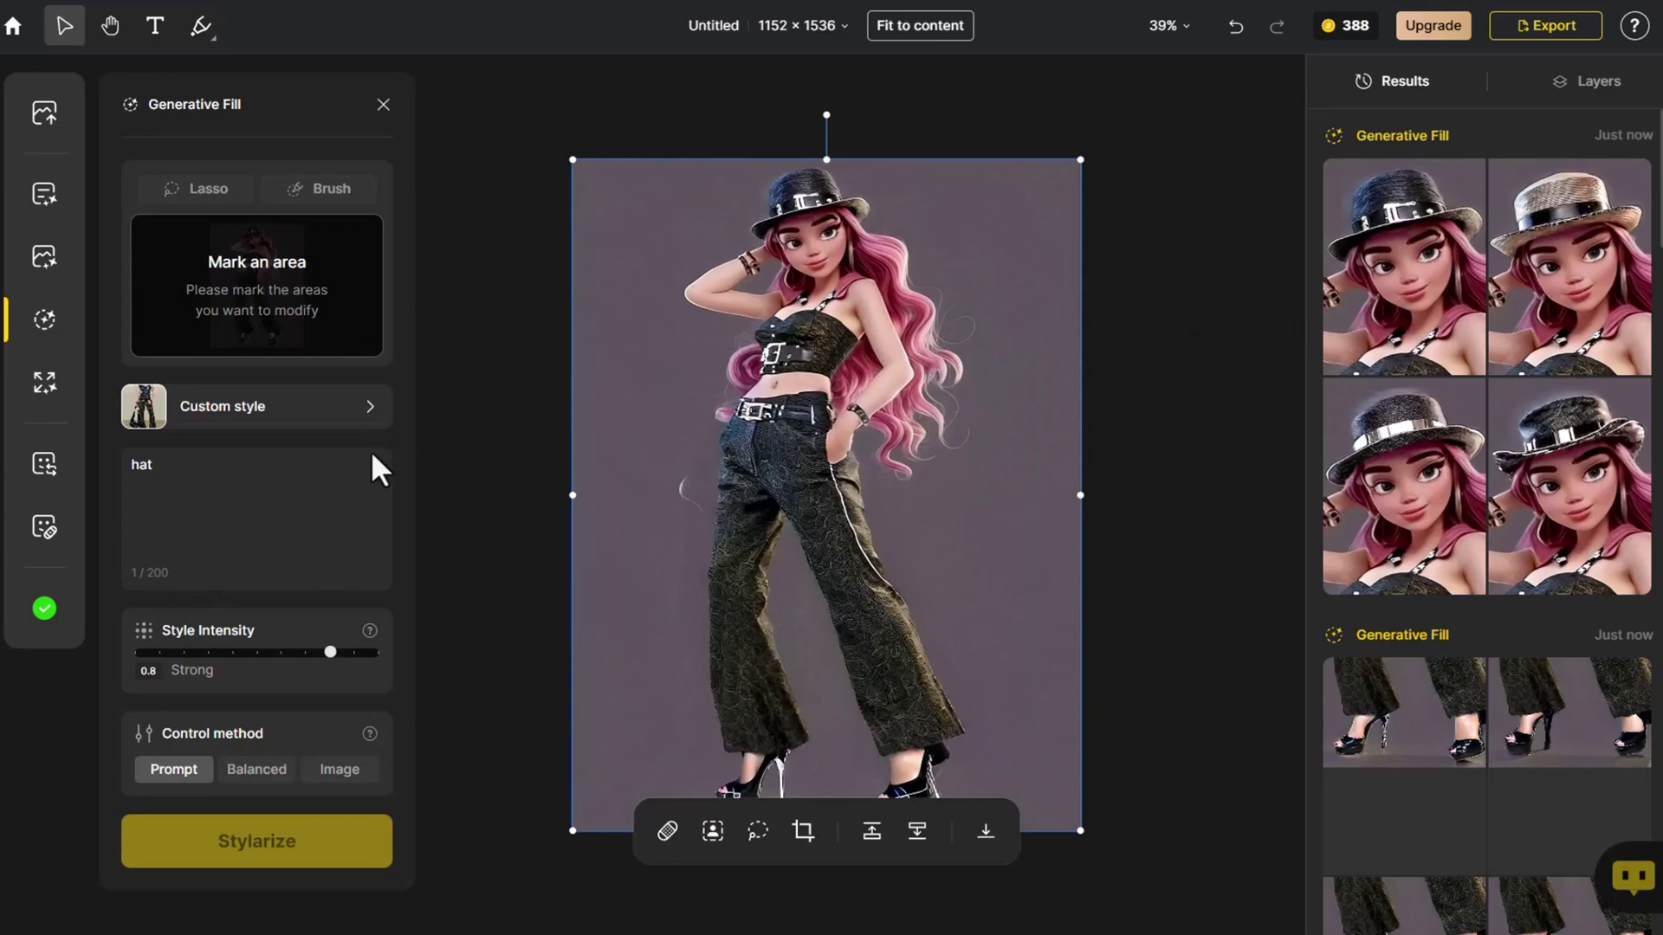
pyautogui.click(297, 471)
pyautogui.doubleClick(139, 465)
pyautogui.write('pr')
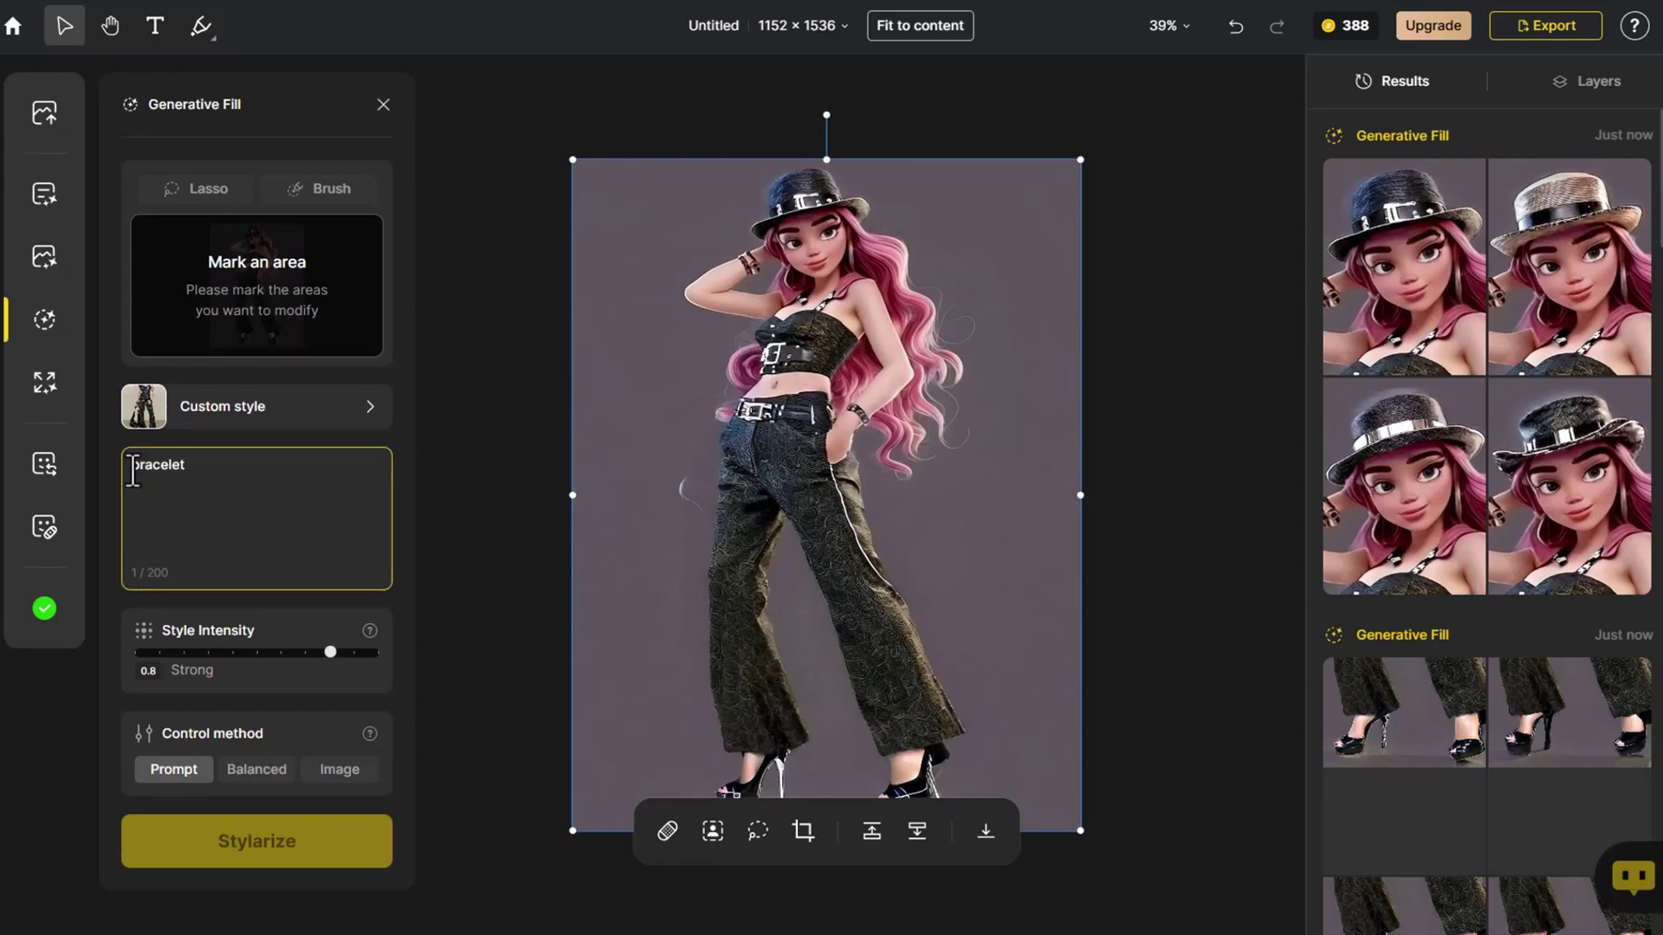
pyautogui.write('acelet')
# Mask the wrist by her hip with a smaller brush and place a generated bracelet.
pyautogui.click(325, 195)
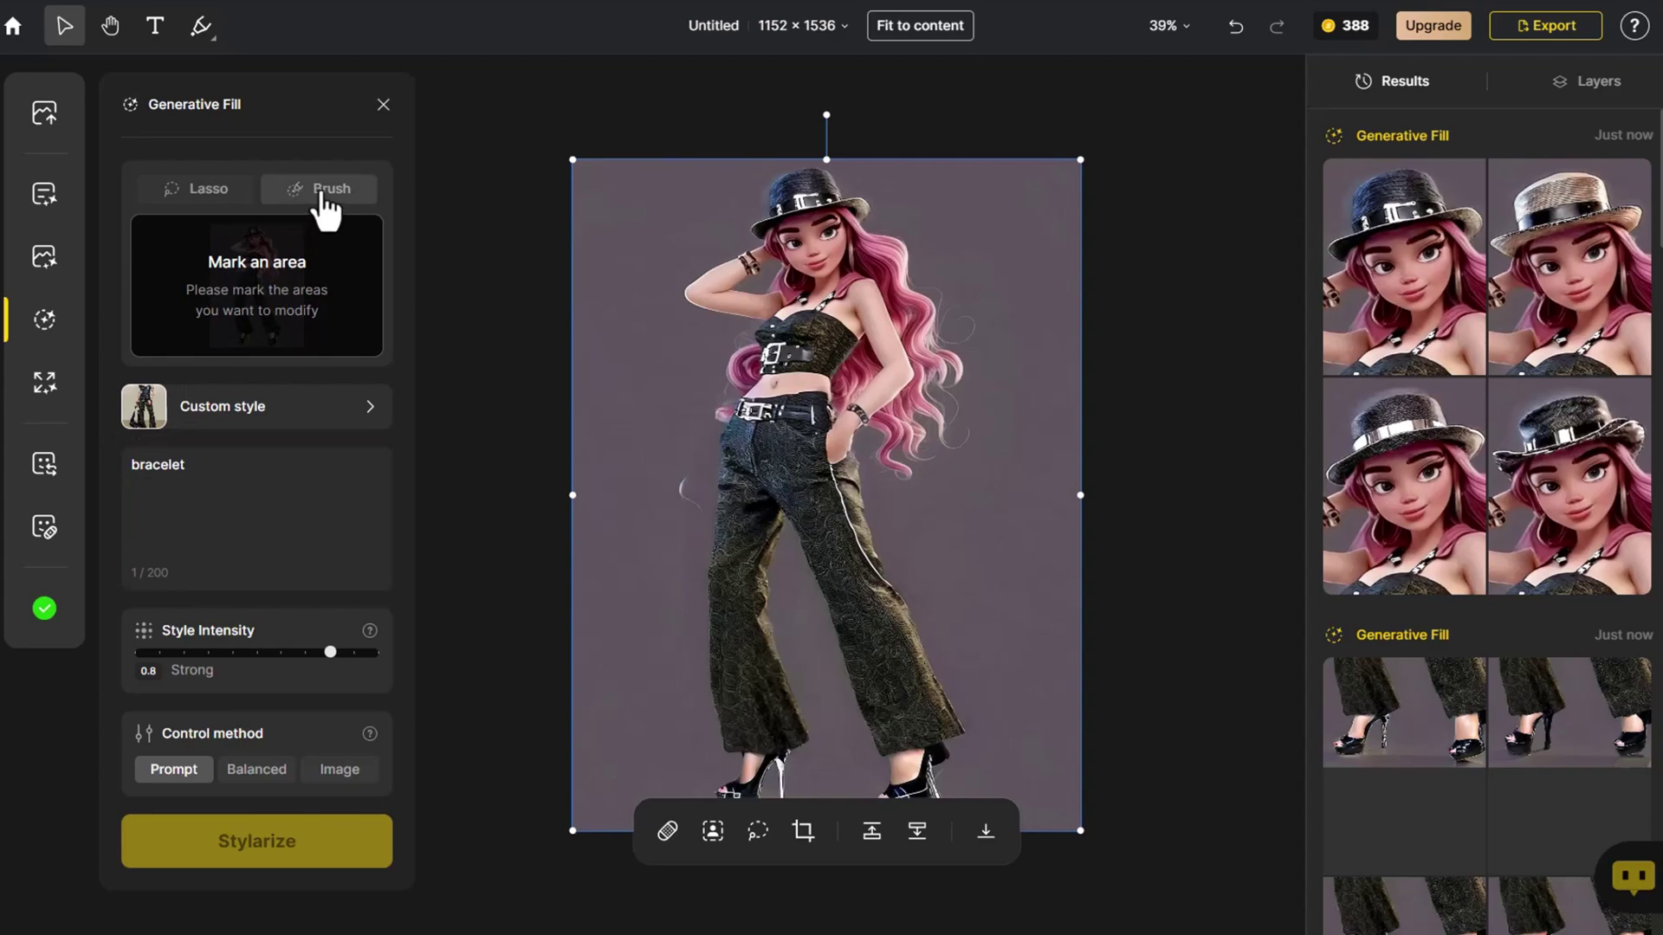
pyautogui.moveTo(748, 832); pyautogui.dragTo(759, 835)
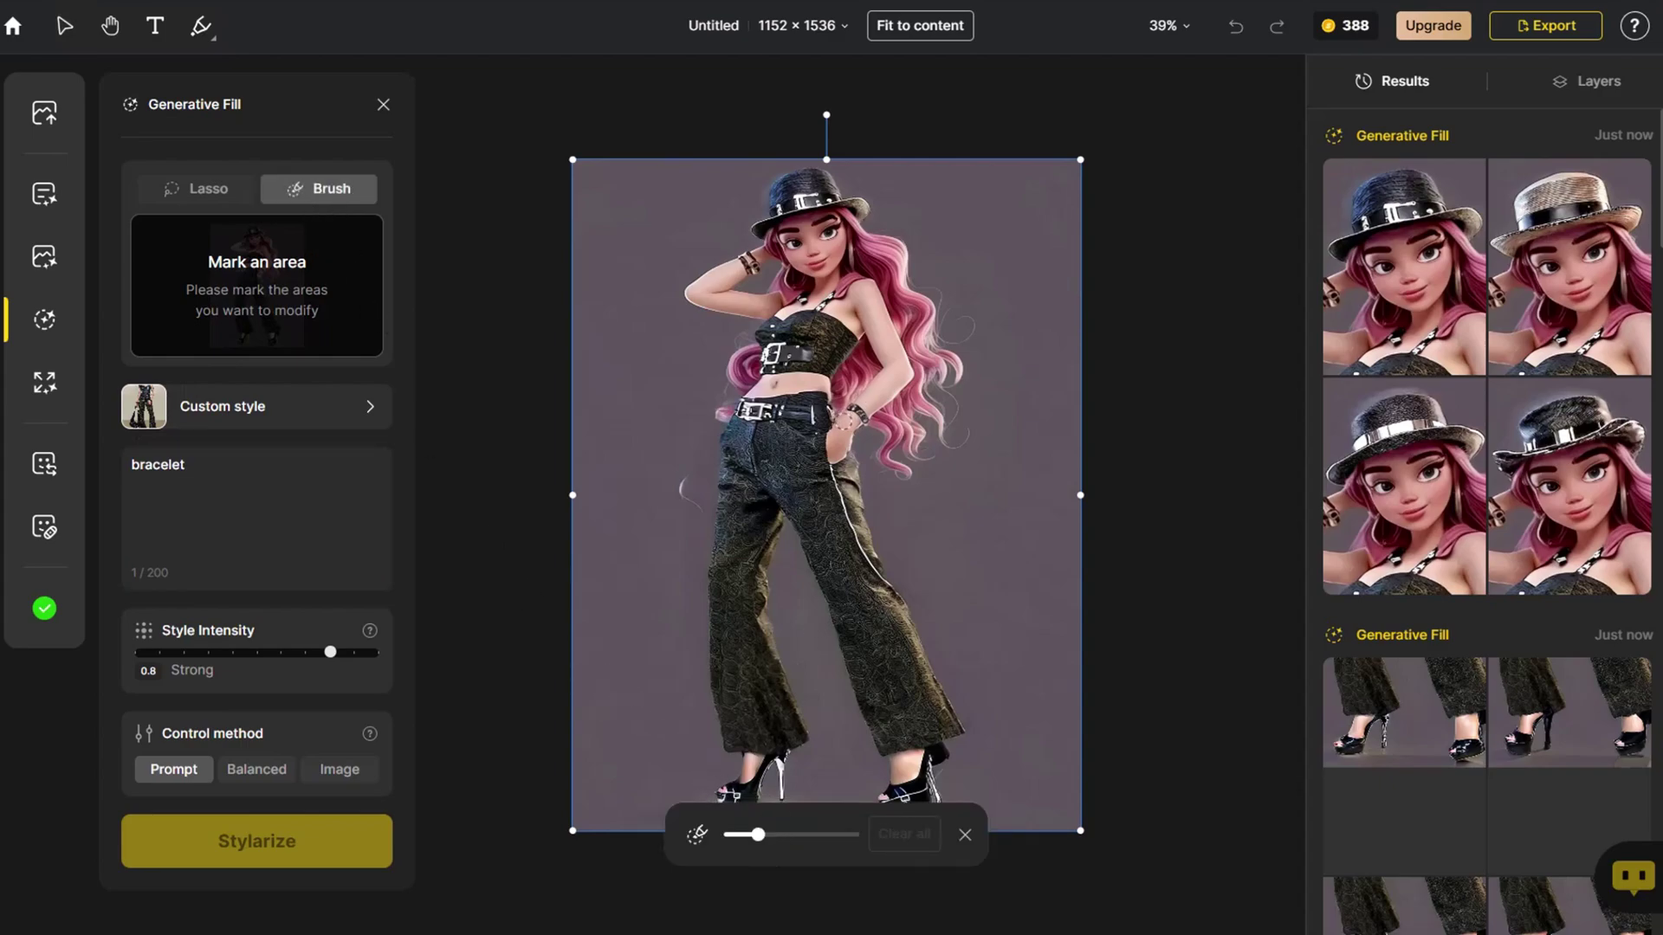
pyautogui.moveTo(838, 424); pyautogui.dragTo(894, 390)
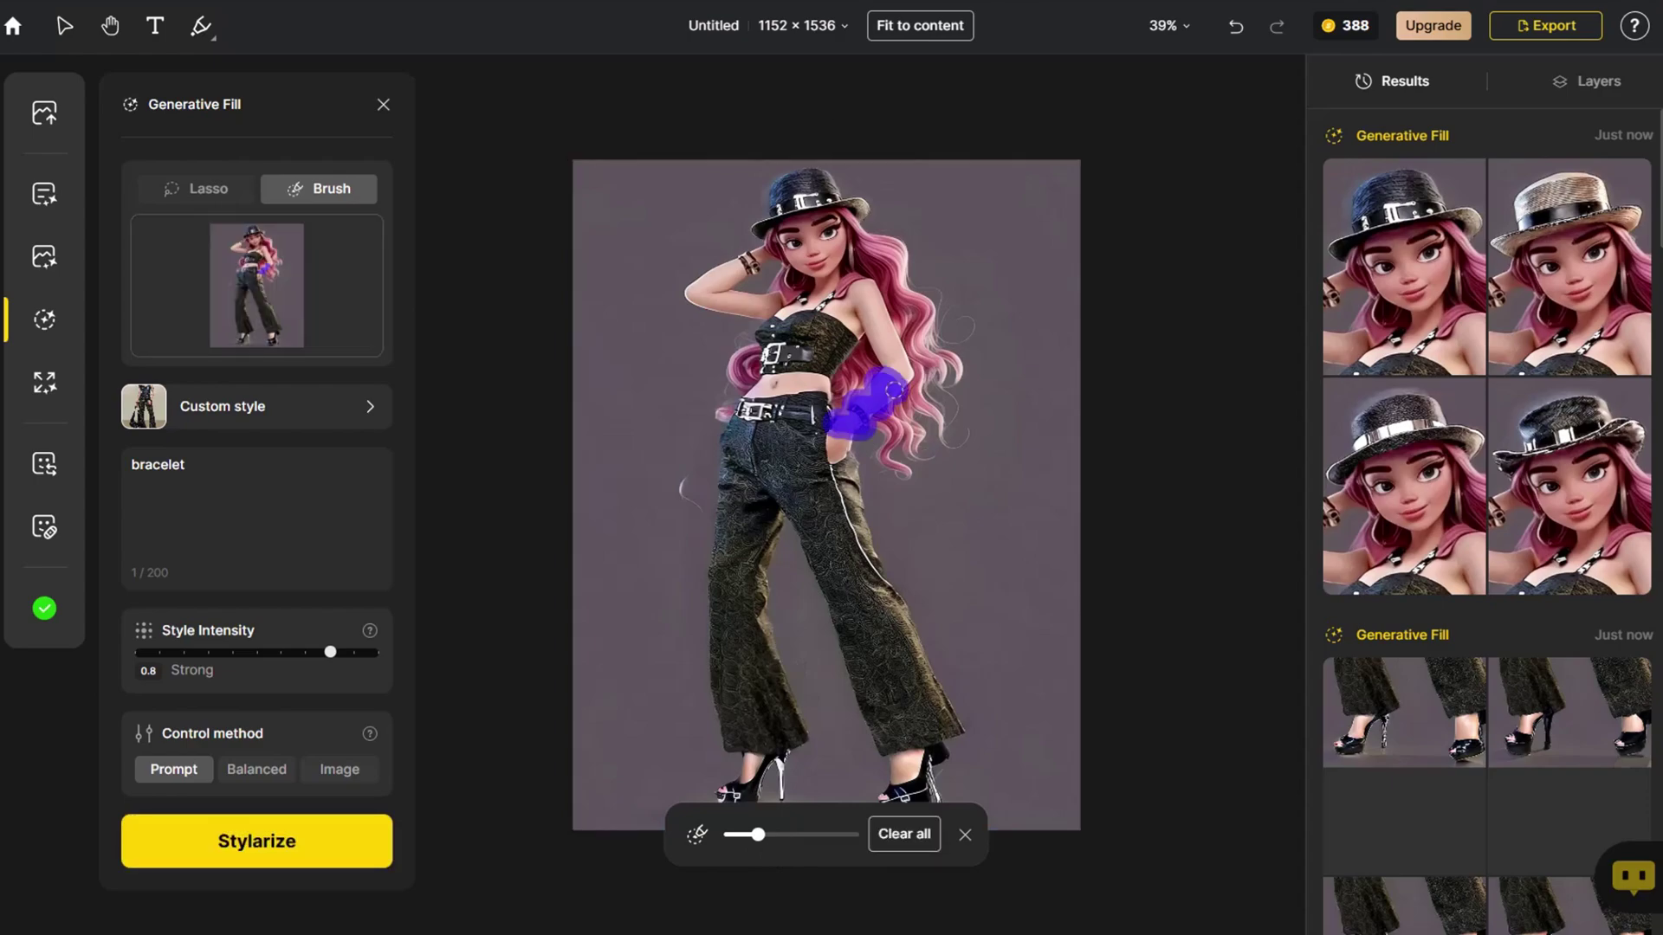
pyautogui.click(332, 851)
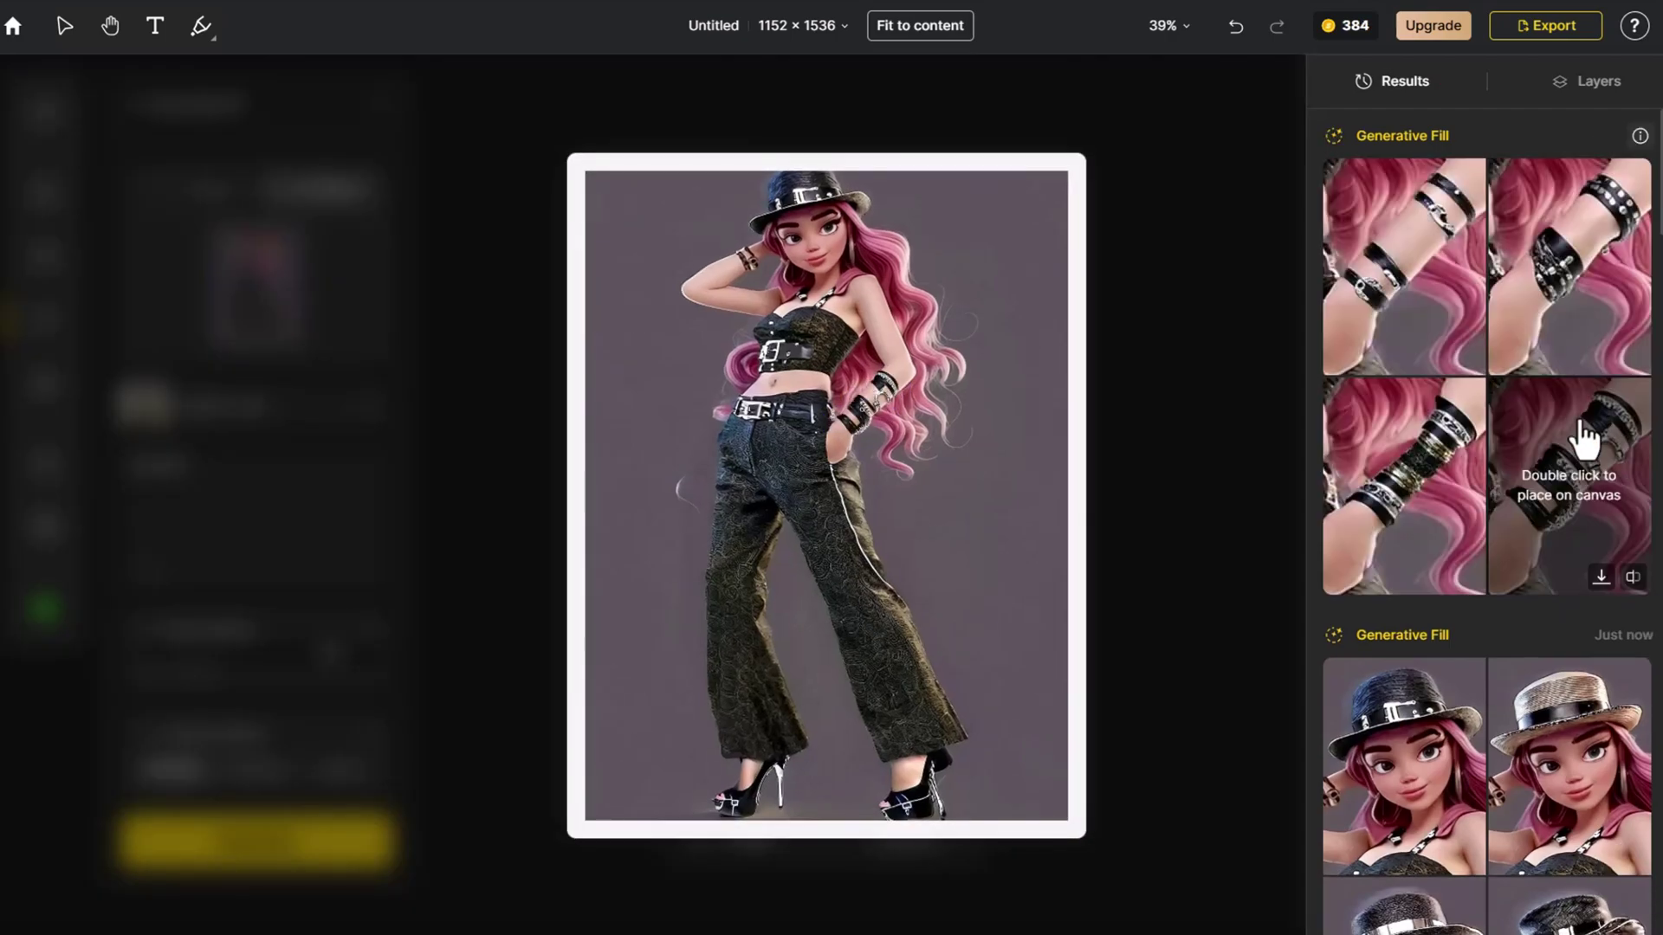
pyautogui.doubleClick(1583, 433)
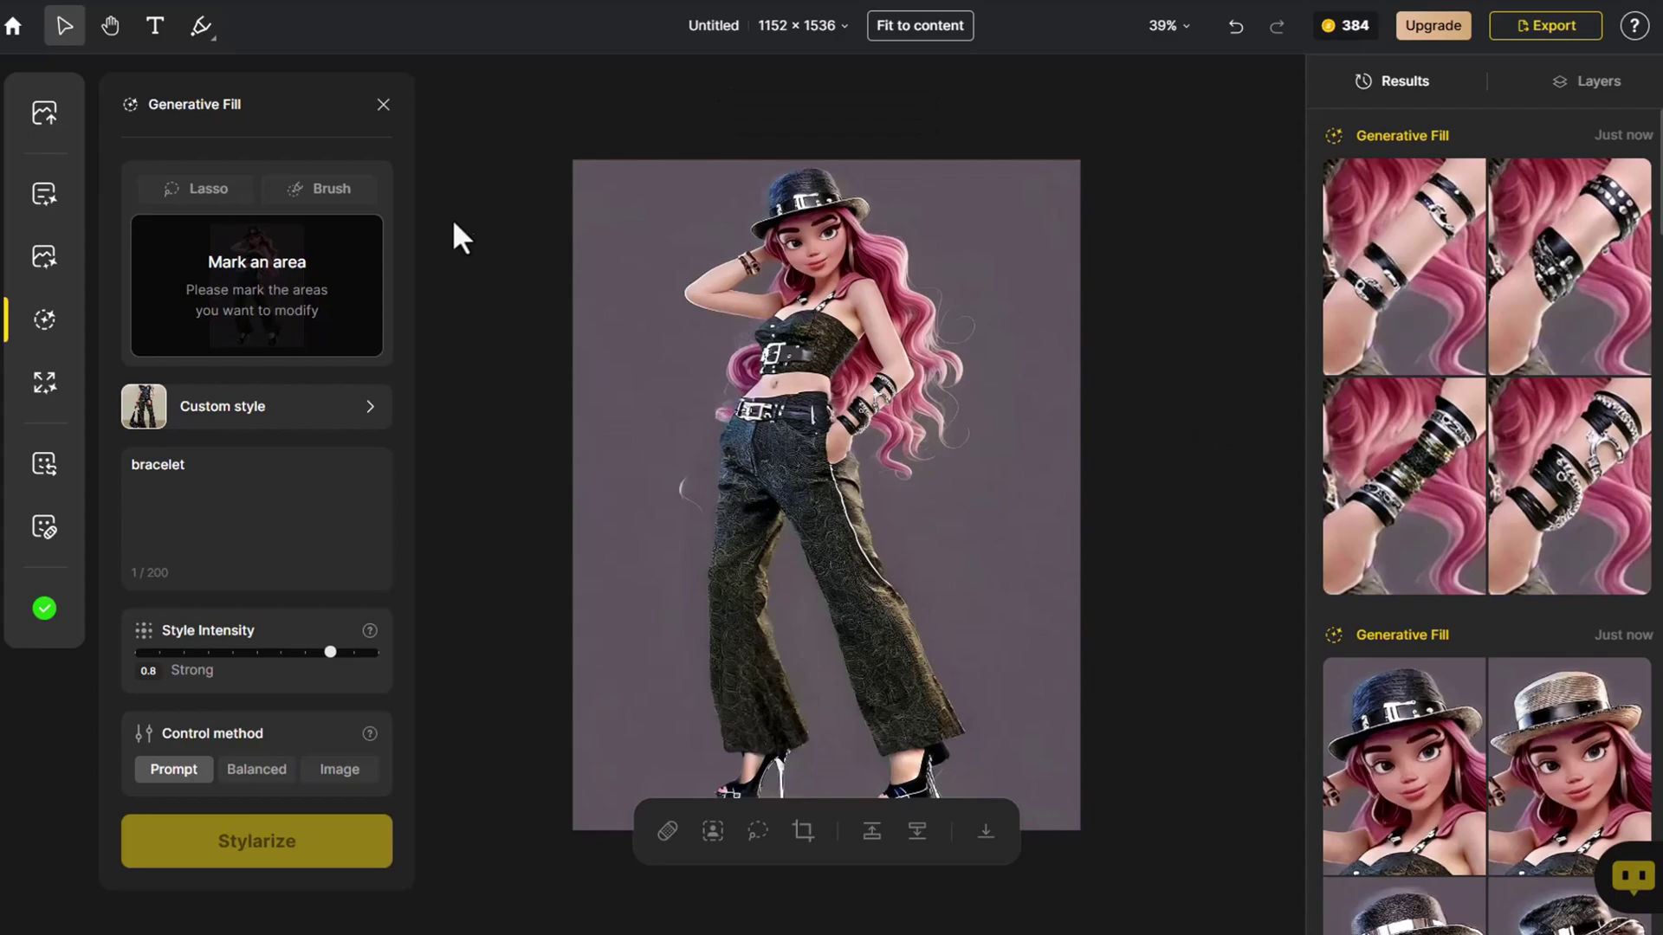
# Mask the raised wrist and place the first generated bracelet result there.
pyautogui.click(346, 190)
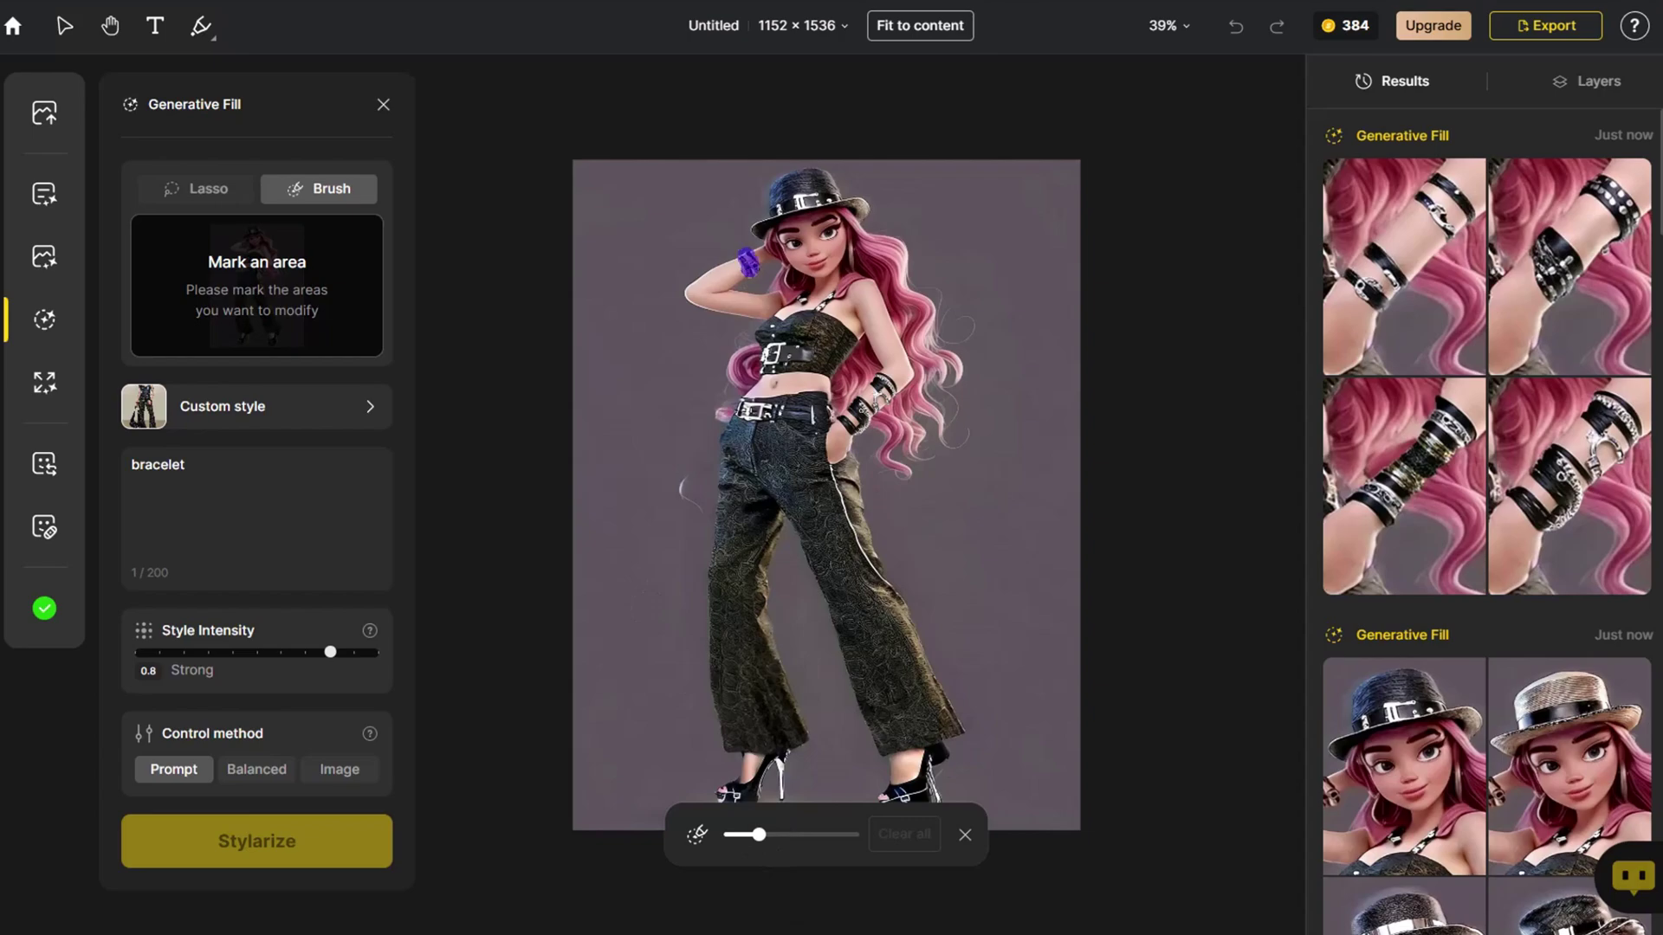
pyautogui.moveTo(746, 262); pyautogui.dragTo(728, 275)
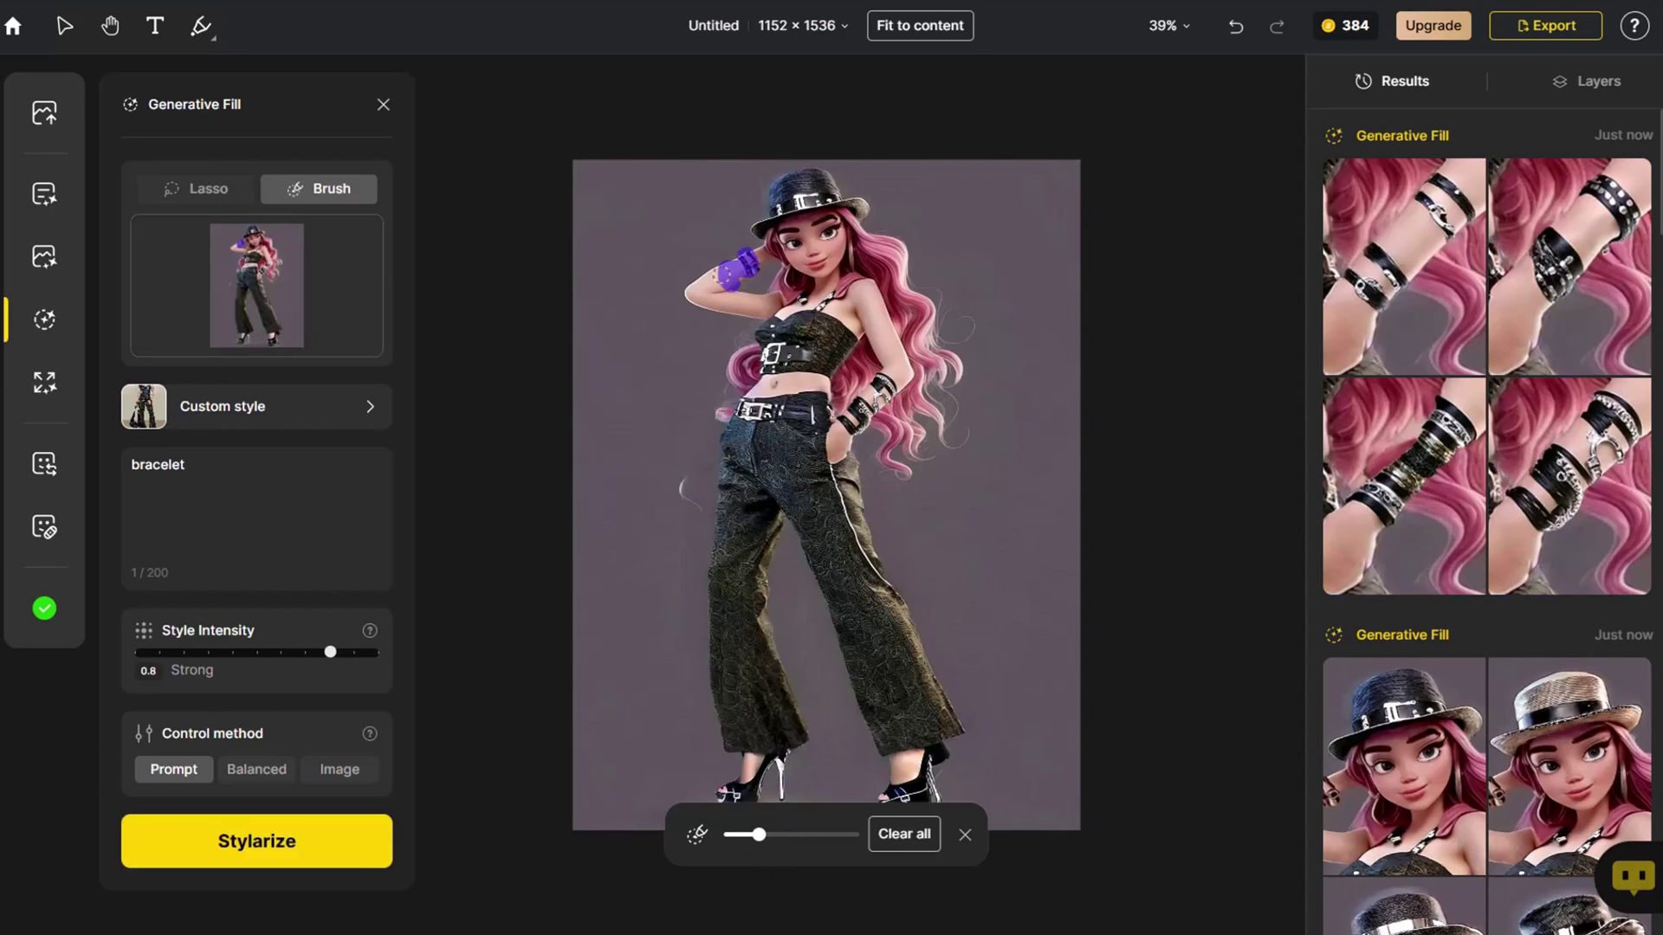
pyautogui.click(356, 845)
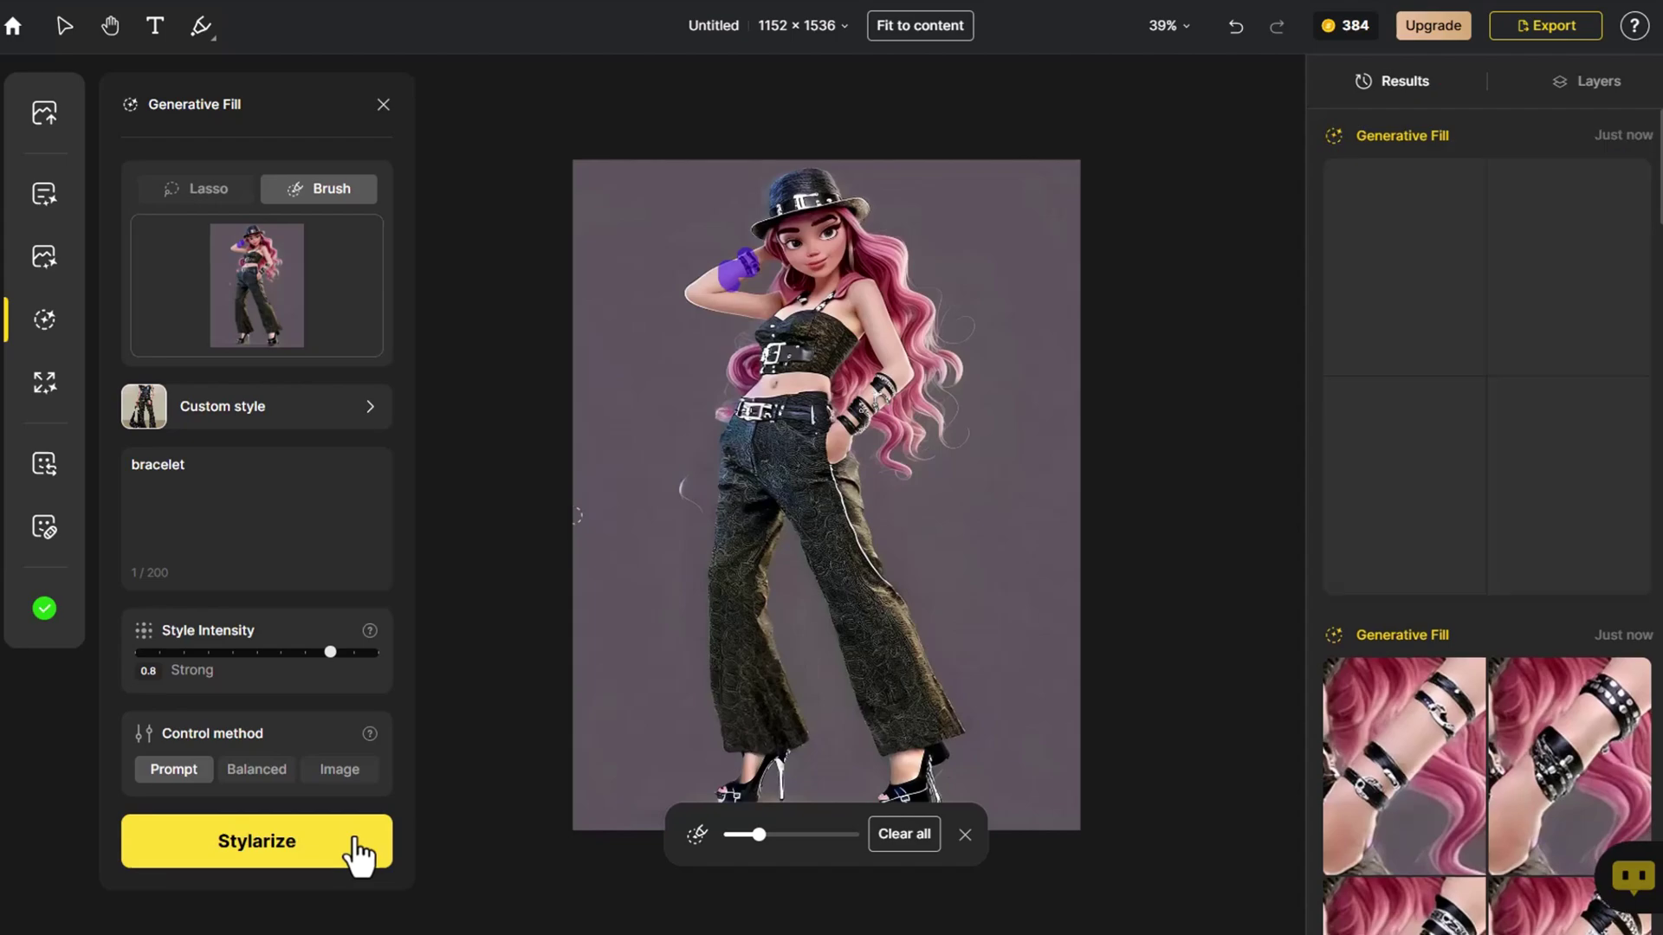
pyautogui.moveTo(1348, 308)
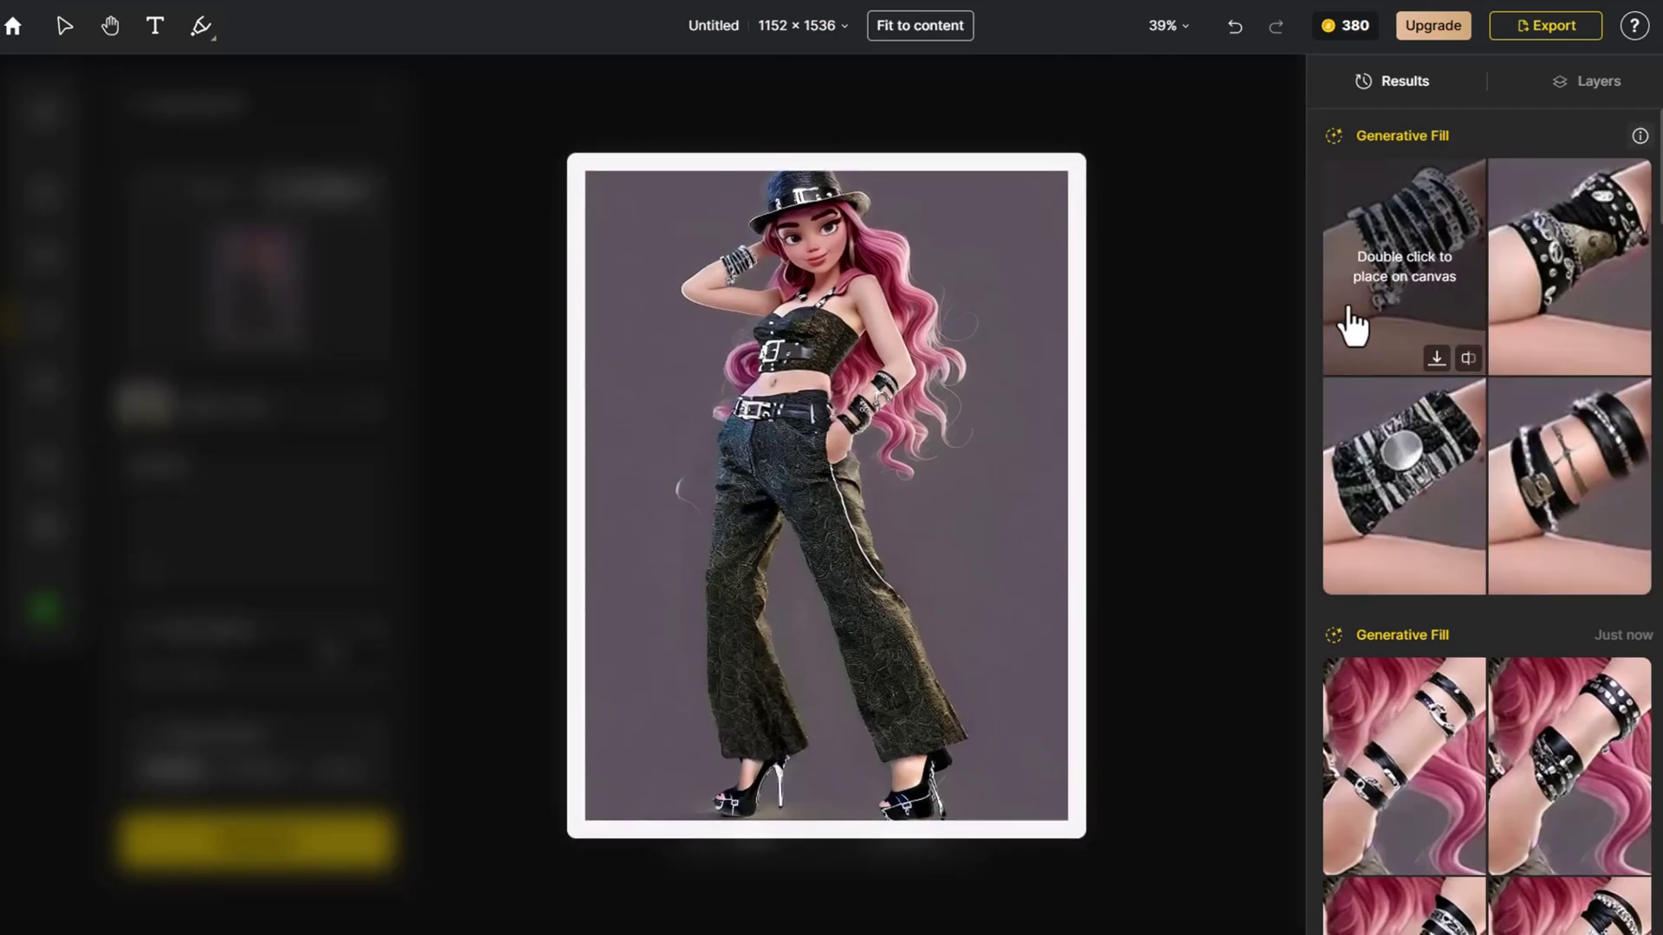
pyautogui.doubleClick(1352, 321)
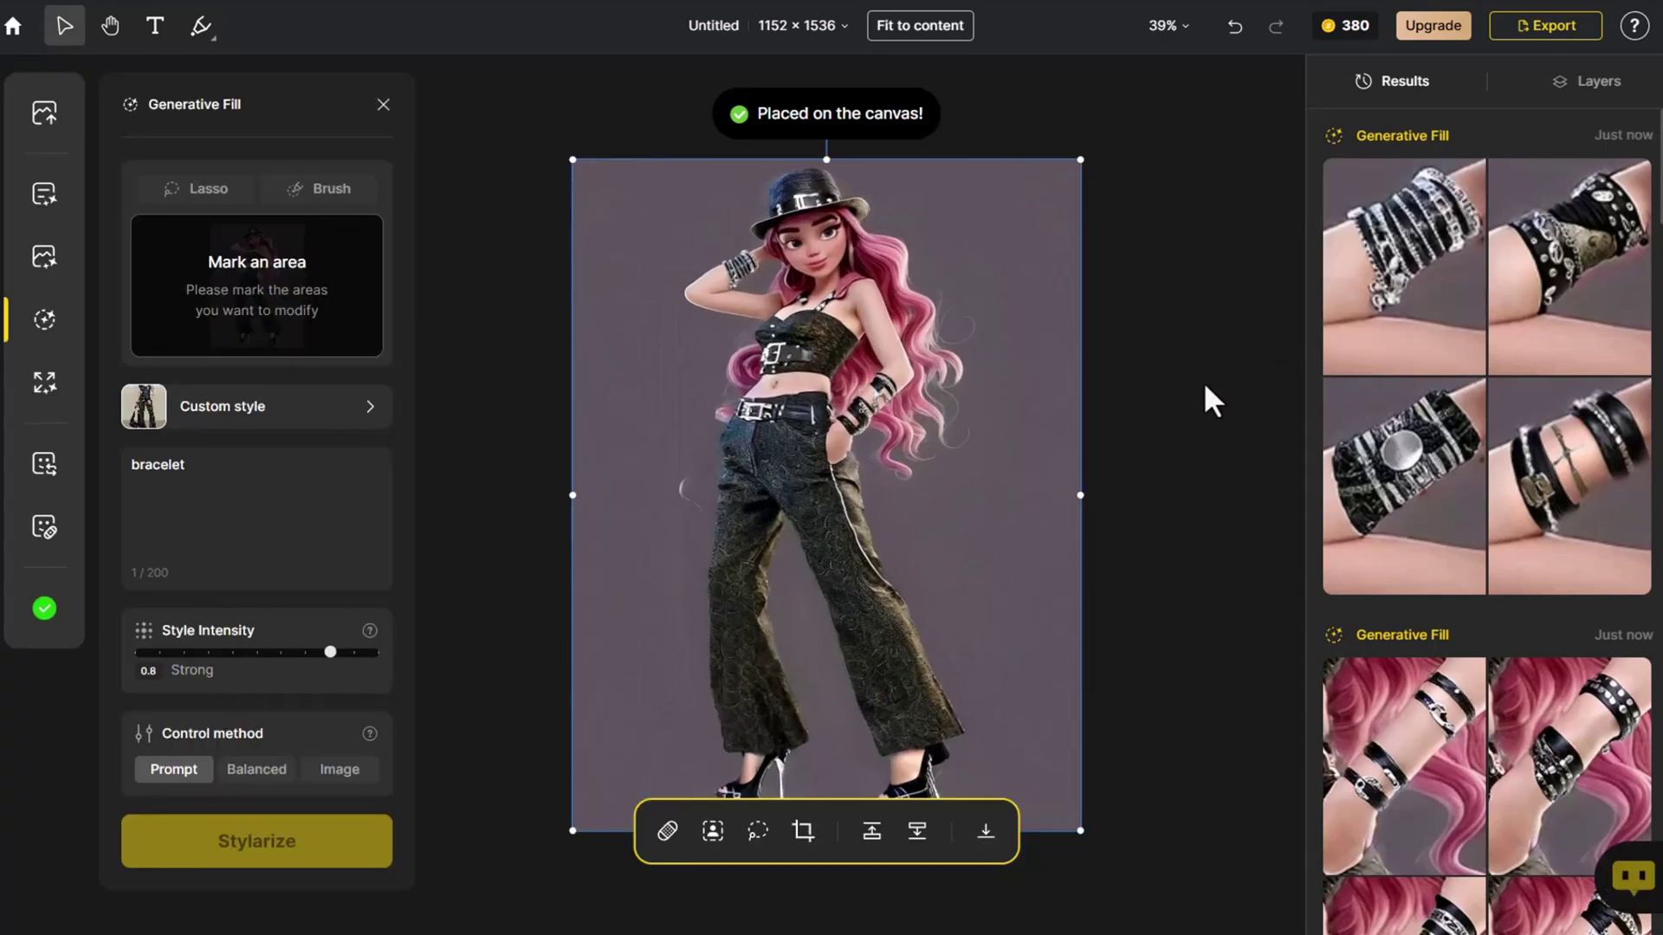
pyautogui.click(1195, 384)
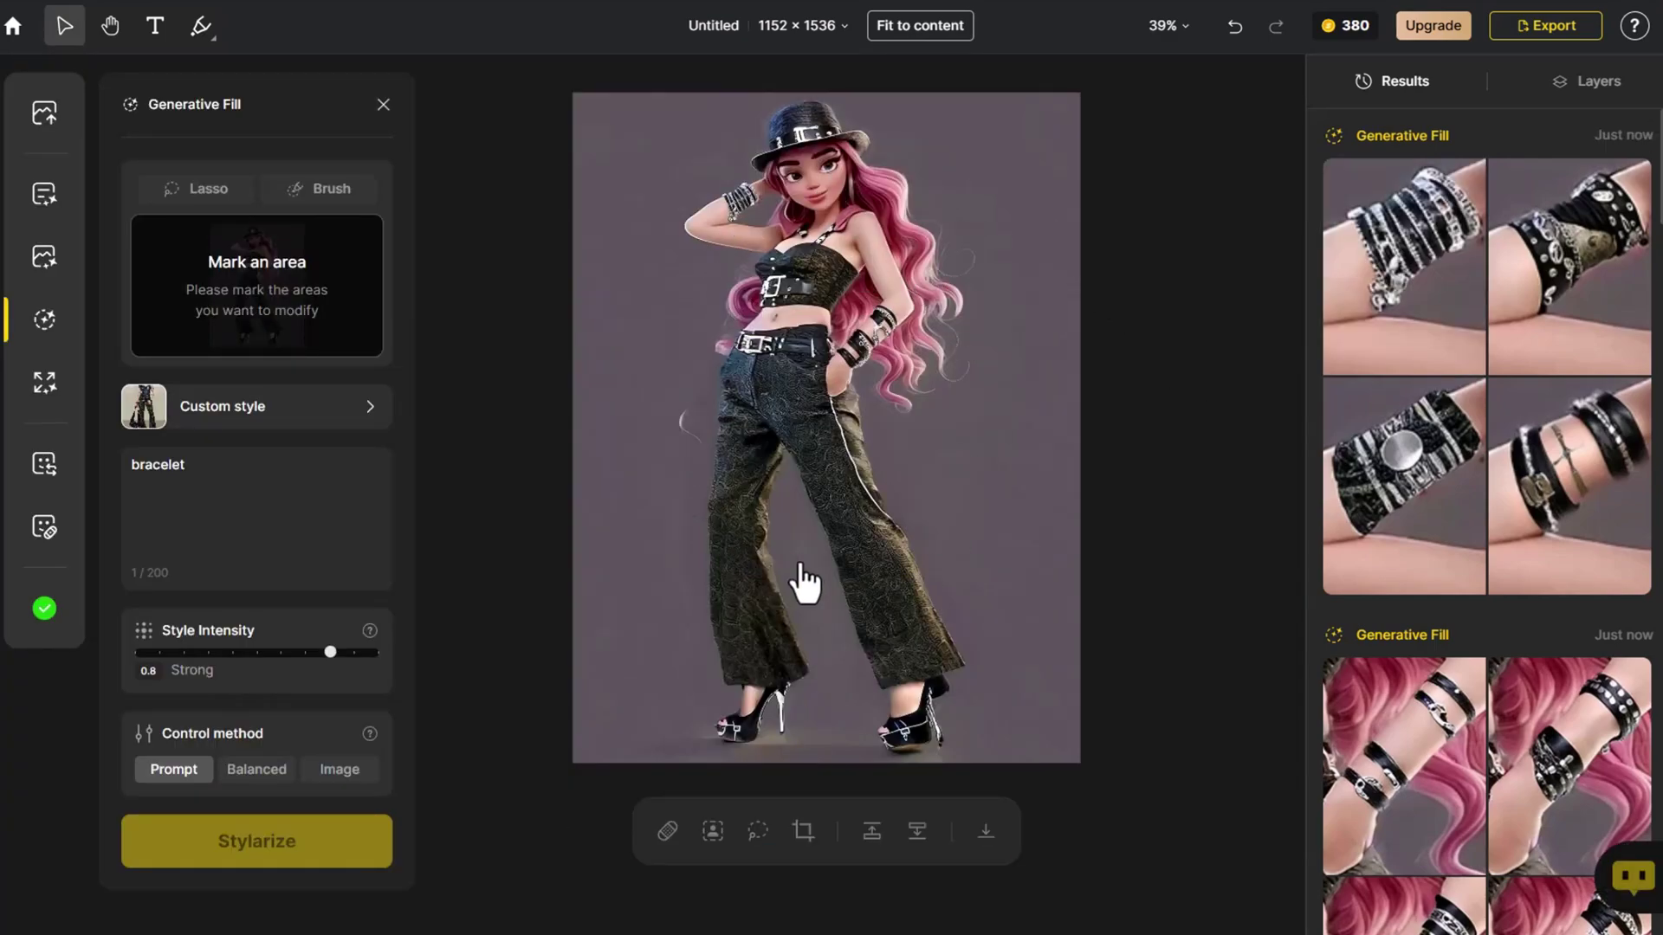
# Zoom in and remove the white wisp left of the trousers with the eraser brush.
pyautogui.scroll(5, 801, 588)
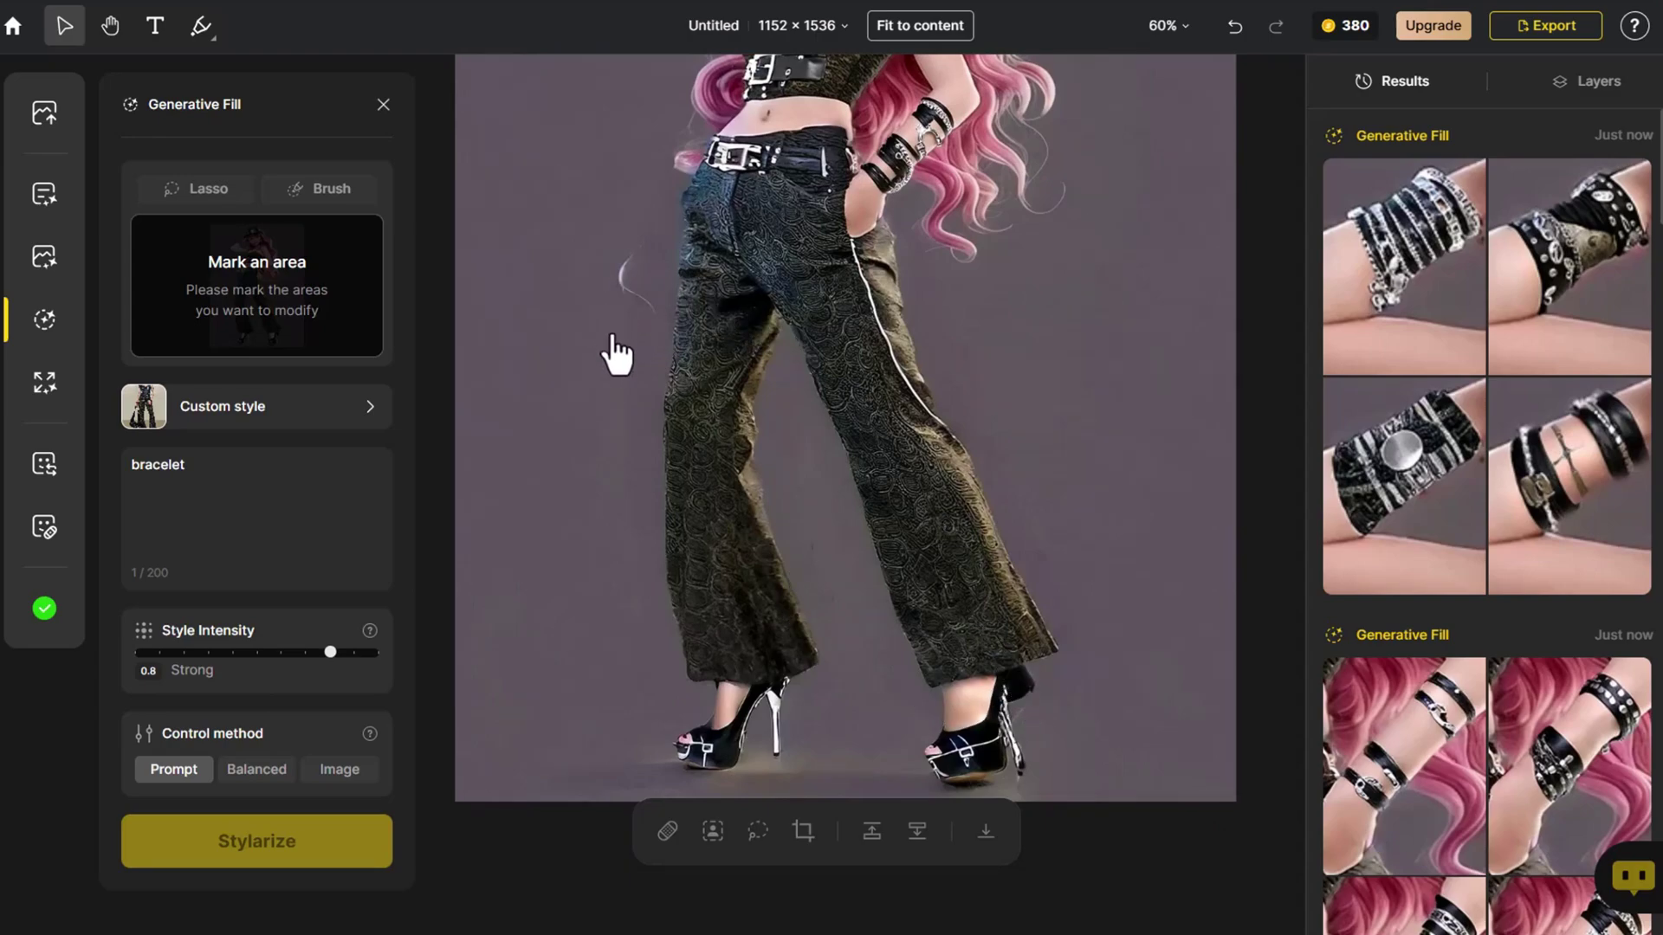
pyautogui.click(665, 832)
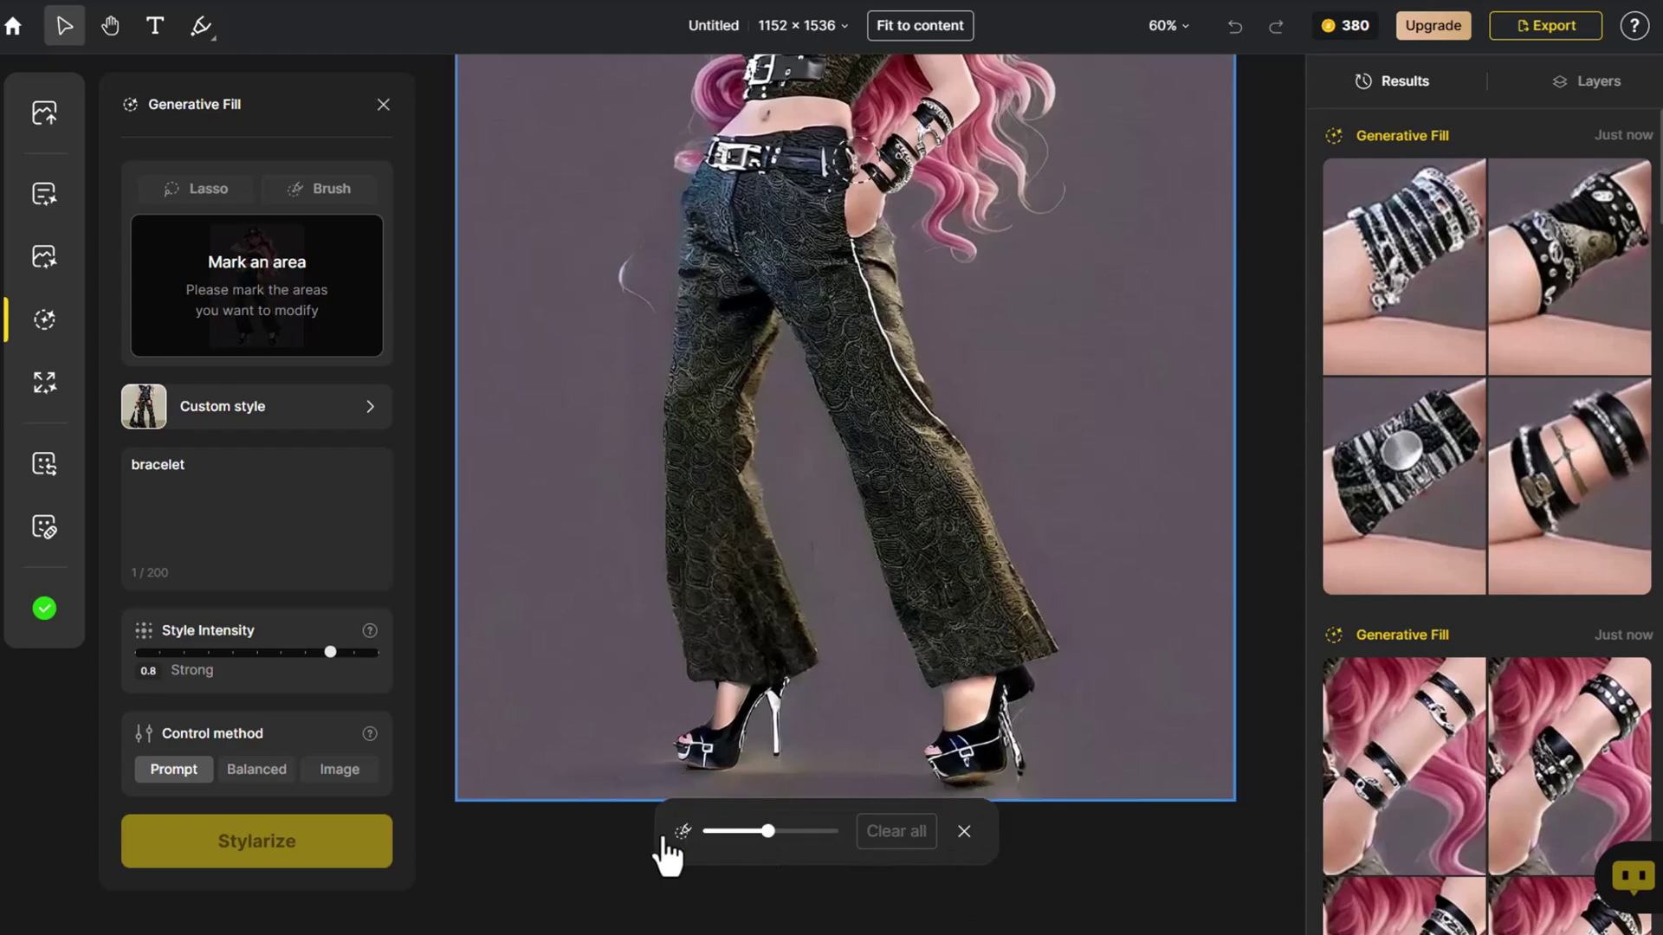
pyautogui.moveTo(633, 322); pyautogui.dragTo(632, 249)
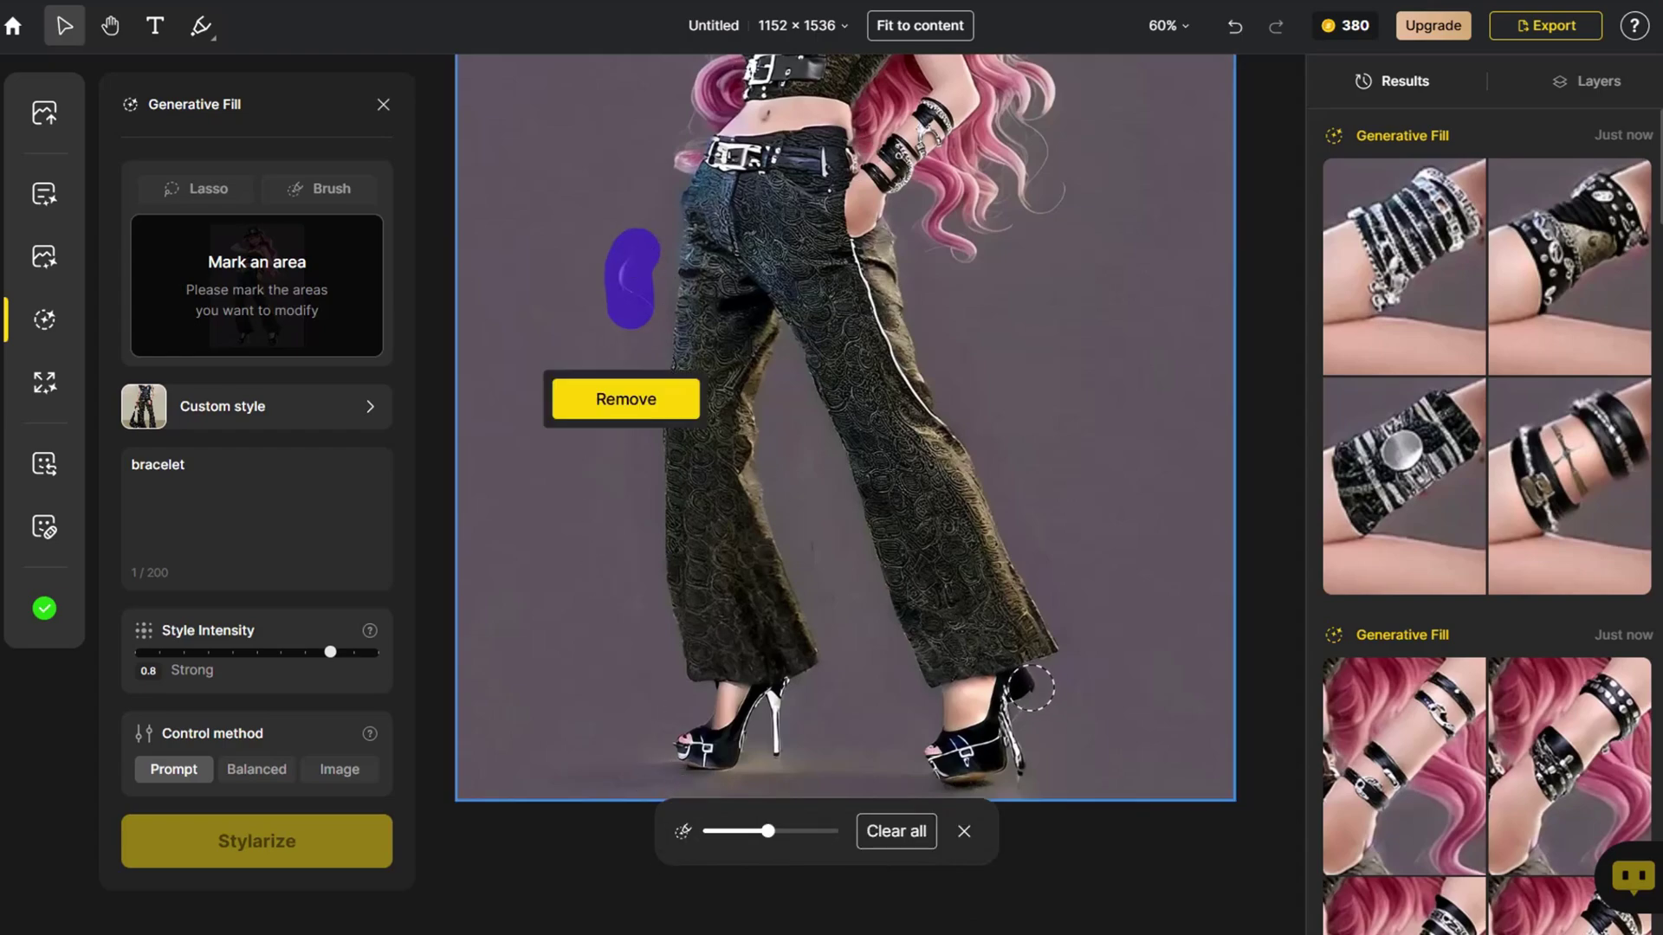
pyautogui.click(1030, 688)
pyautogui.click(841, 782)
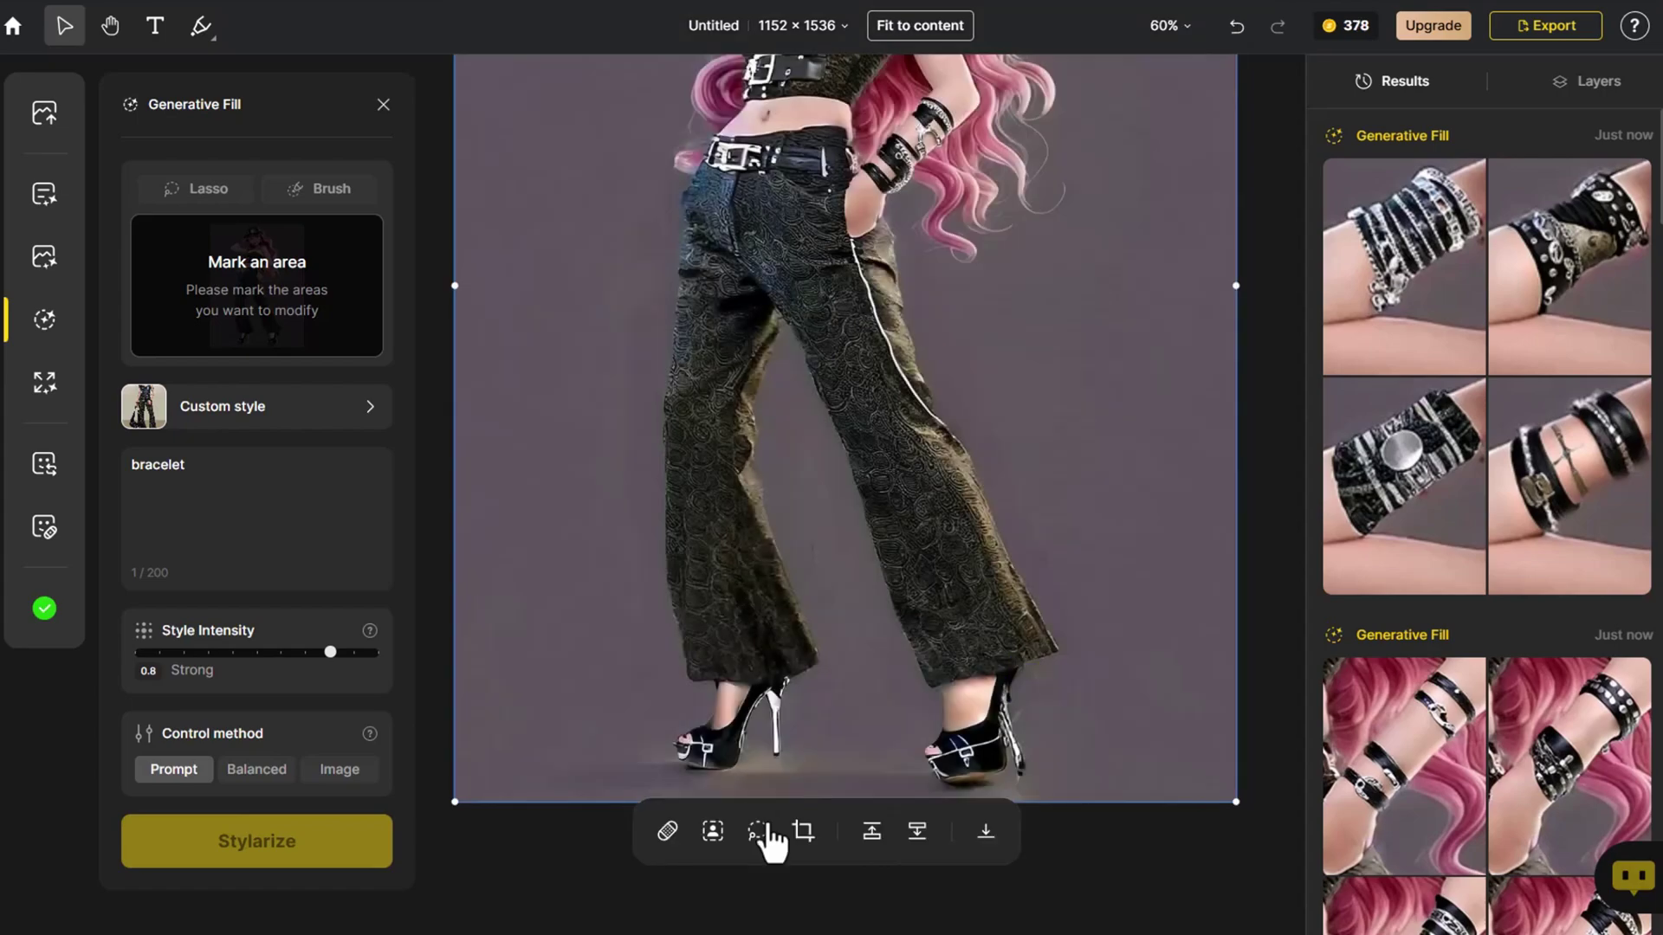
pyautogui.press('Escape')
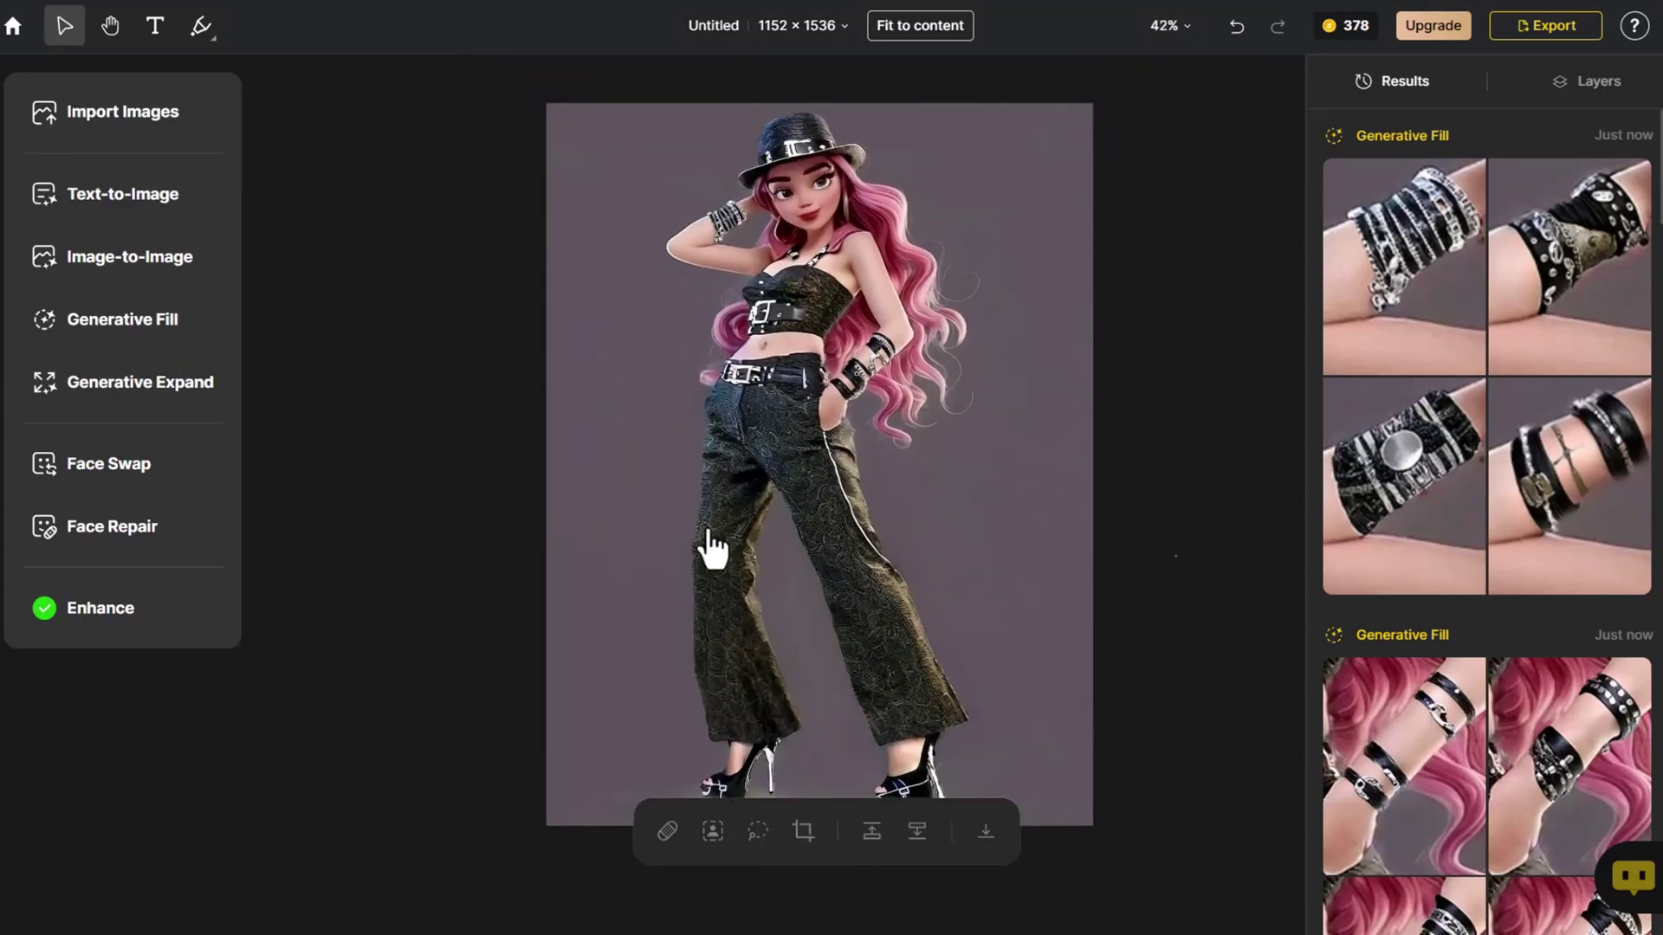
# Open Generative Fill and replace the 'bracelet' prompt with 'necklace'.
pyautogui.scroll(5, 805, 247)
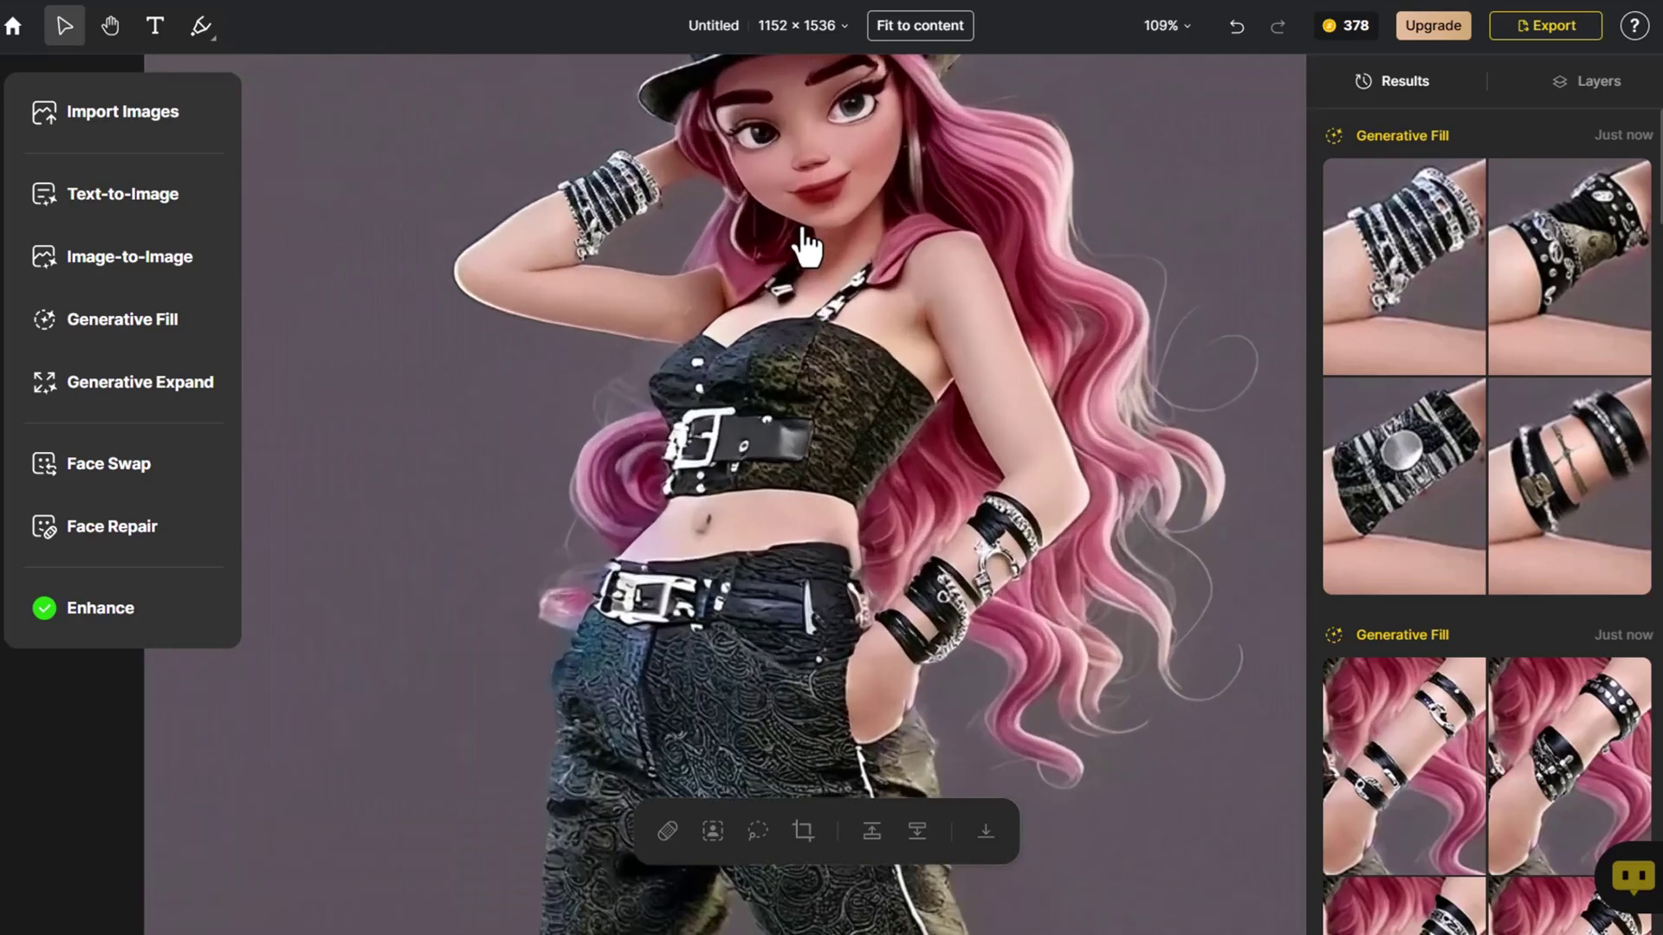
pyautogui.click(205, 345)
pyautogui.moveTo(204, 462); pyautogui.dragTo(124, 462)
pyautogui.write('necklace')
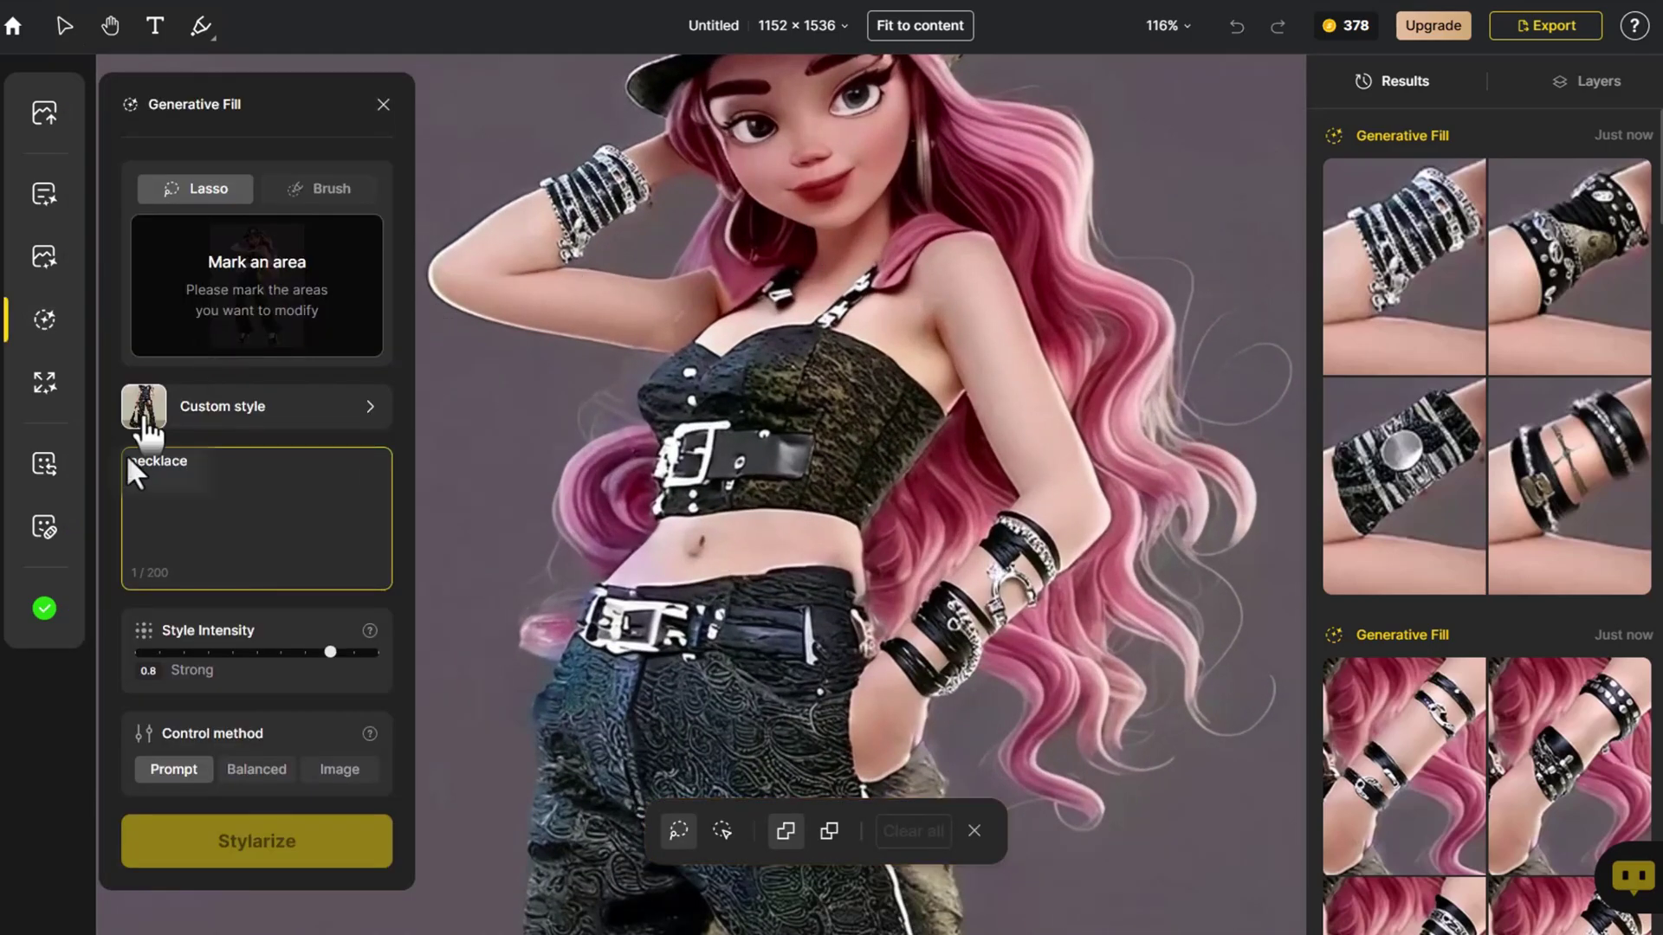
# Brush over the neck and chest with a smaller brush and place the bottom-right necklace result.
pyautogui.click(304, 196)
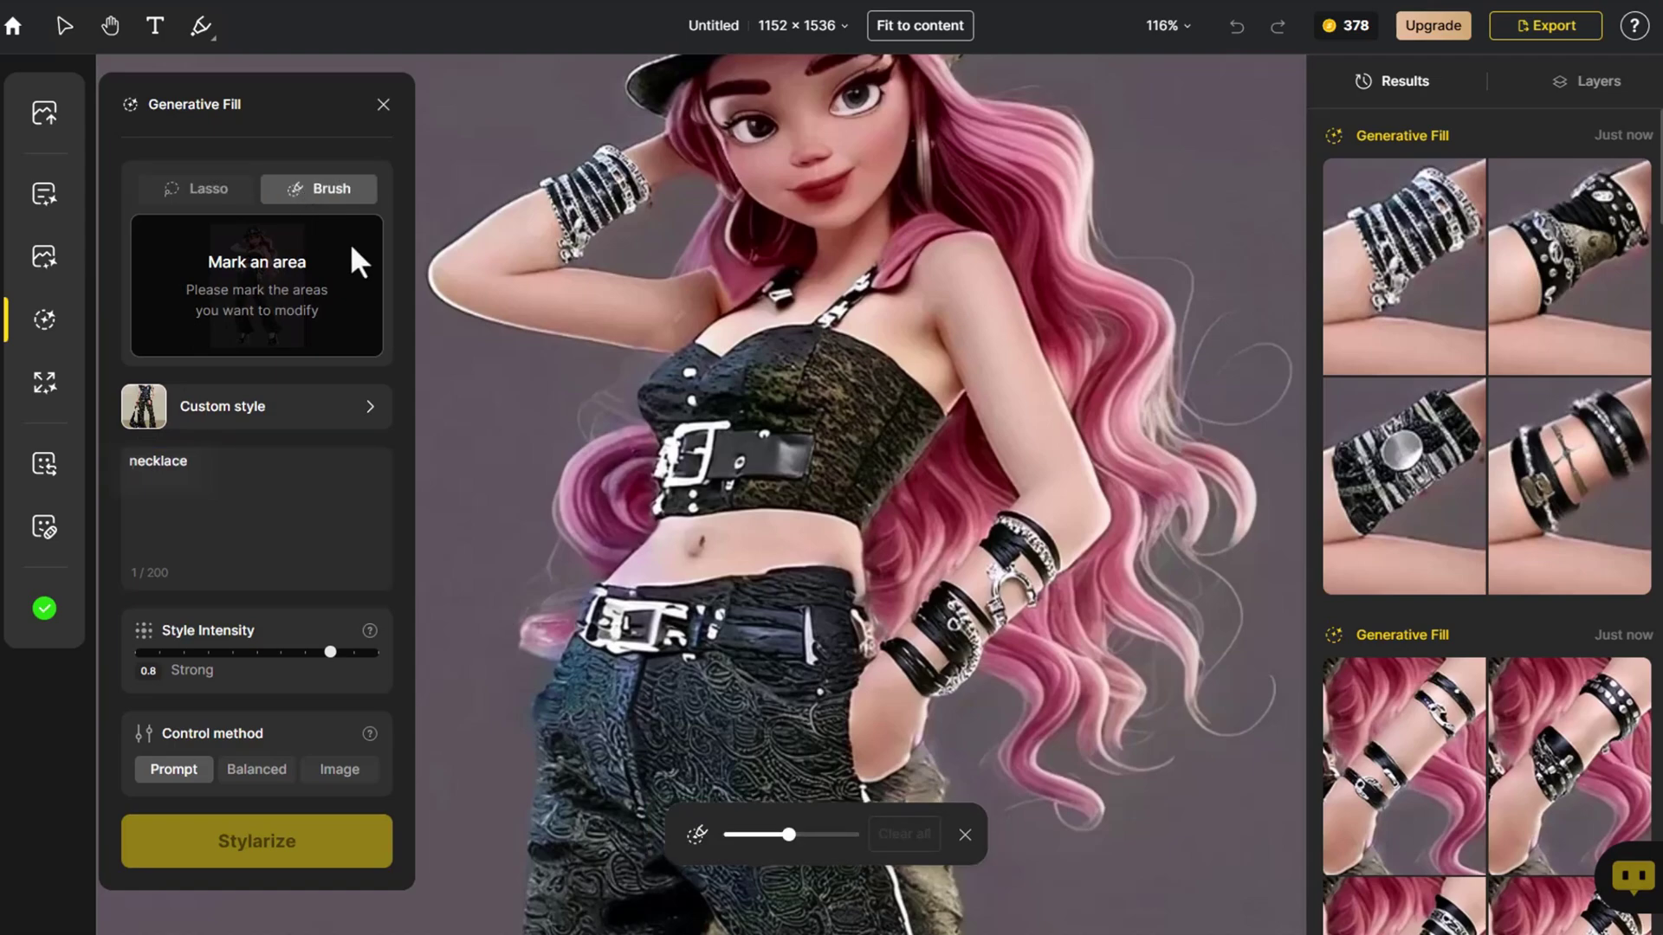
pyautogui.moveTo(788, 834); pyautogui.dragTo(744, 836)
pyautogui.moveTo(795, 268)
pyautogui.mouseDown()
pyautogui.moveTo(778, 312)
pyautogui.moveTo(863, 268)
pyautogui.mouseUp()
pyautogui.click(363, 861)
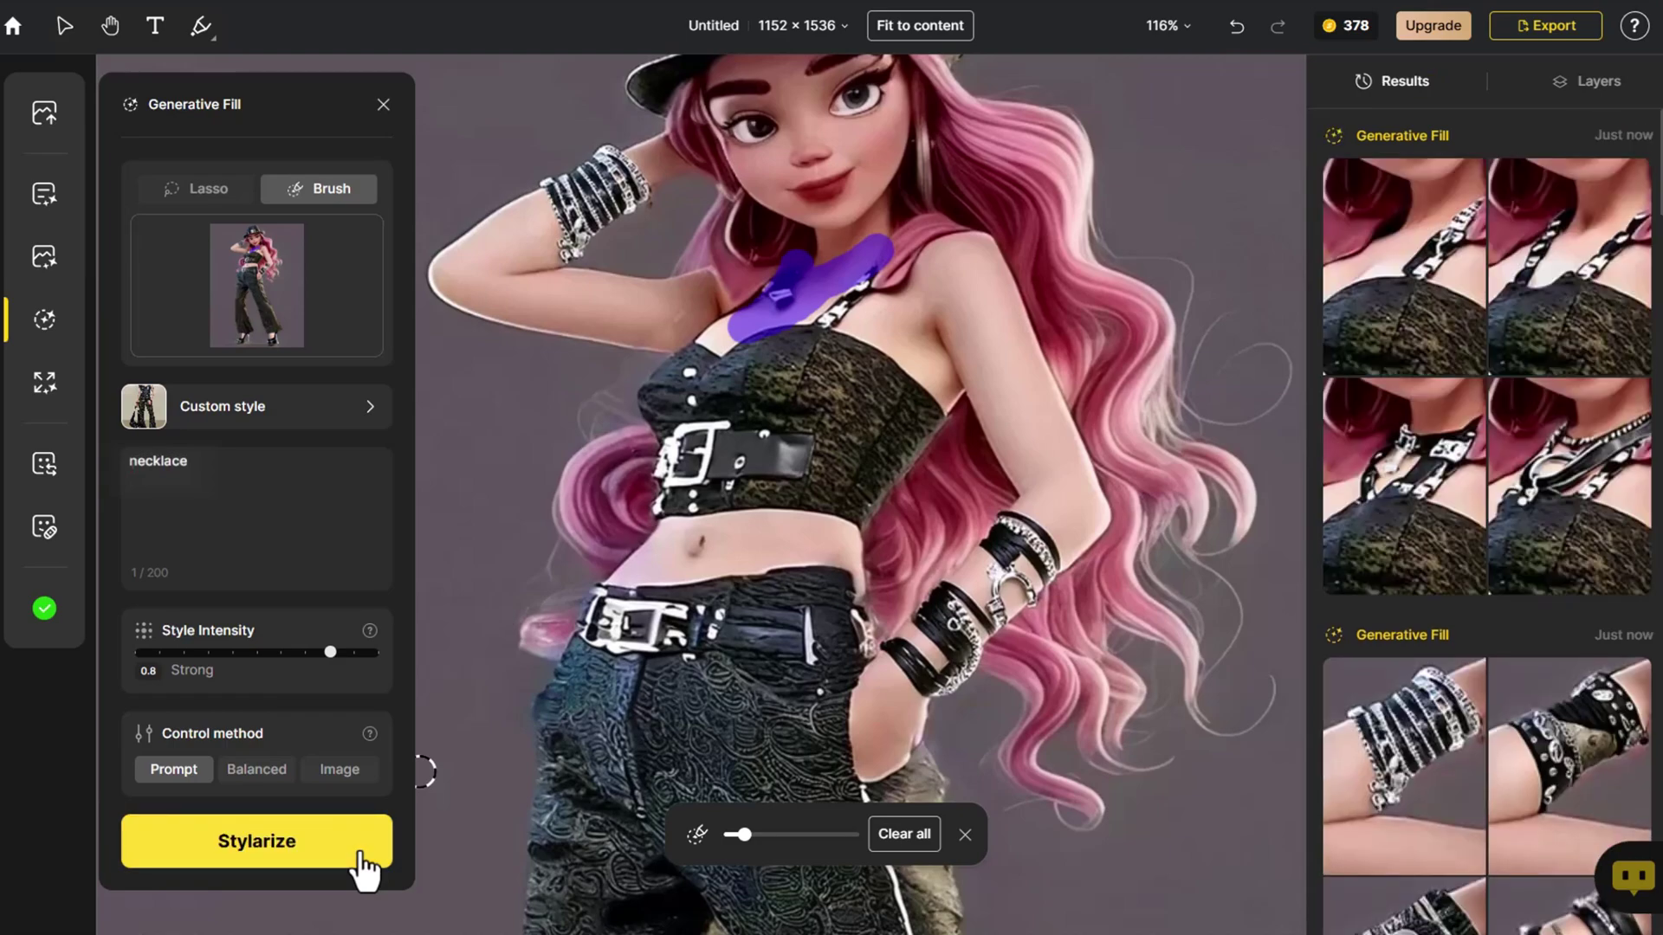
pyautogui.moveTo(1381, 563)
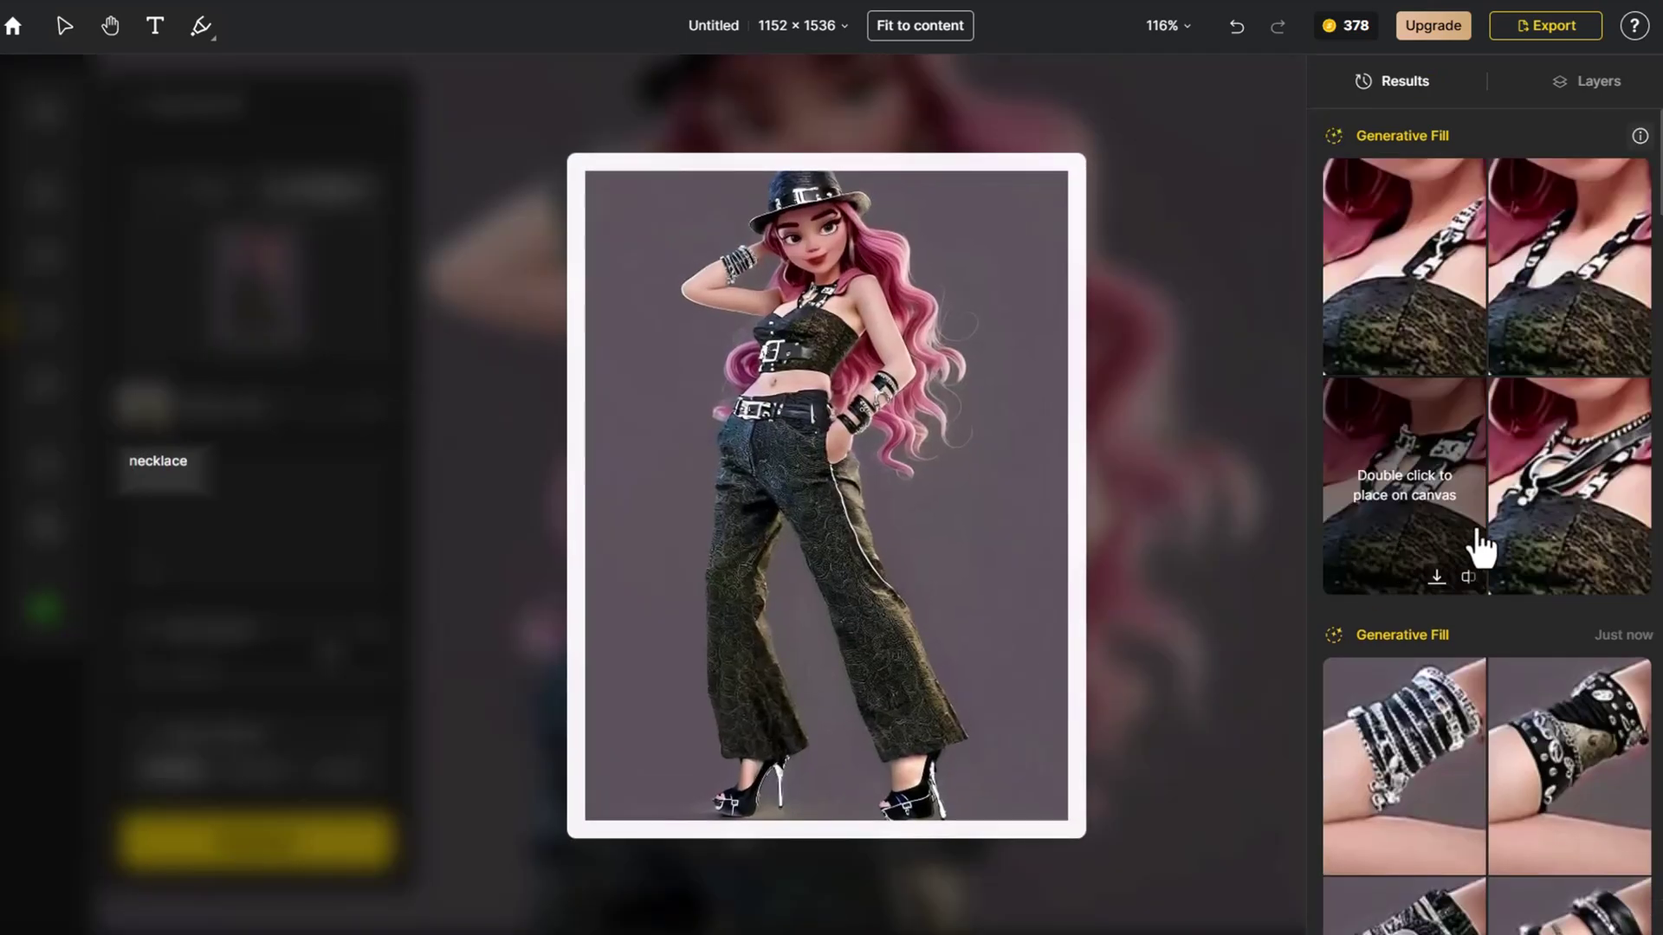
pyautogui.doubleClick(1522, 519)
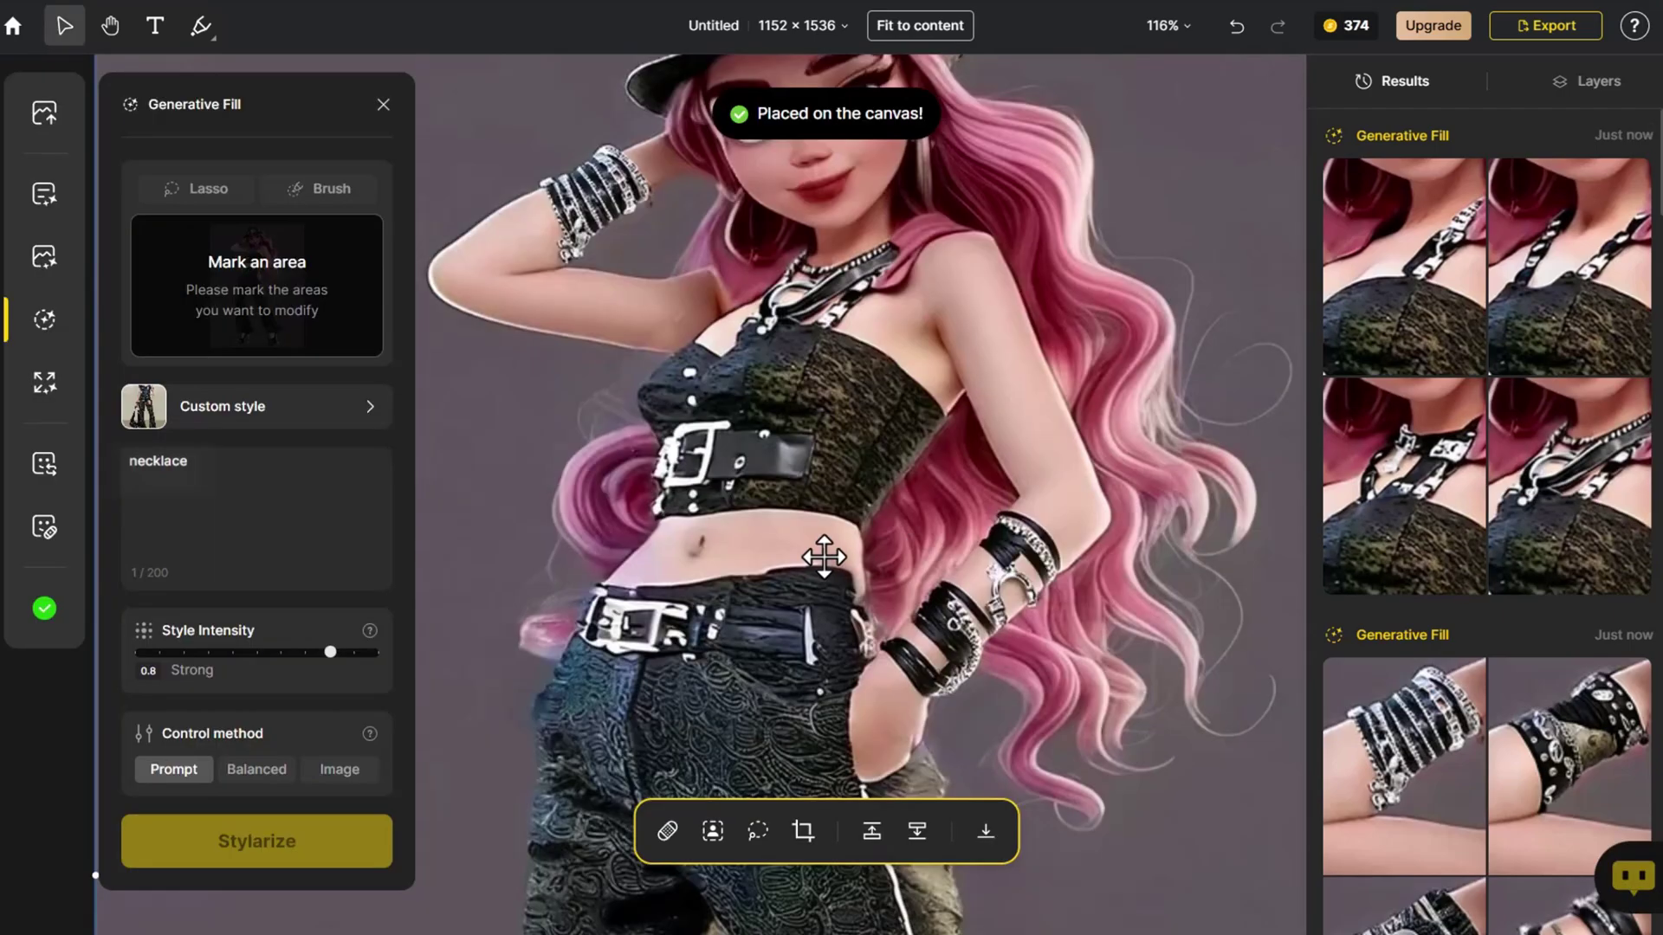
pyautogui.hotkey('shift', '1')
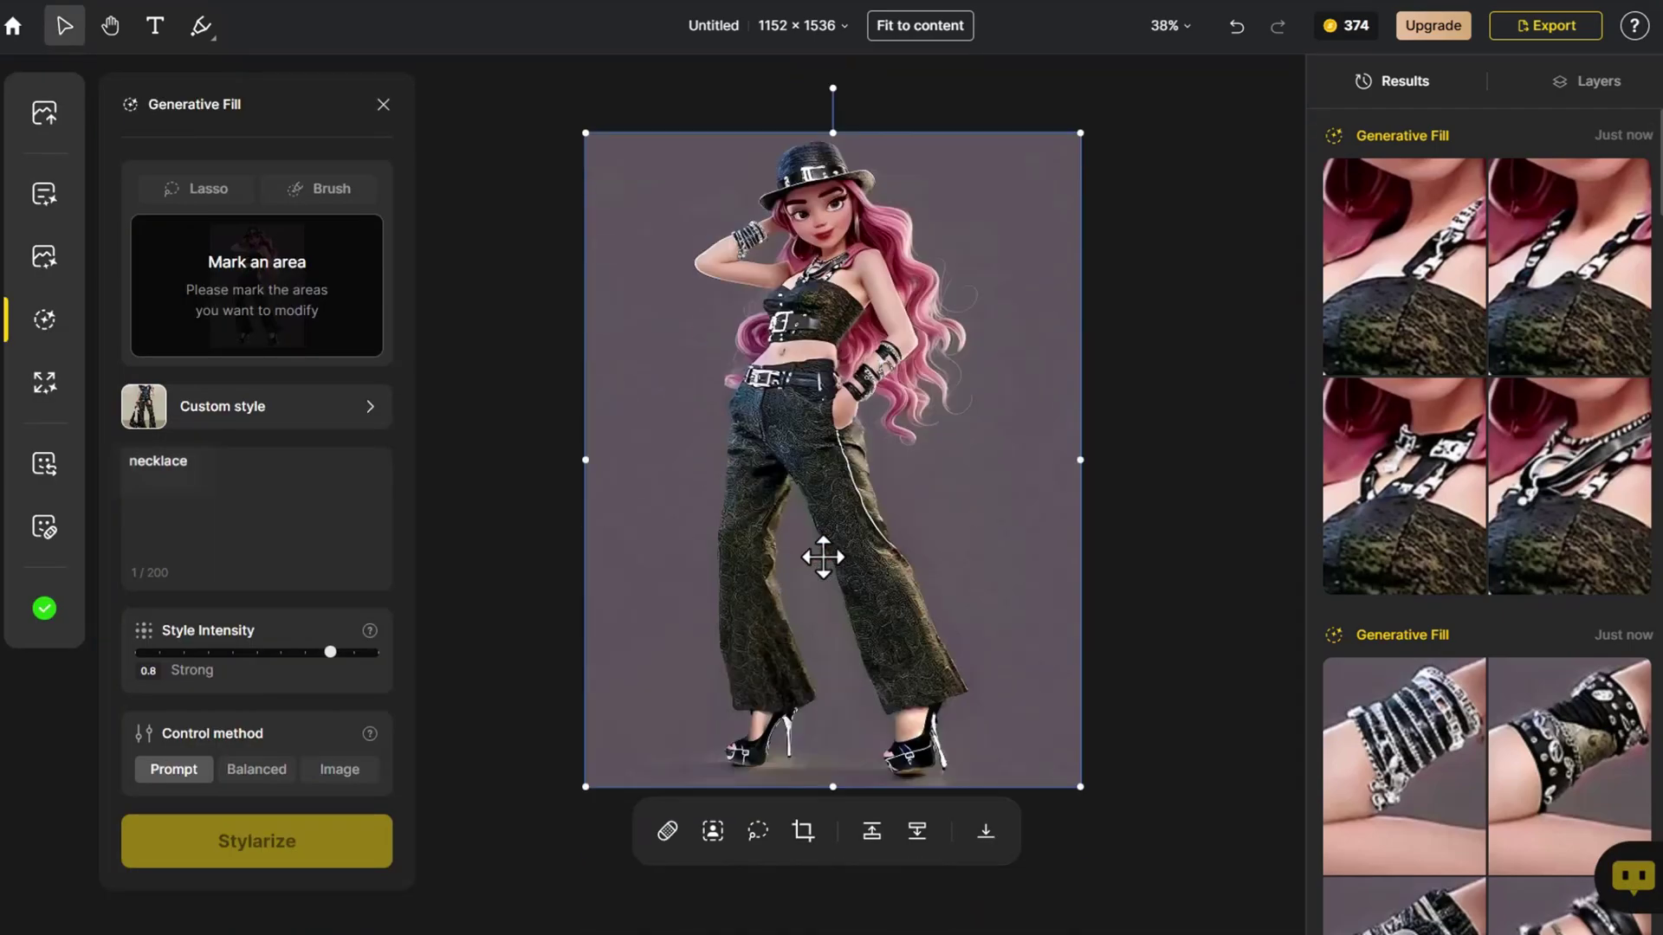
pyautogui.click(1135, 424)
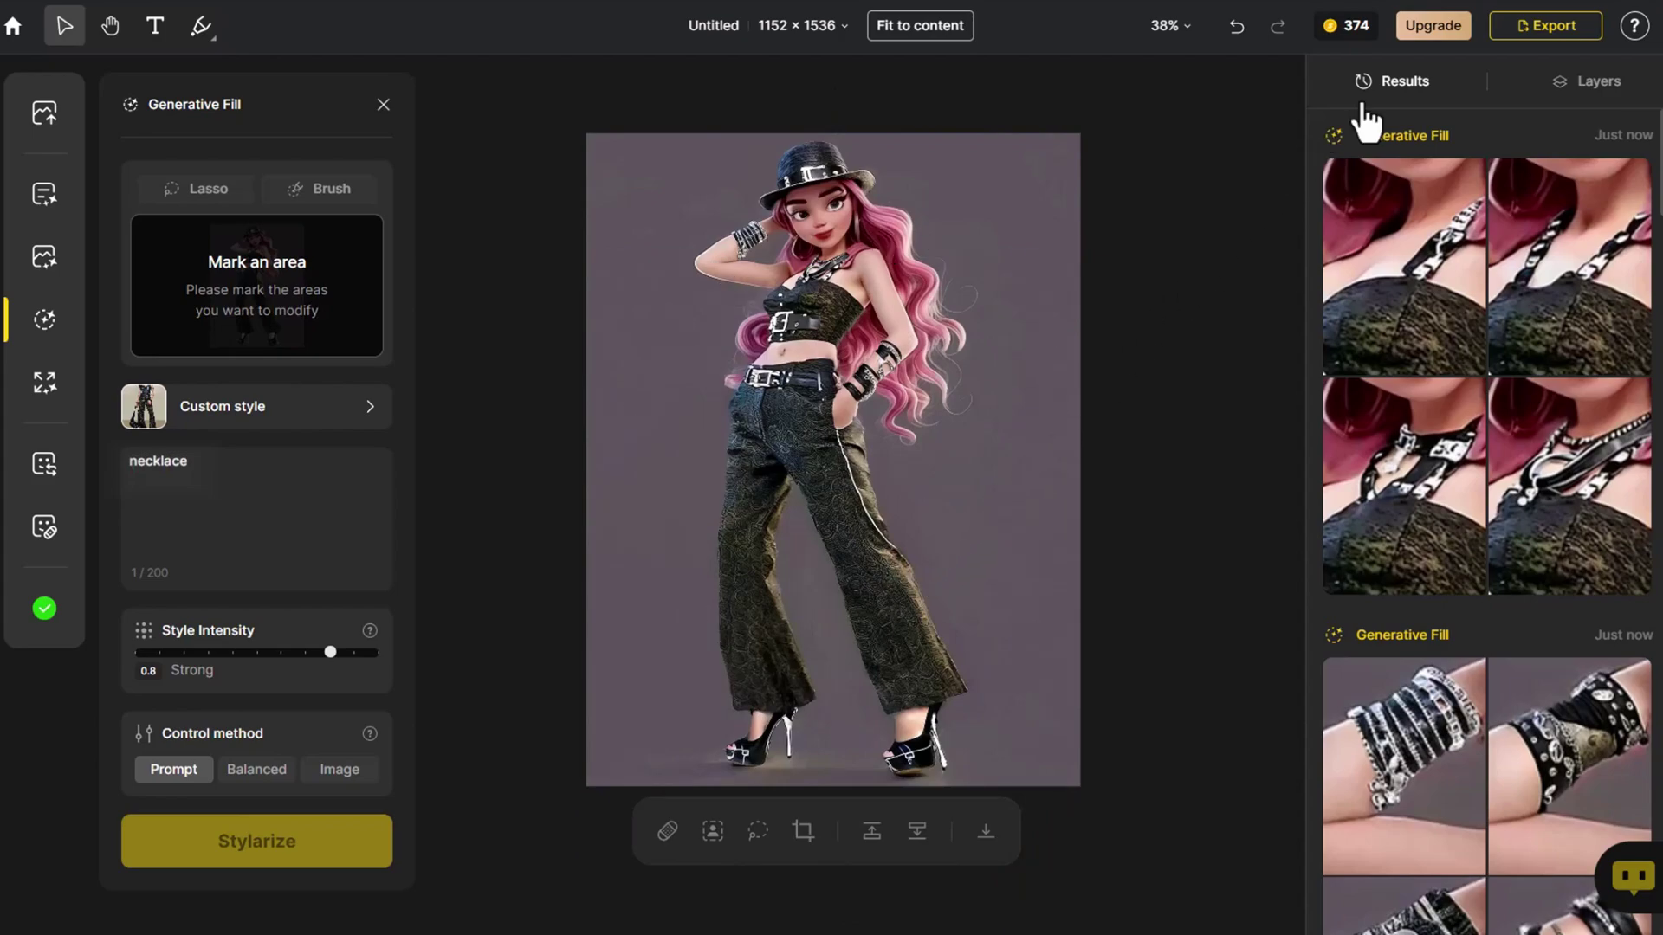
# Export the finished image as a PNG at 1× upscale.
pyautogui.click(1504, 28)
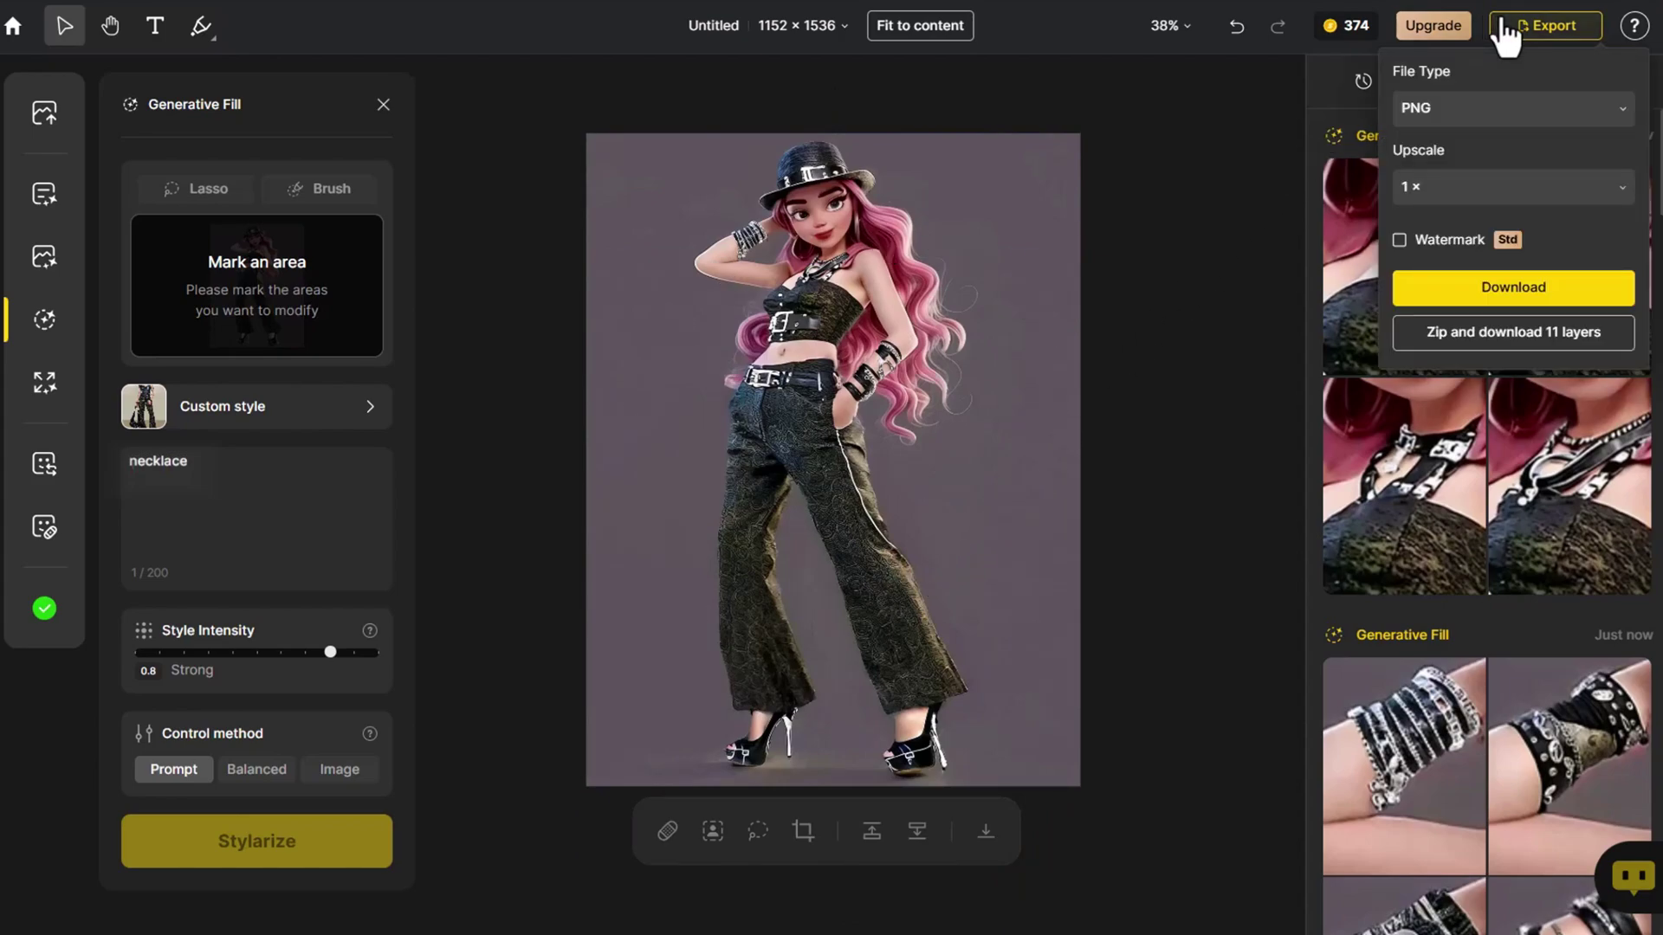
pyautogui.click(1486, 178)
pyautogui.click(1483, 191)
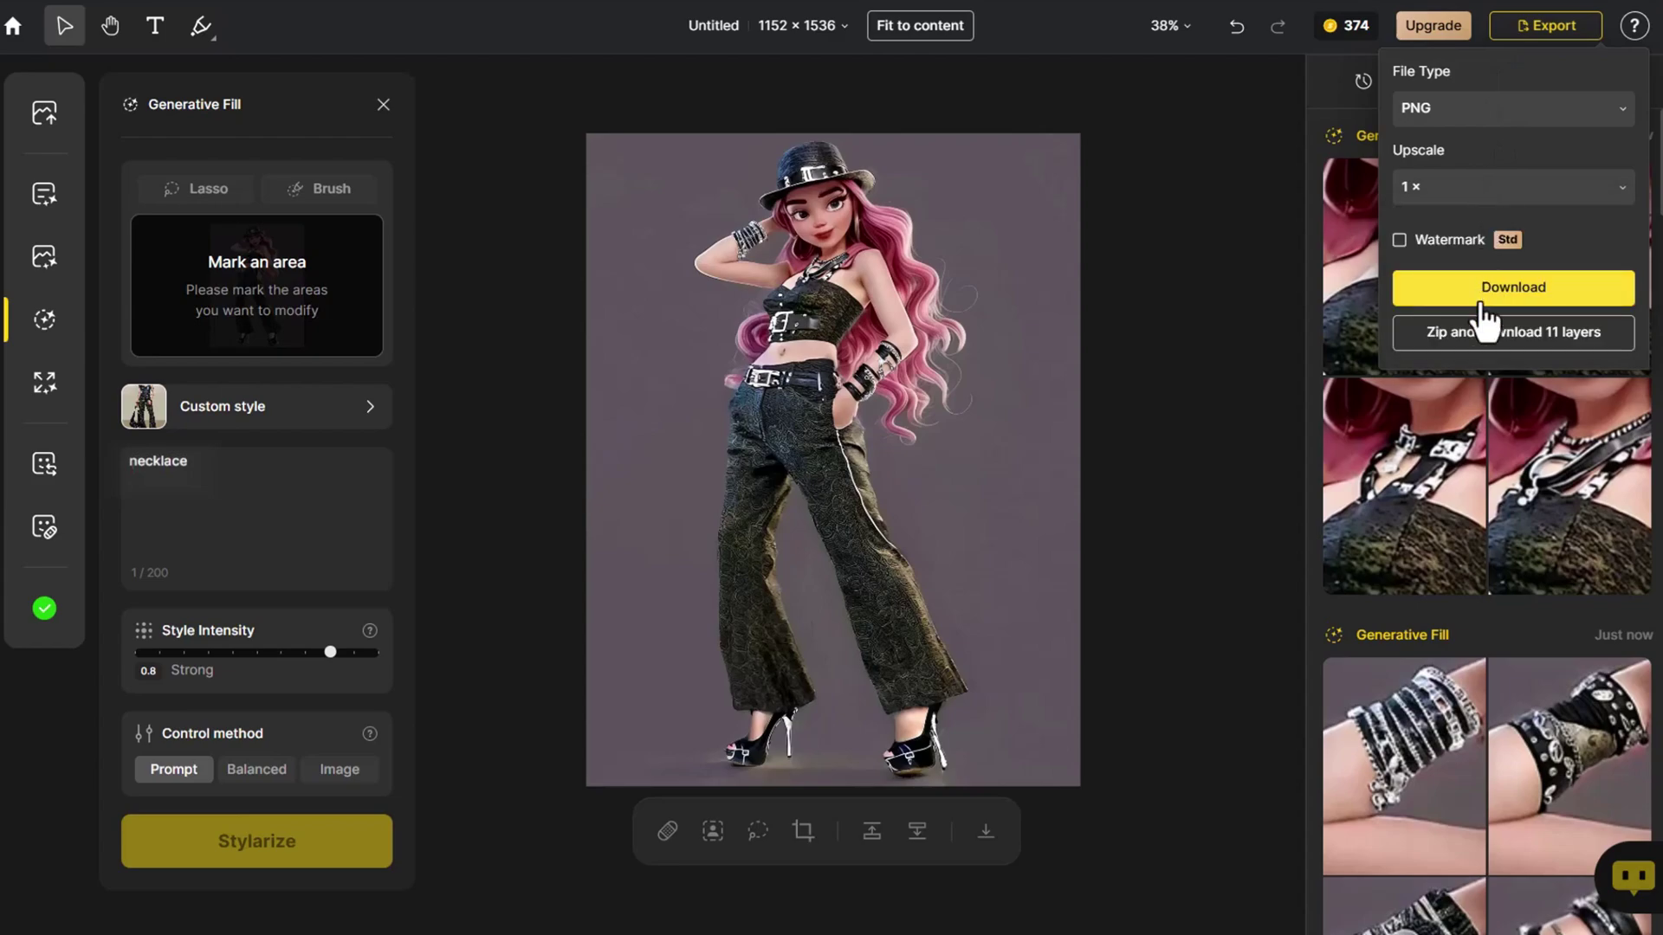
pyautogui.click(1482, 301)
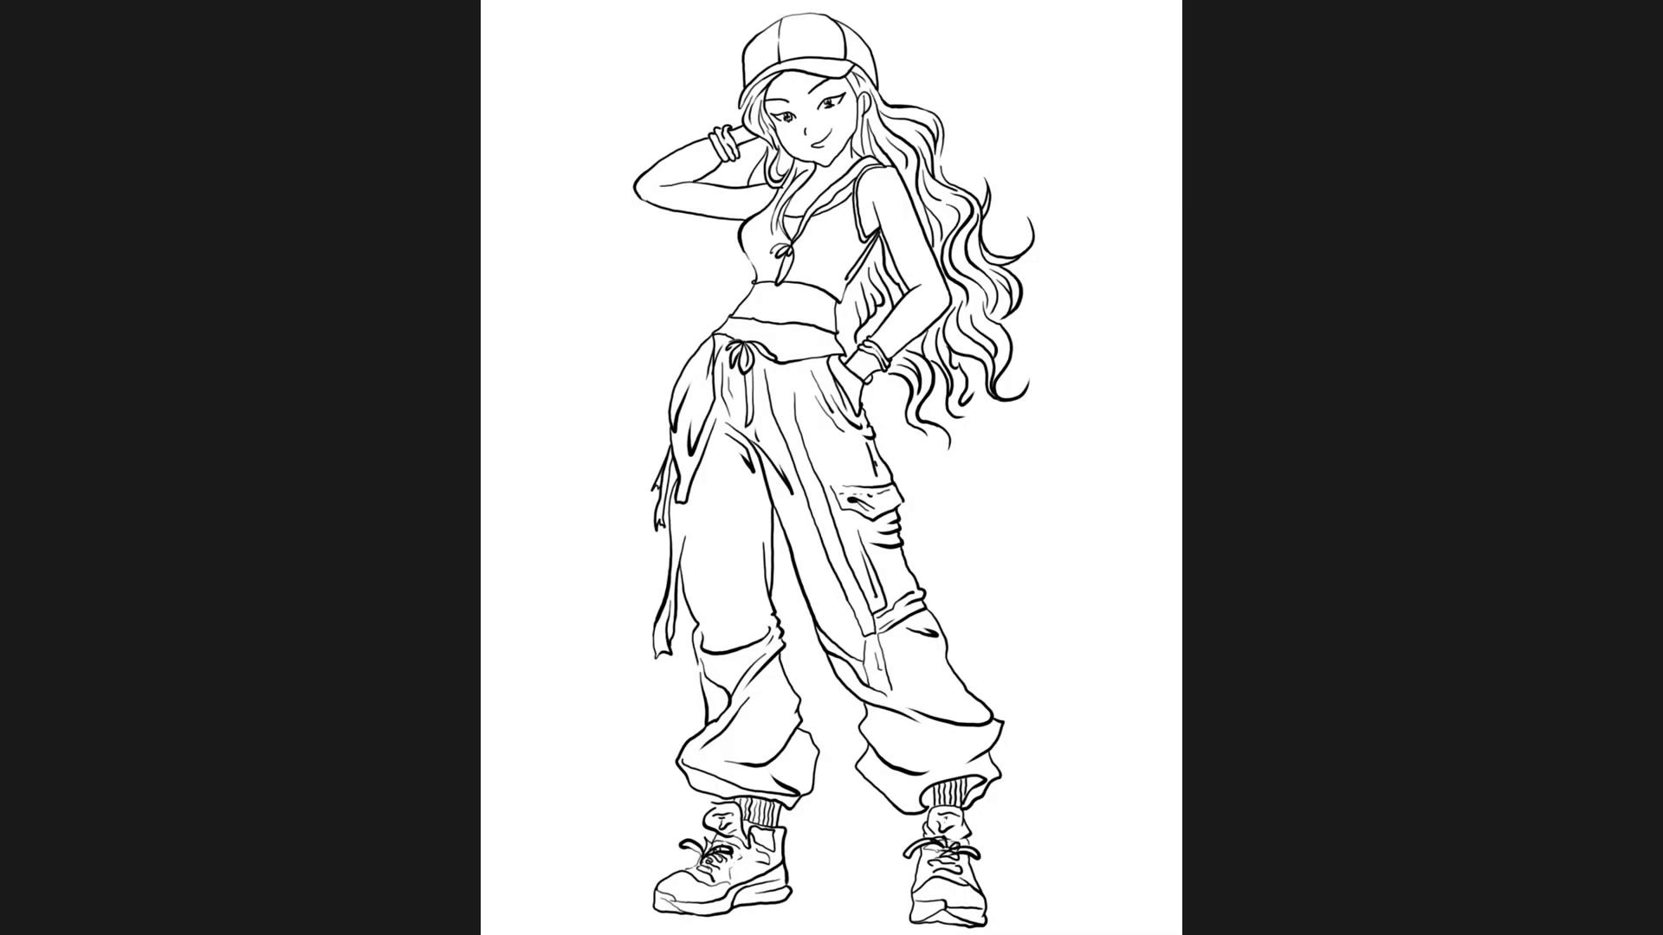